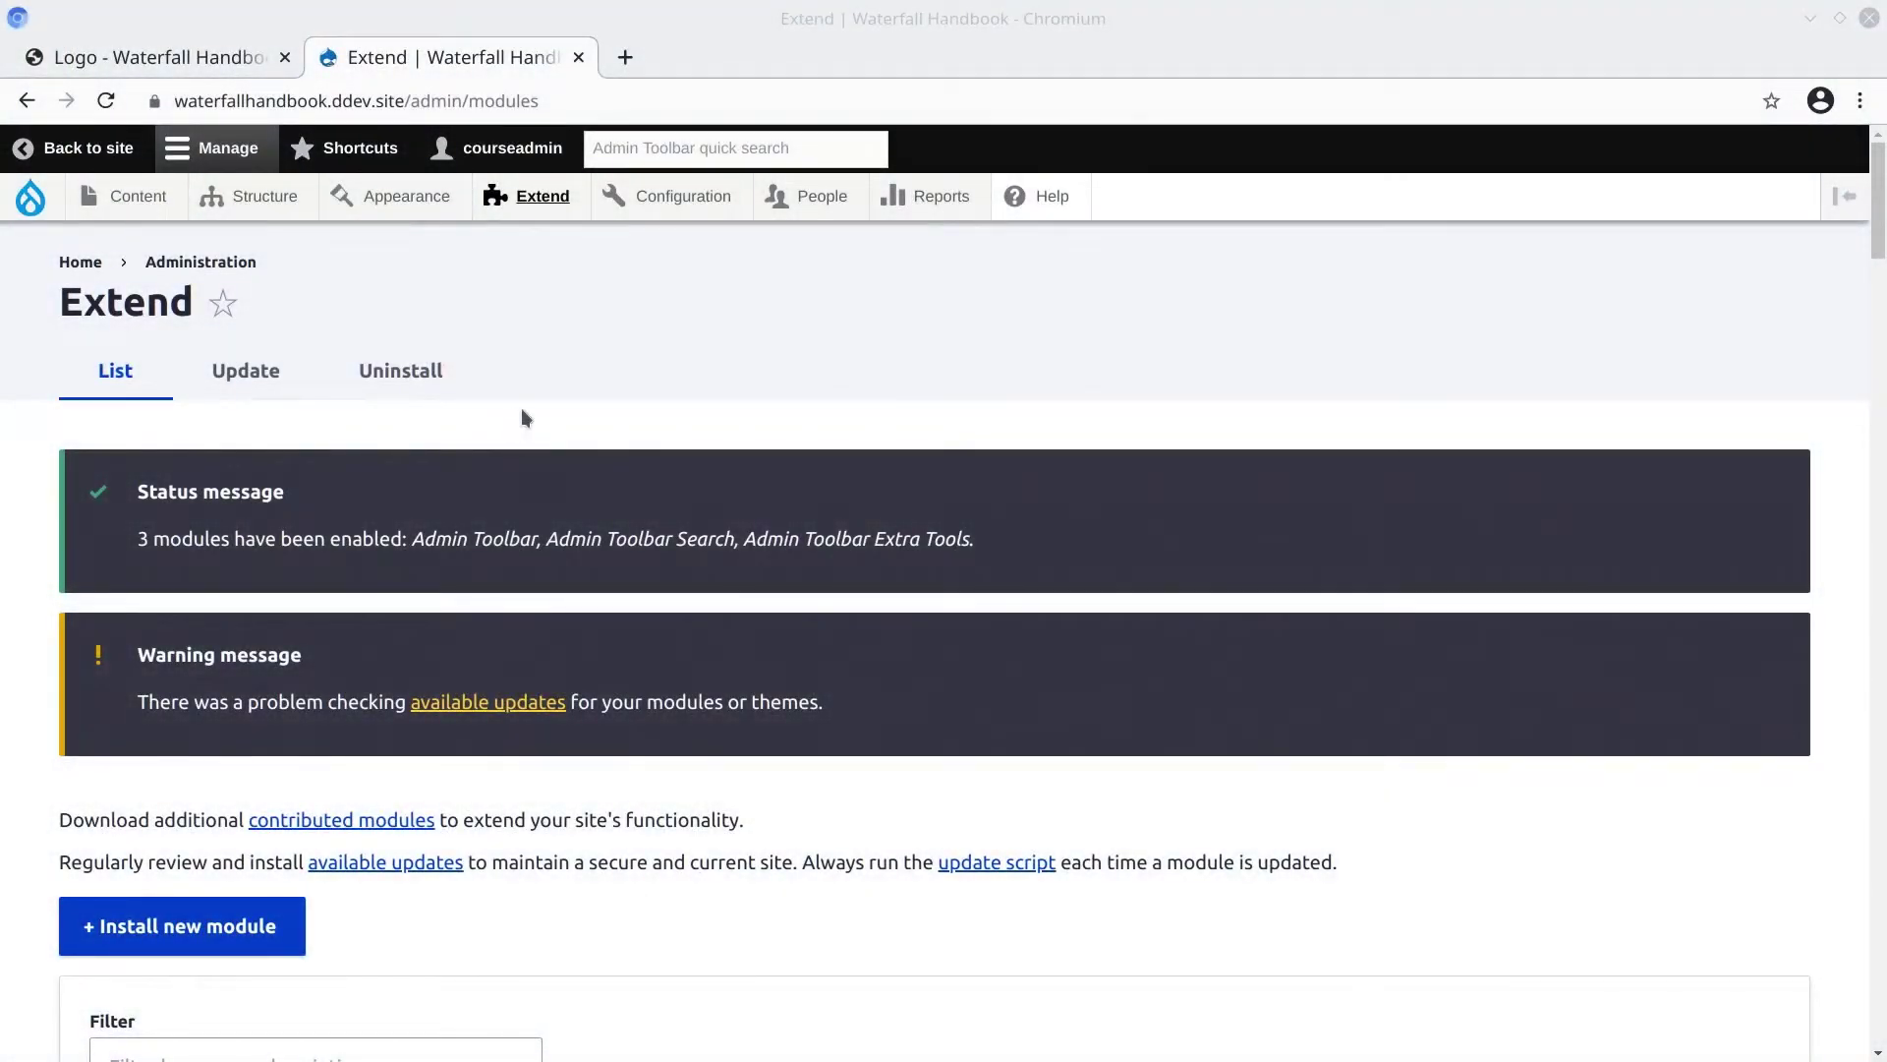
# Look over the Structure, Extend and Configuration dropdown menus in the admin toolbar.
pyautogui.moveTo(324, 201)
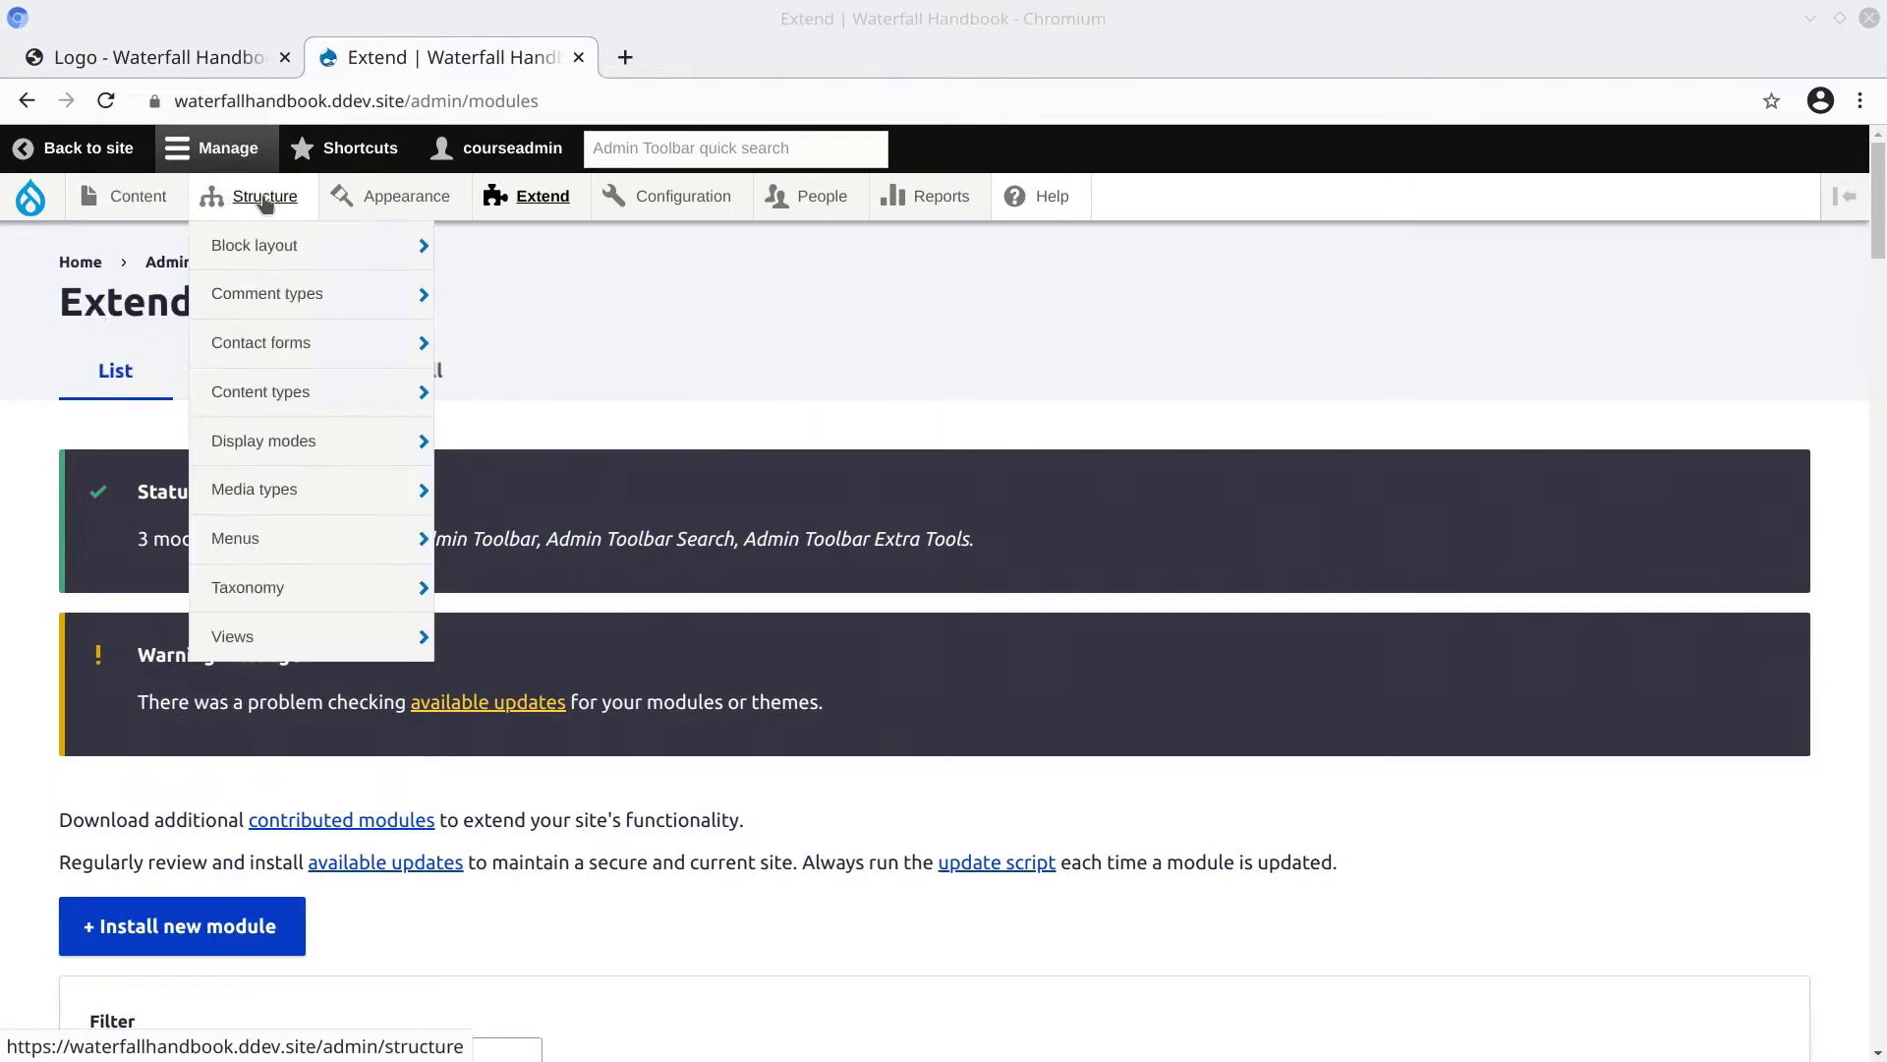
pyautogui.moveTo(543, 199)
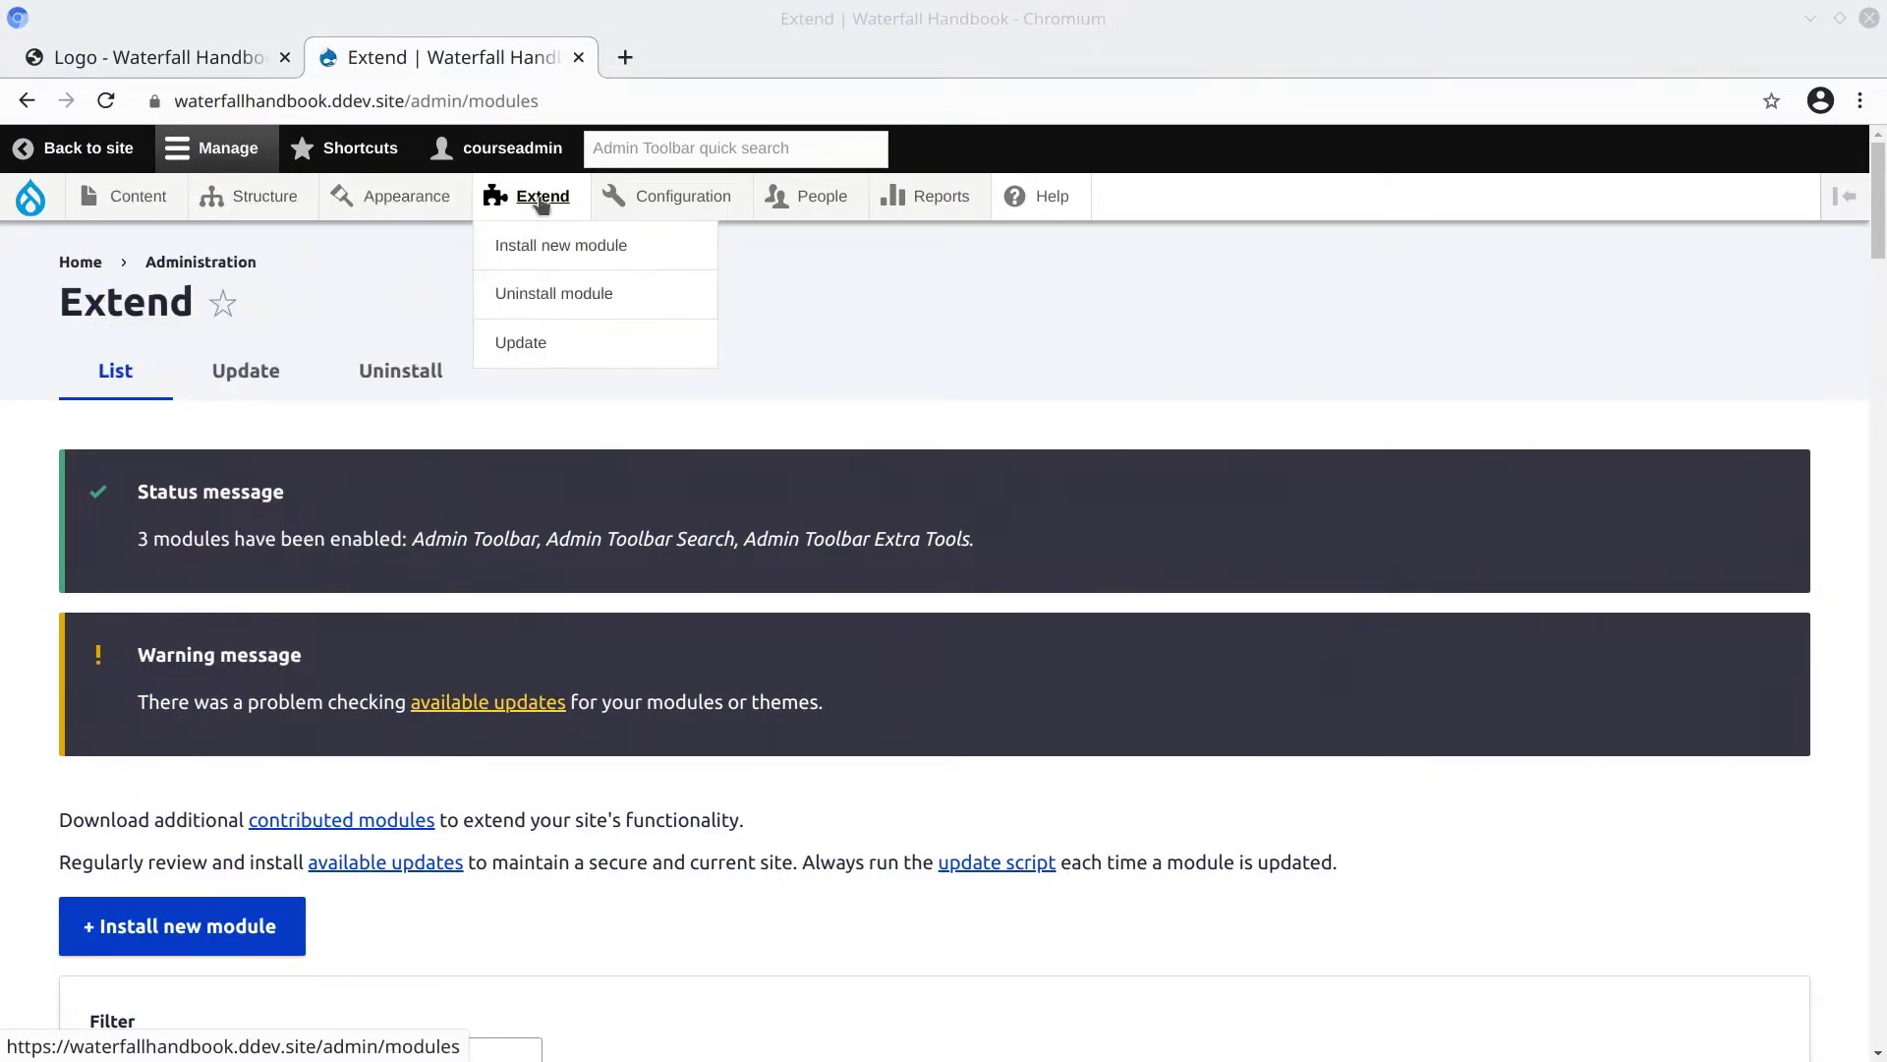
pyautogui.moveTo(672, 200)
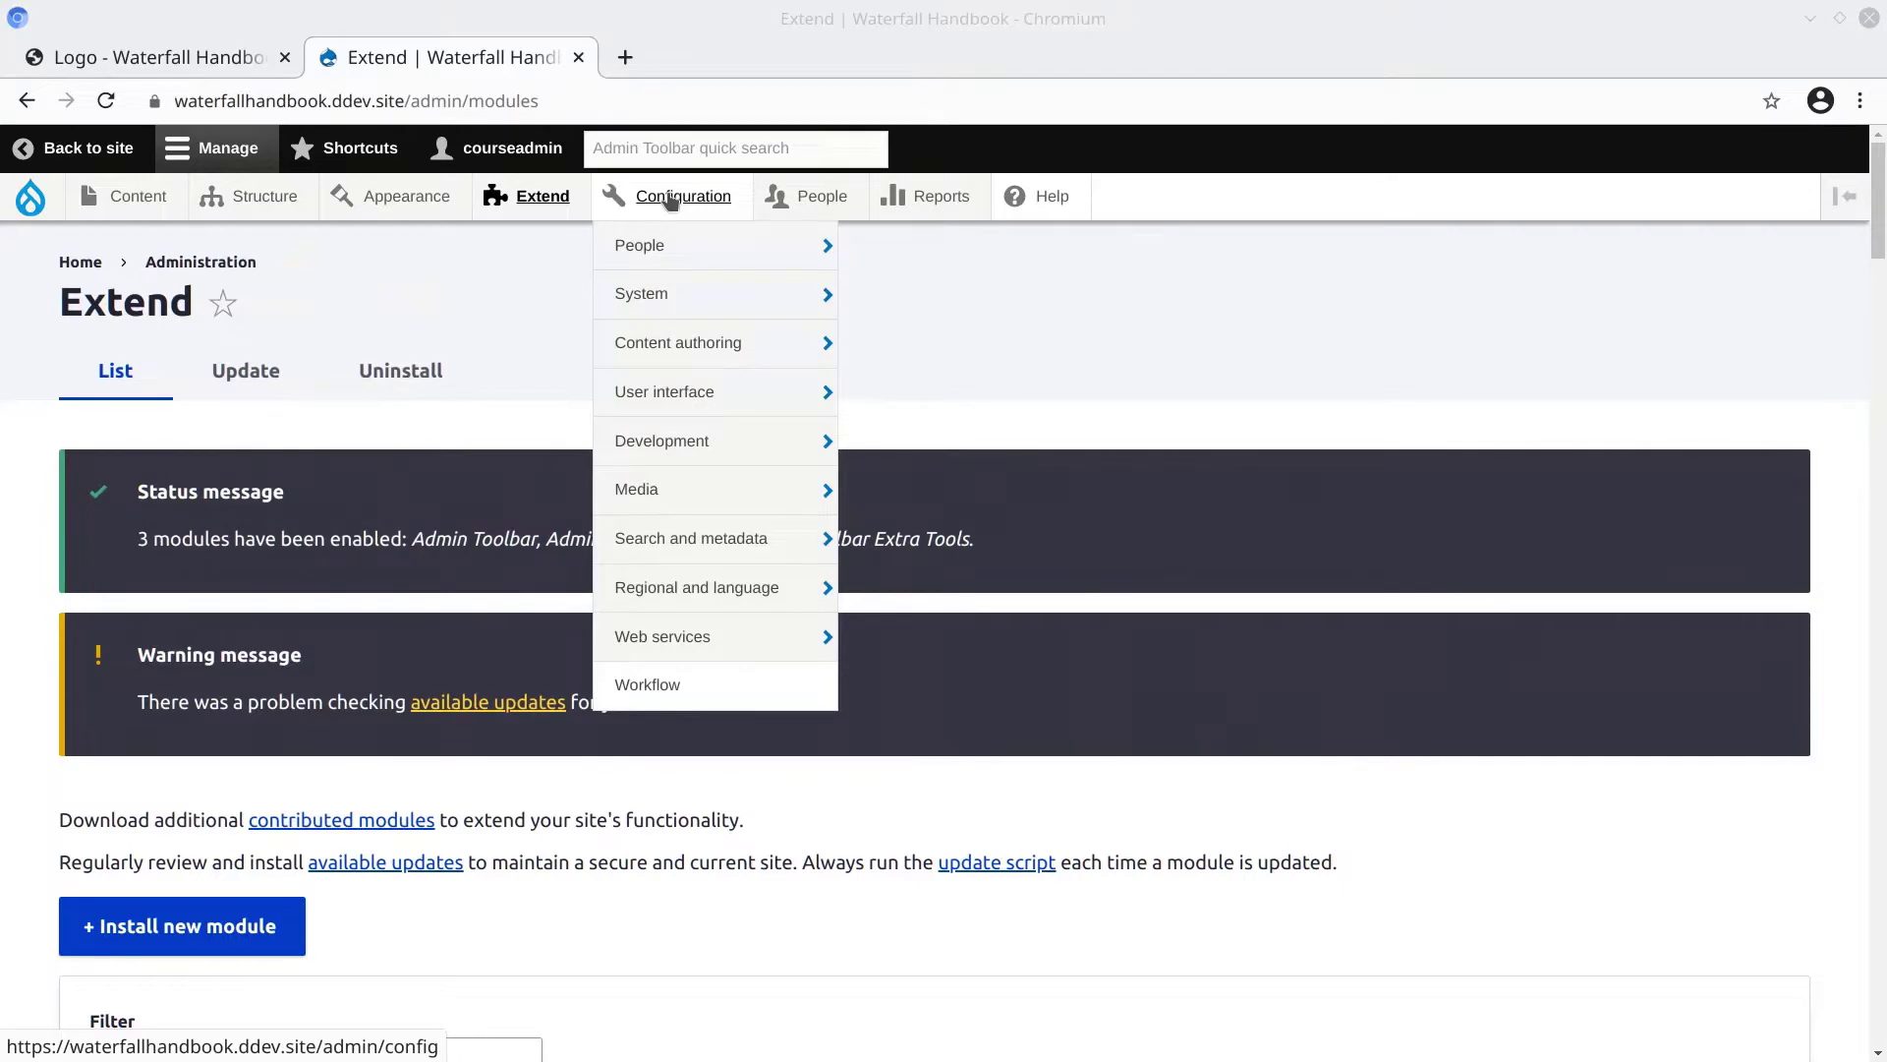
# Open the Configuration overview and browse through its sections.
pyautogui.click(671, 199)
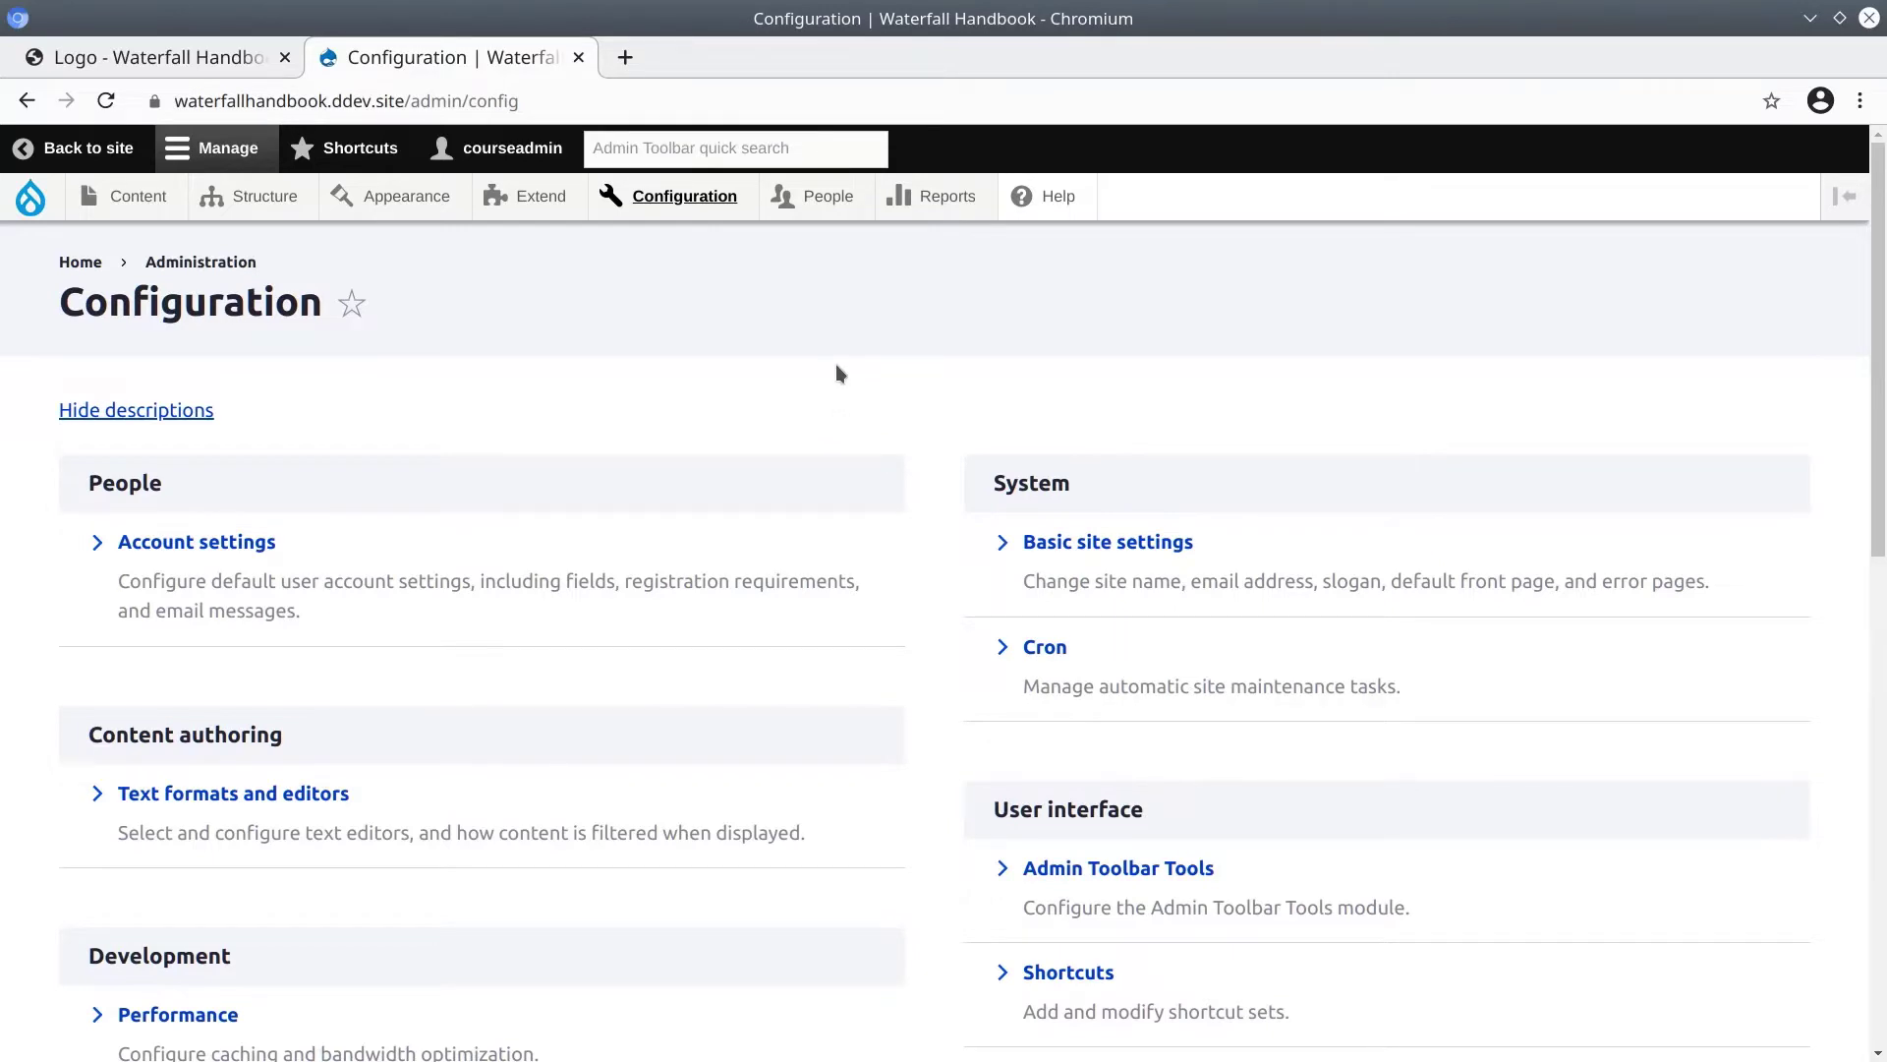
pyautogui.moveTo(1087, 541); pyautogui.dragTo(433, 573)
pyautogui.moveTo(219, 552); pyautogui.dragTo(407, 285)
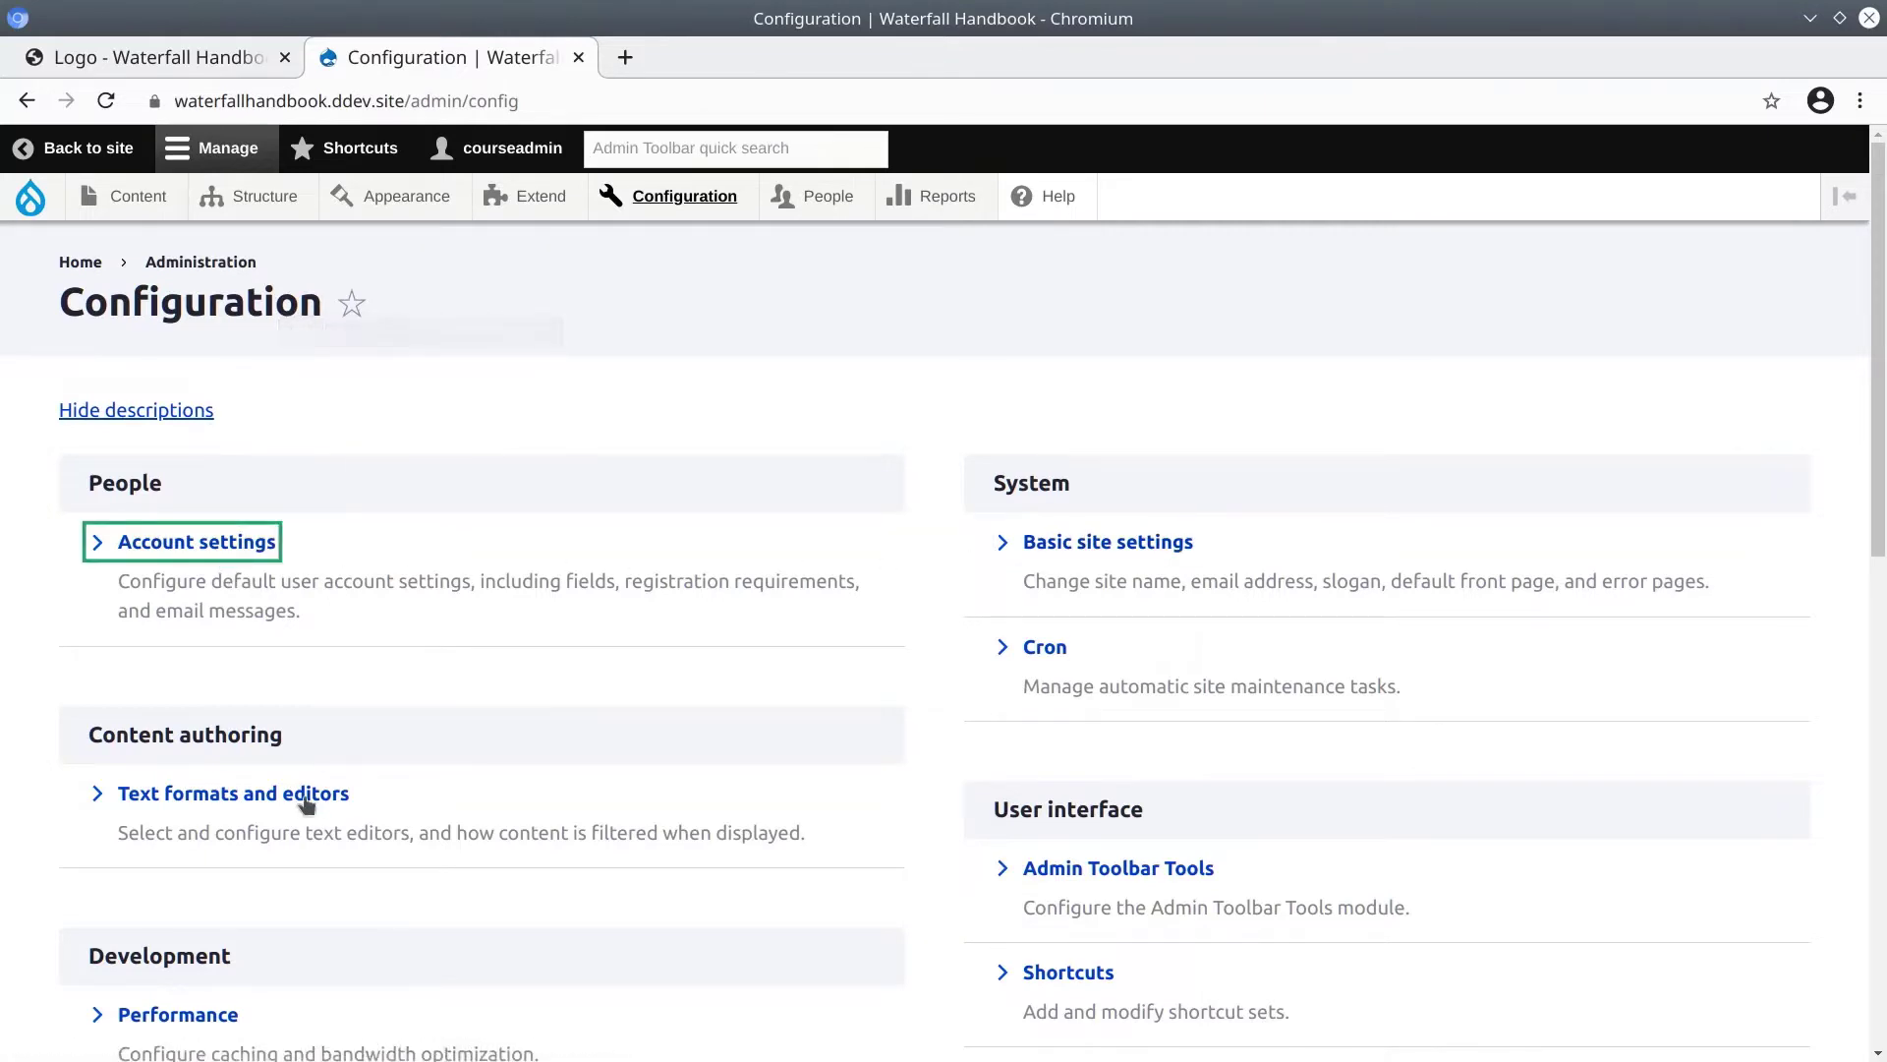
pyautogui.moveTo(304, 797); pyautogui.dragTo(392, 724)
pyautogui.scroll(-3, 392, 723)
pyautogui.moveTo(177, 690); pyautogui.dragTo(282, 807)
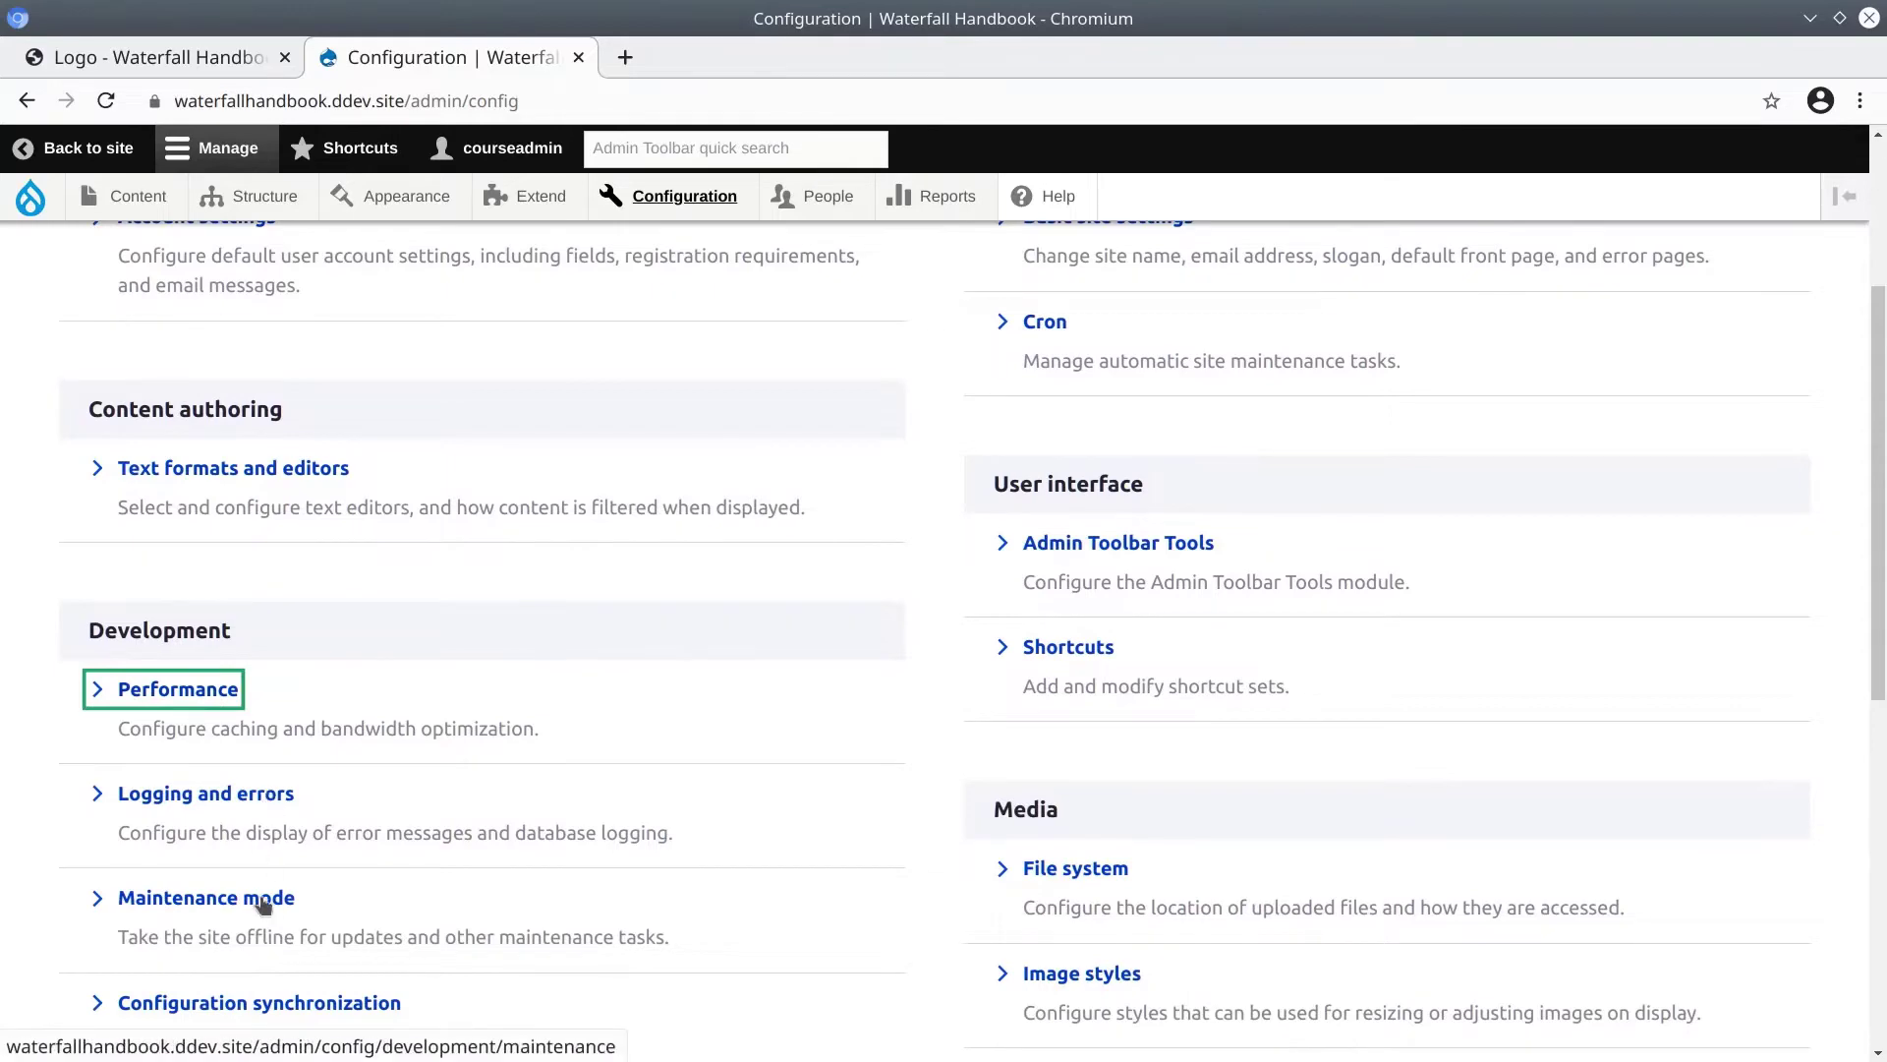
pyautogui.moveTo(280, 898); pyautogui.dragTo(1036, 746)
pyautogui.scroll(-1, 1036, 746)
pyautogui.moveTo(1042, 906); pyautogui.dragTo(1277, 739)
pyautogui.moveTo(932, 710); pyautogui.dragTo(881, 690)
pyautogui.scroll(1, 880, 690)
pyautogui.scroll(-8, 881, 690)
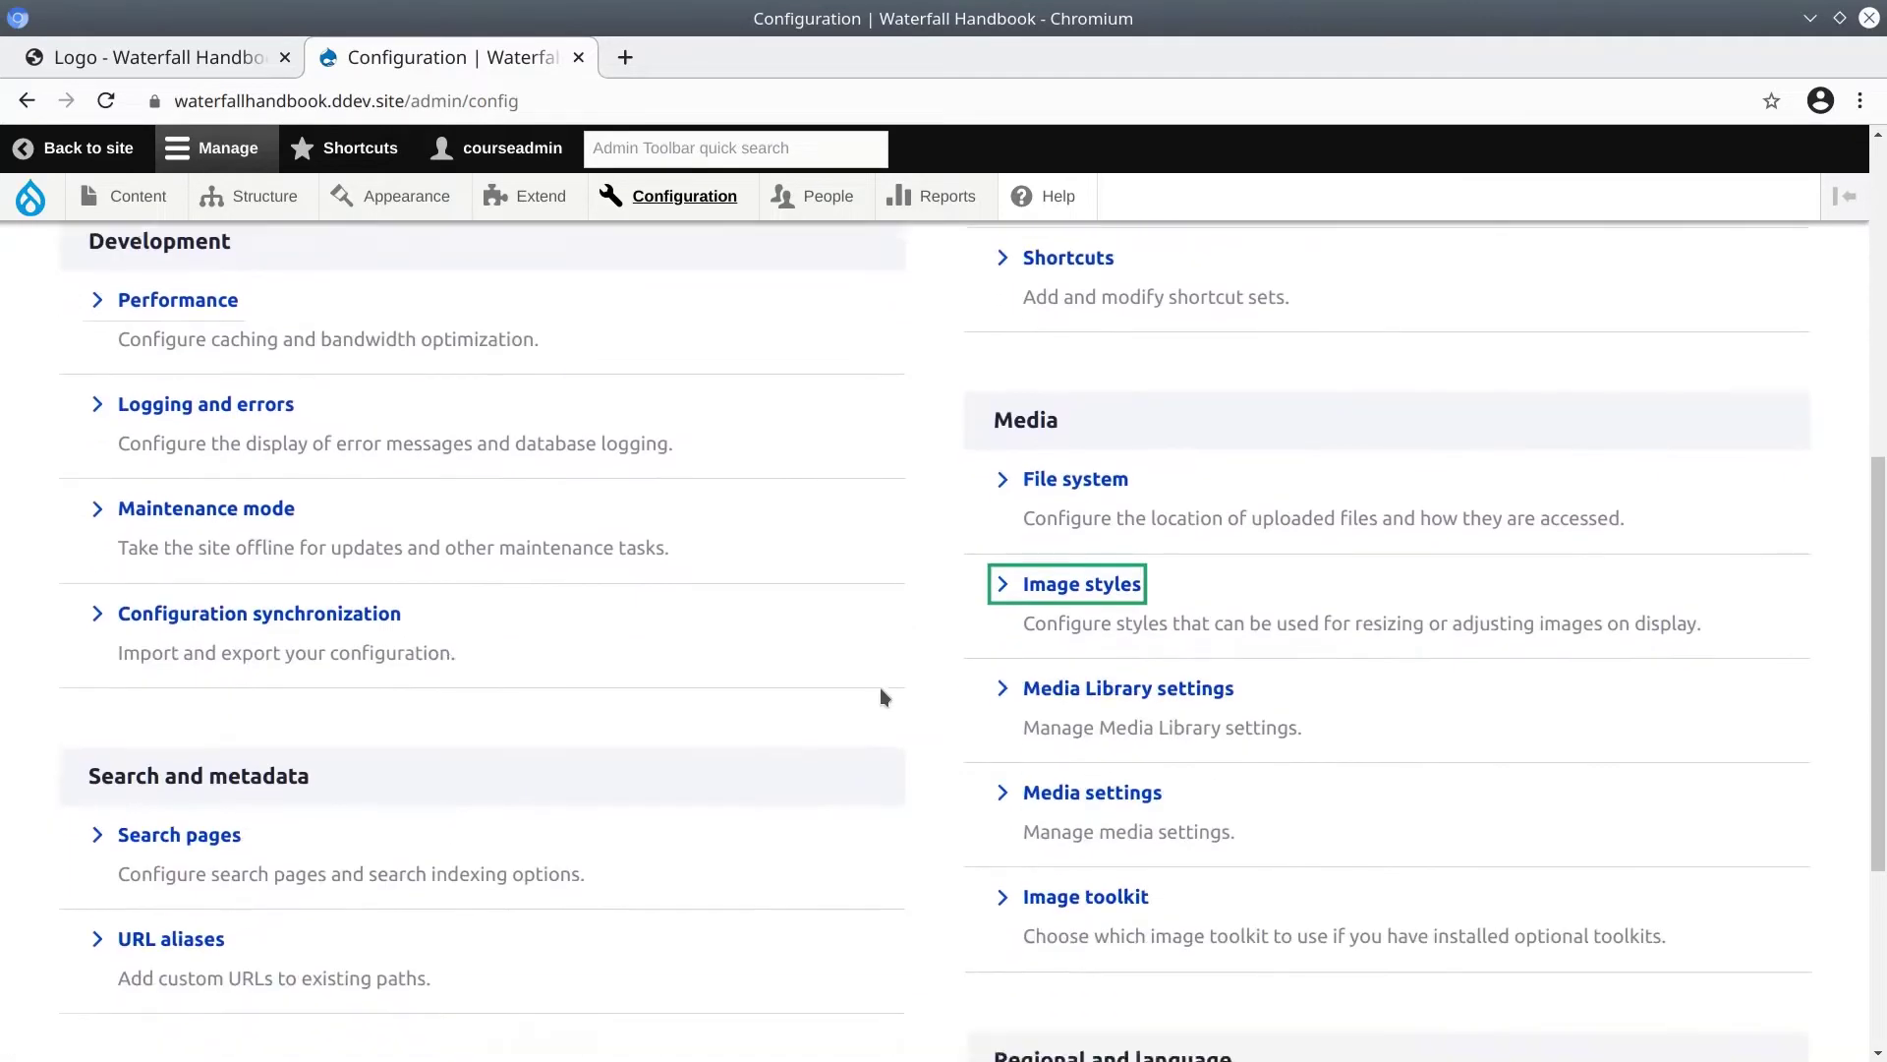
pyautogui.scroll(10, 815, 788)
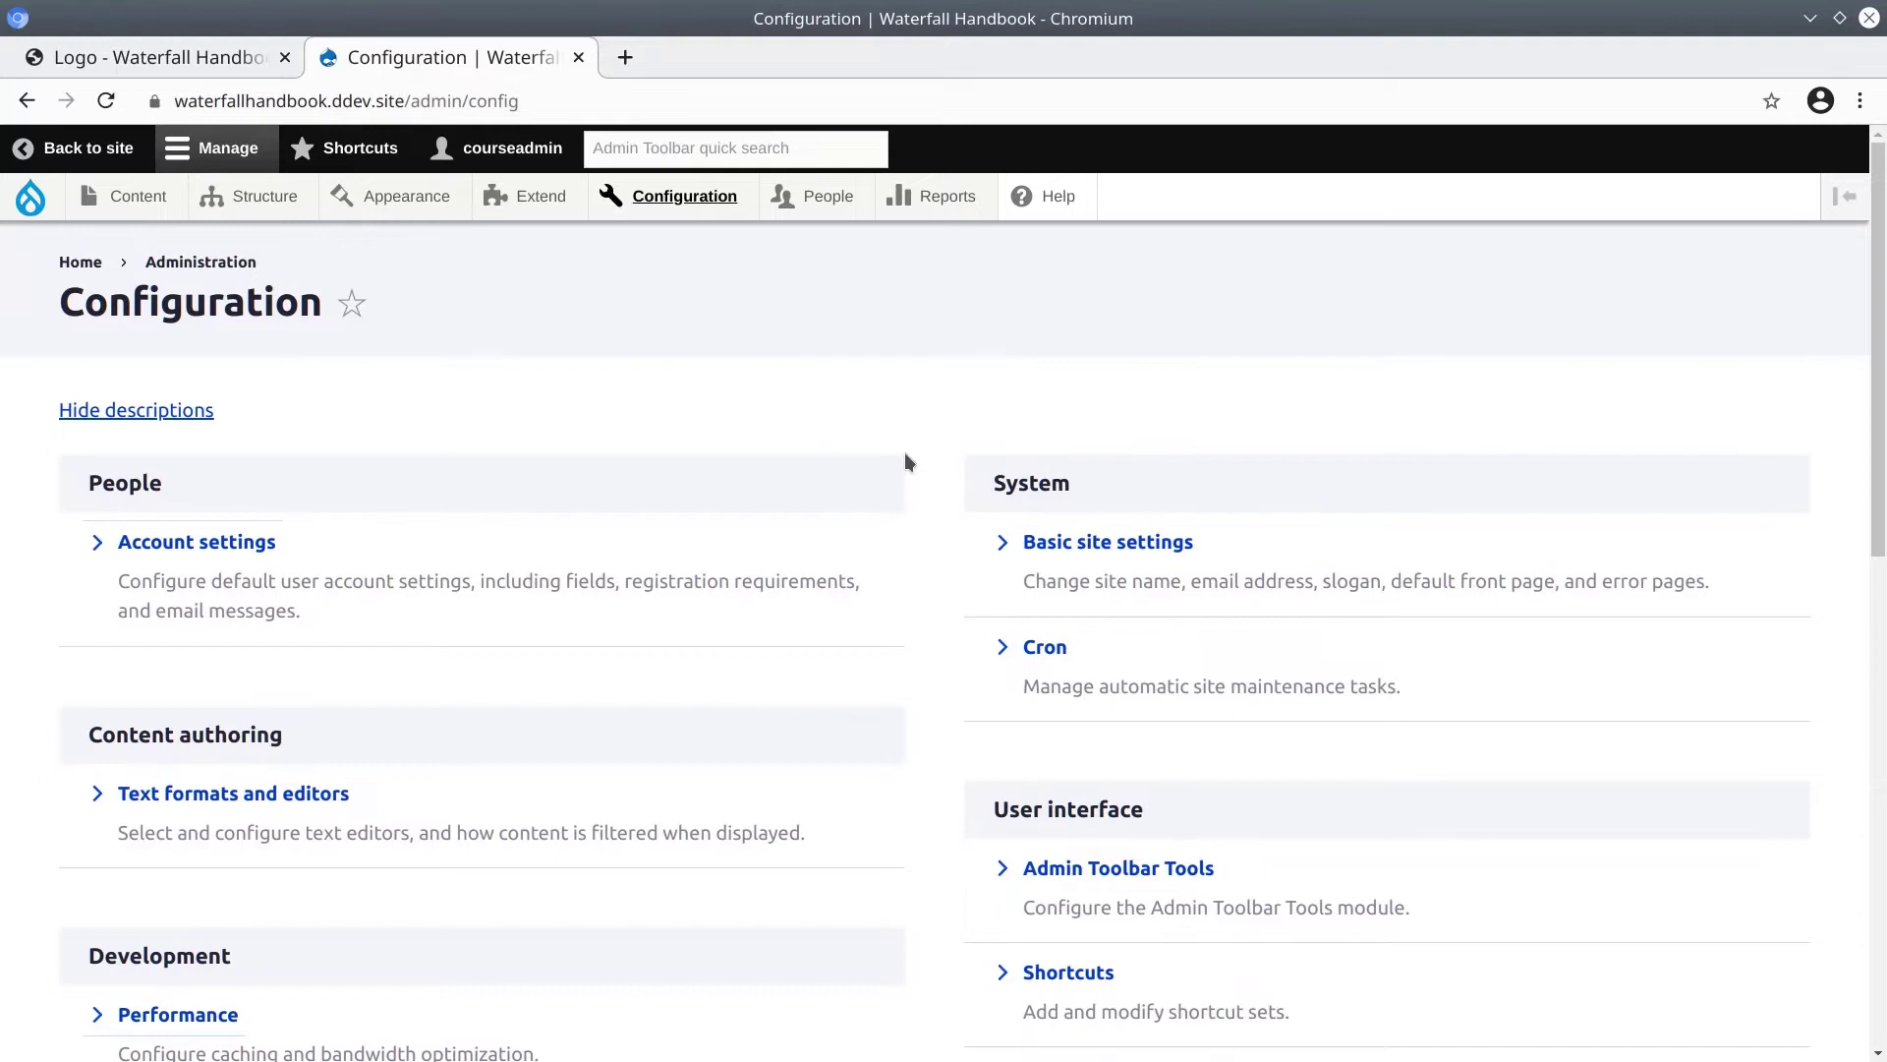
# Open Basic site settings from the System section.
pyautogui.doubleClick(1033, 481)
pyautogui.moveTo(1104, 544)
pyautogui.mouseDown()
pyautogui.moveTo(1136, 516)
pyautogui.moveTo(1165, 531)
pyautogui.moveTo(1118, 552)
pyautogui.mouseUp()
pyautogui.click(1119, 553)
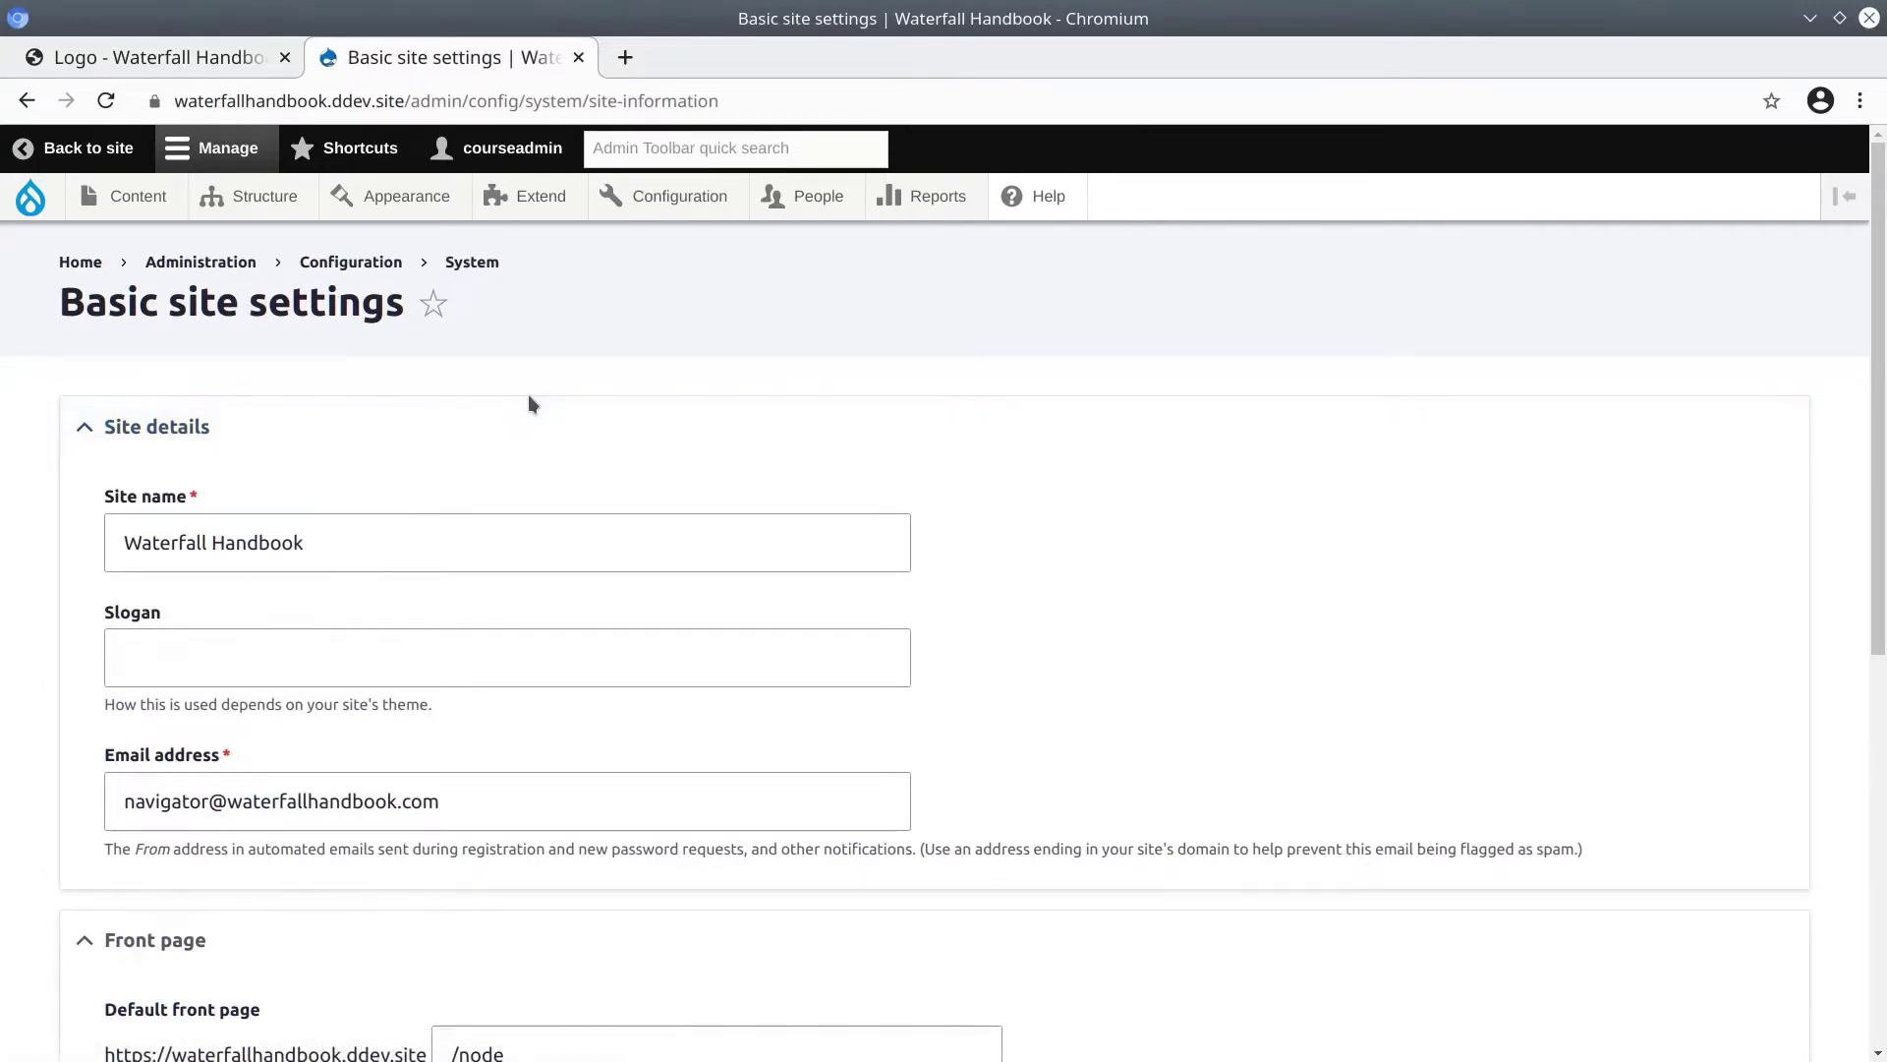
# Add 'The' before the site name so it reads The Waterfall Handbook.
pyautogui.click(168, 501)
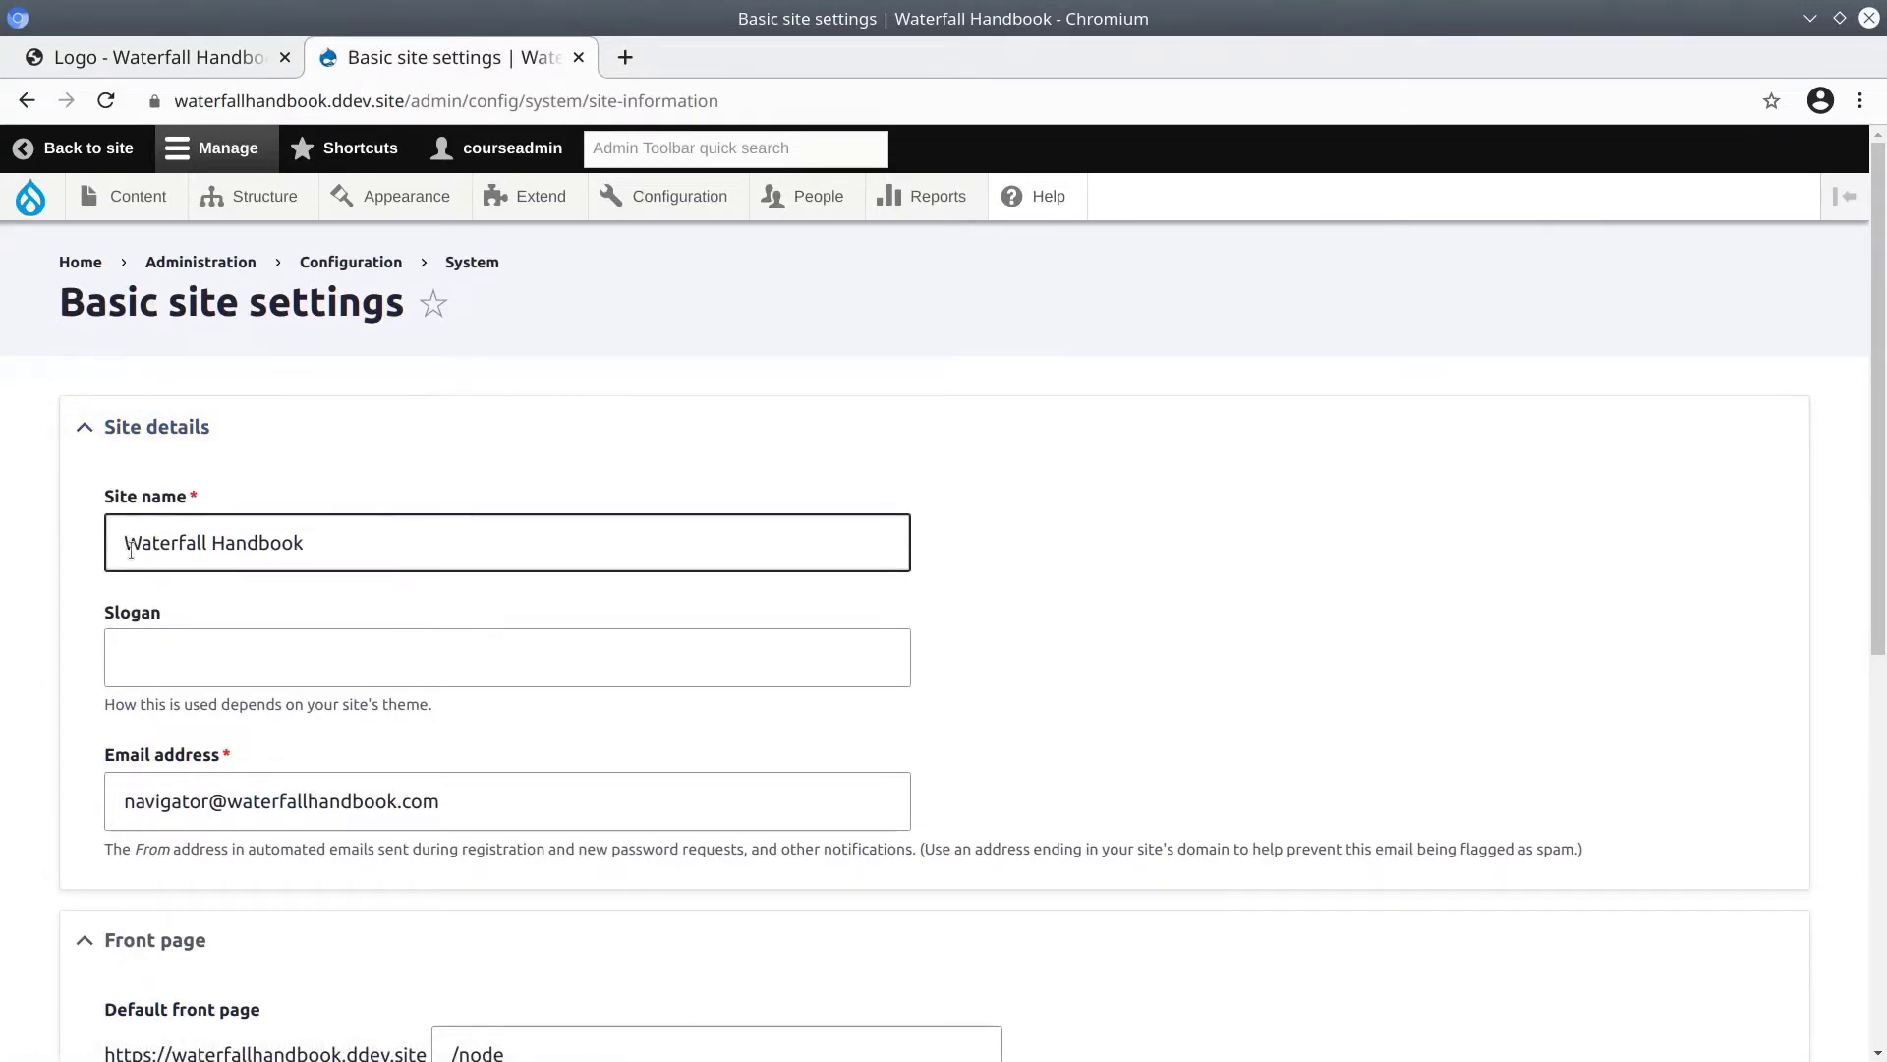
pyautogui.tripleClick(340, 549)
pyautogui.click(148, 549)
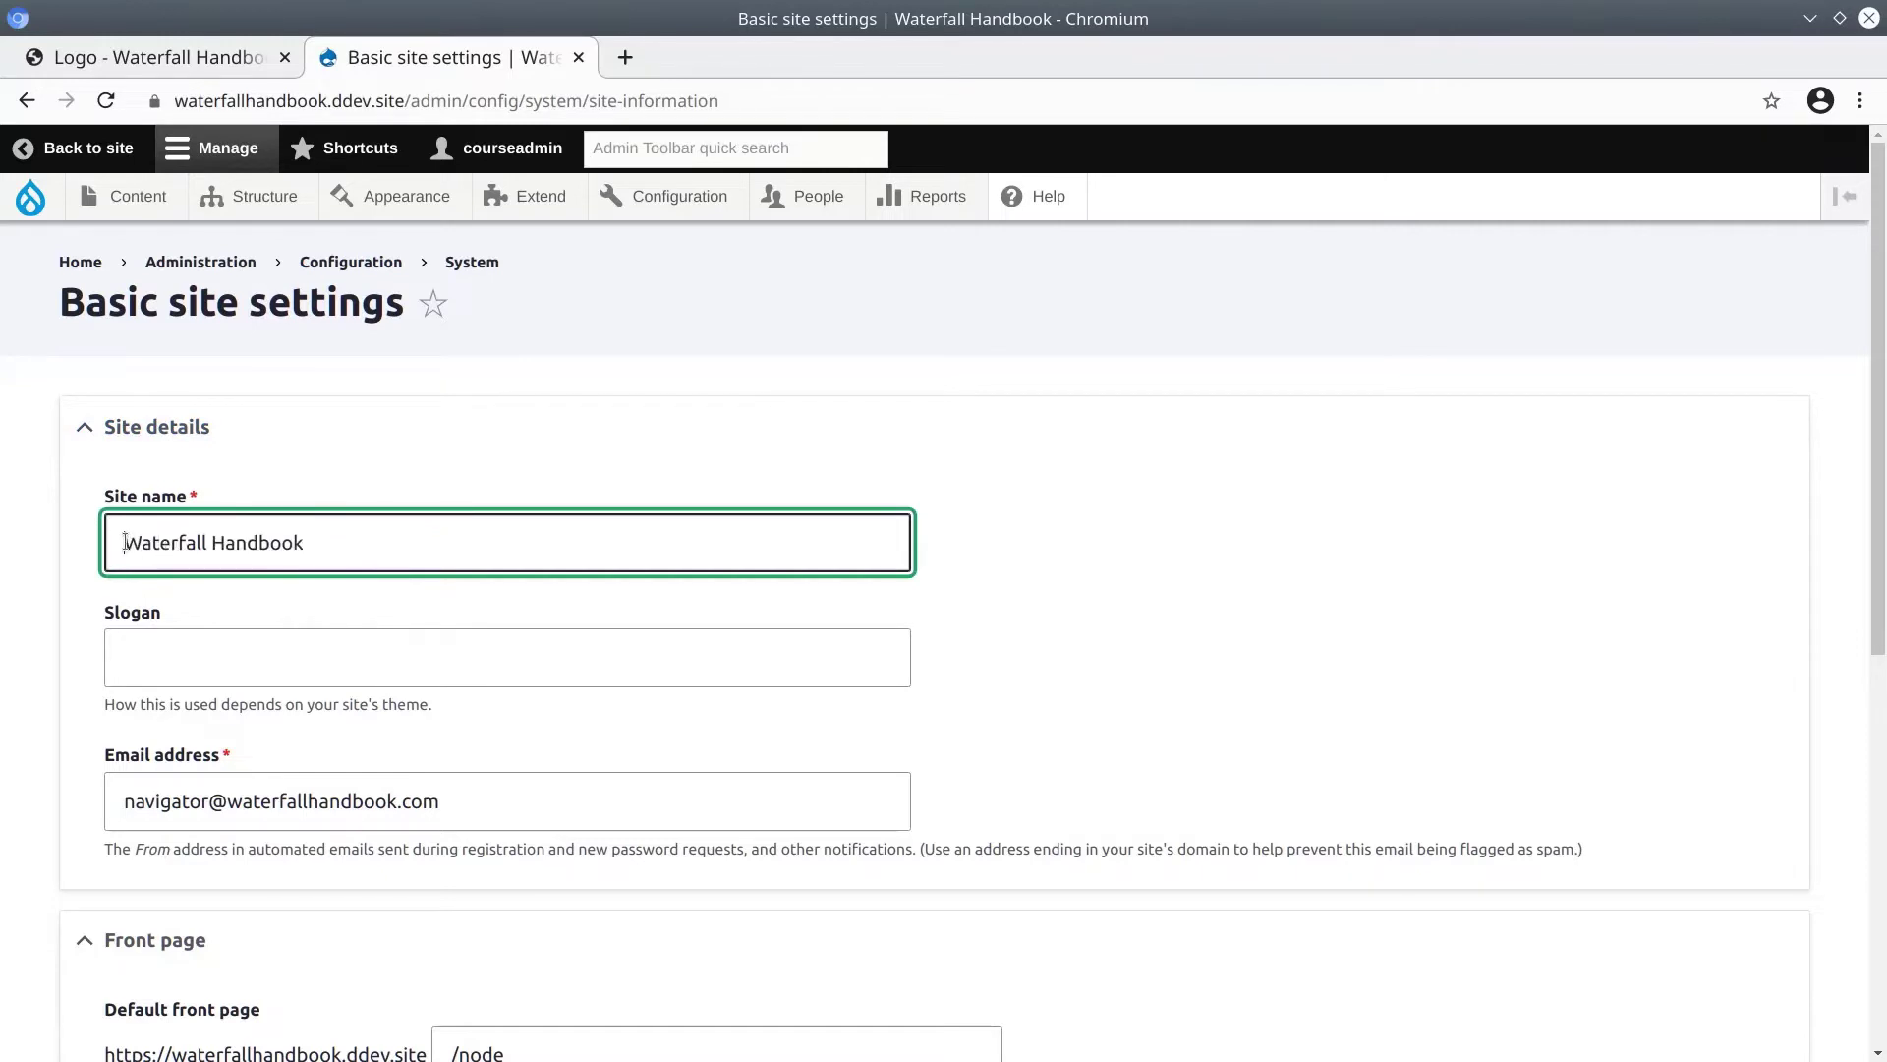
pyautogui.write('The')
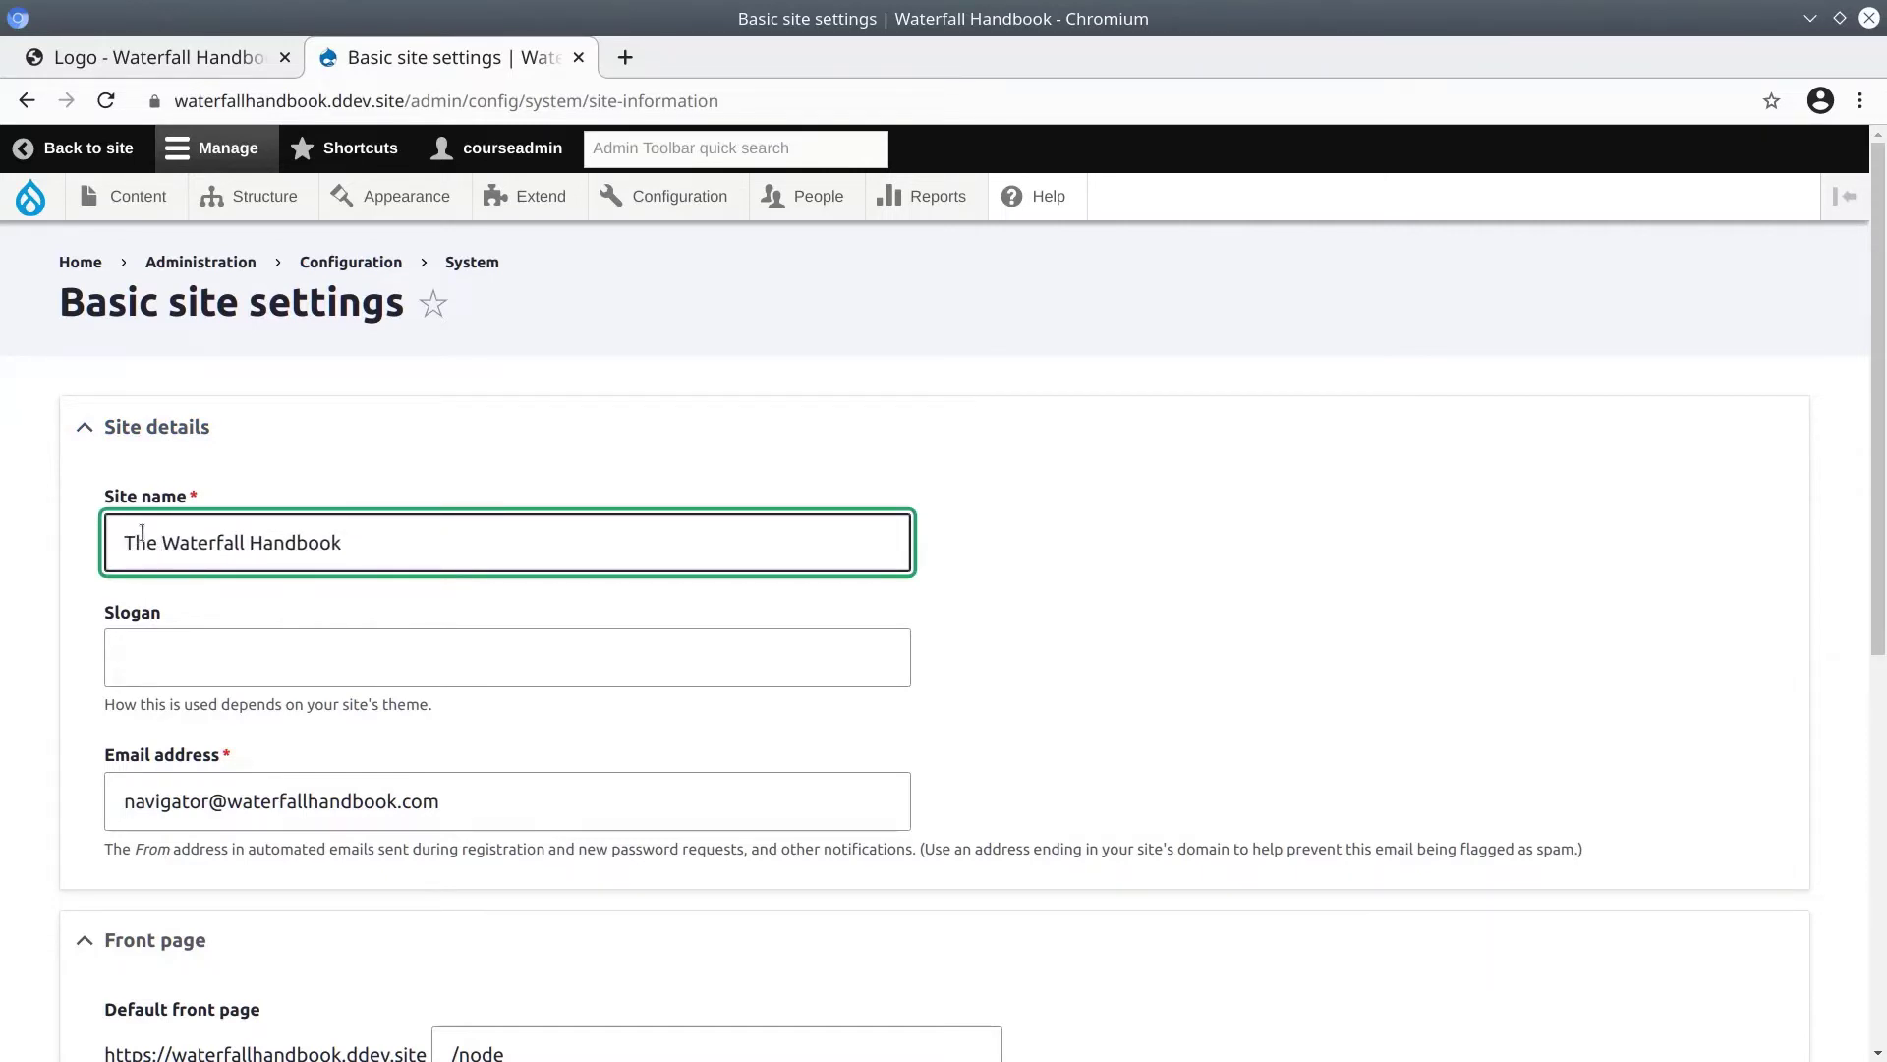
pyautogui.doubleClick(144, 547)
pyautogui.click(201, 545)
pyautogui.scroll(-1, 402, 513)
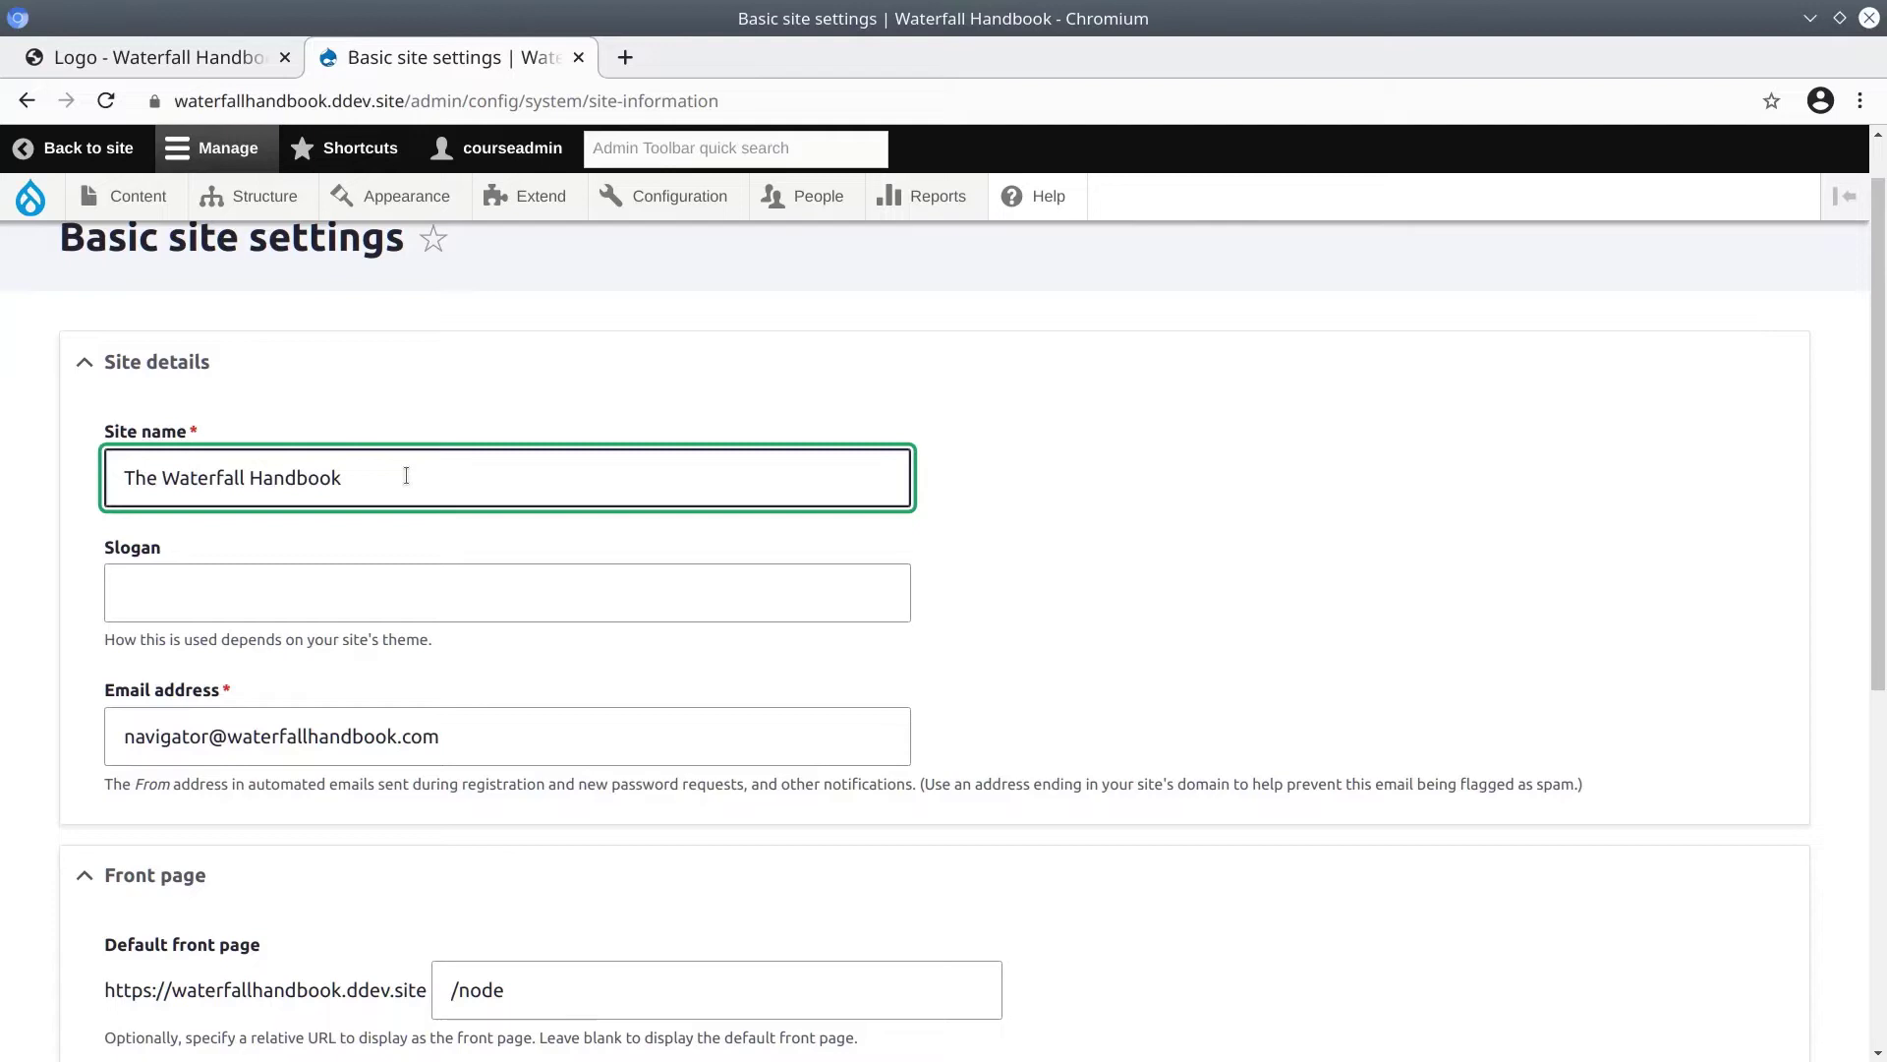
pyautogui.scroll(1, 406, 475)
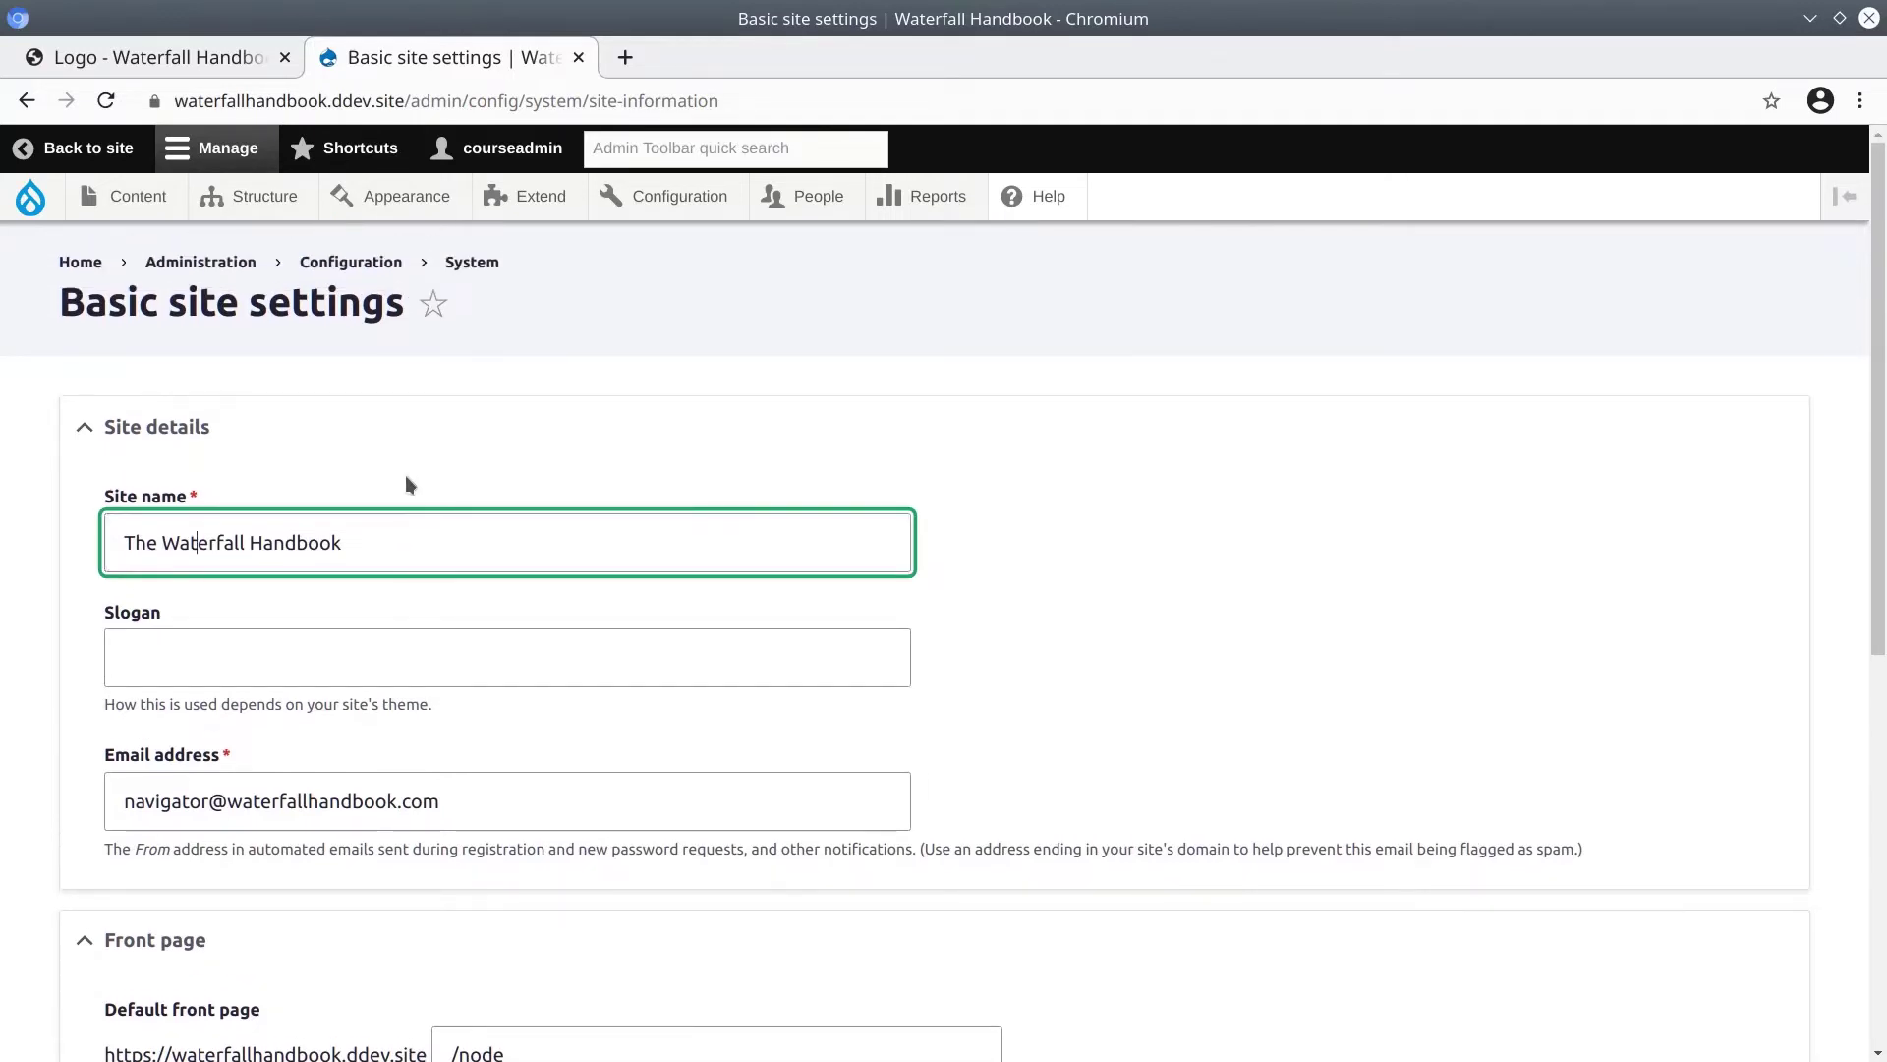
pyautogui.click(259, 656)
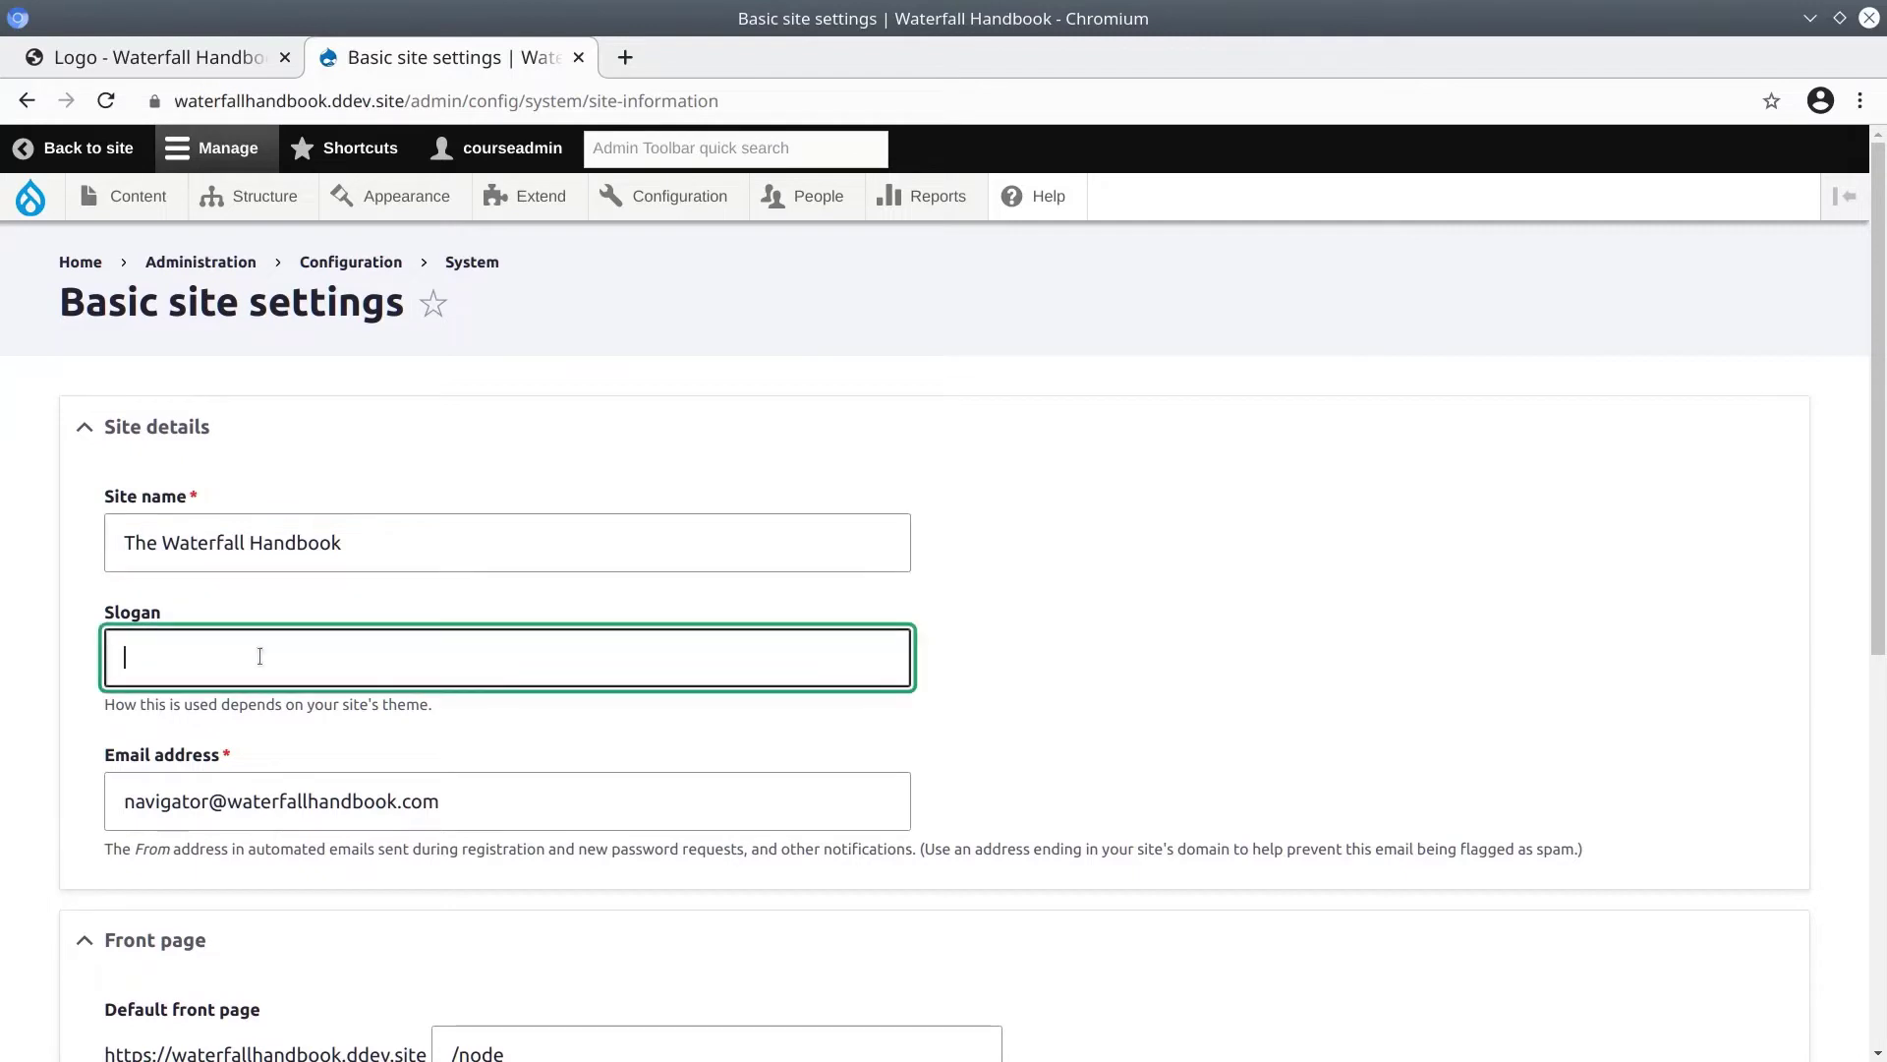
pyautogui.write('A cool slogan here ....')
pyautogui.tripleClick(295, 651)
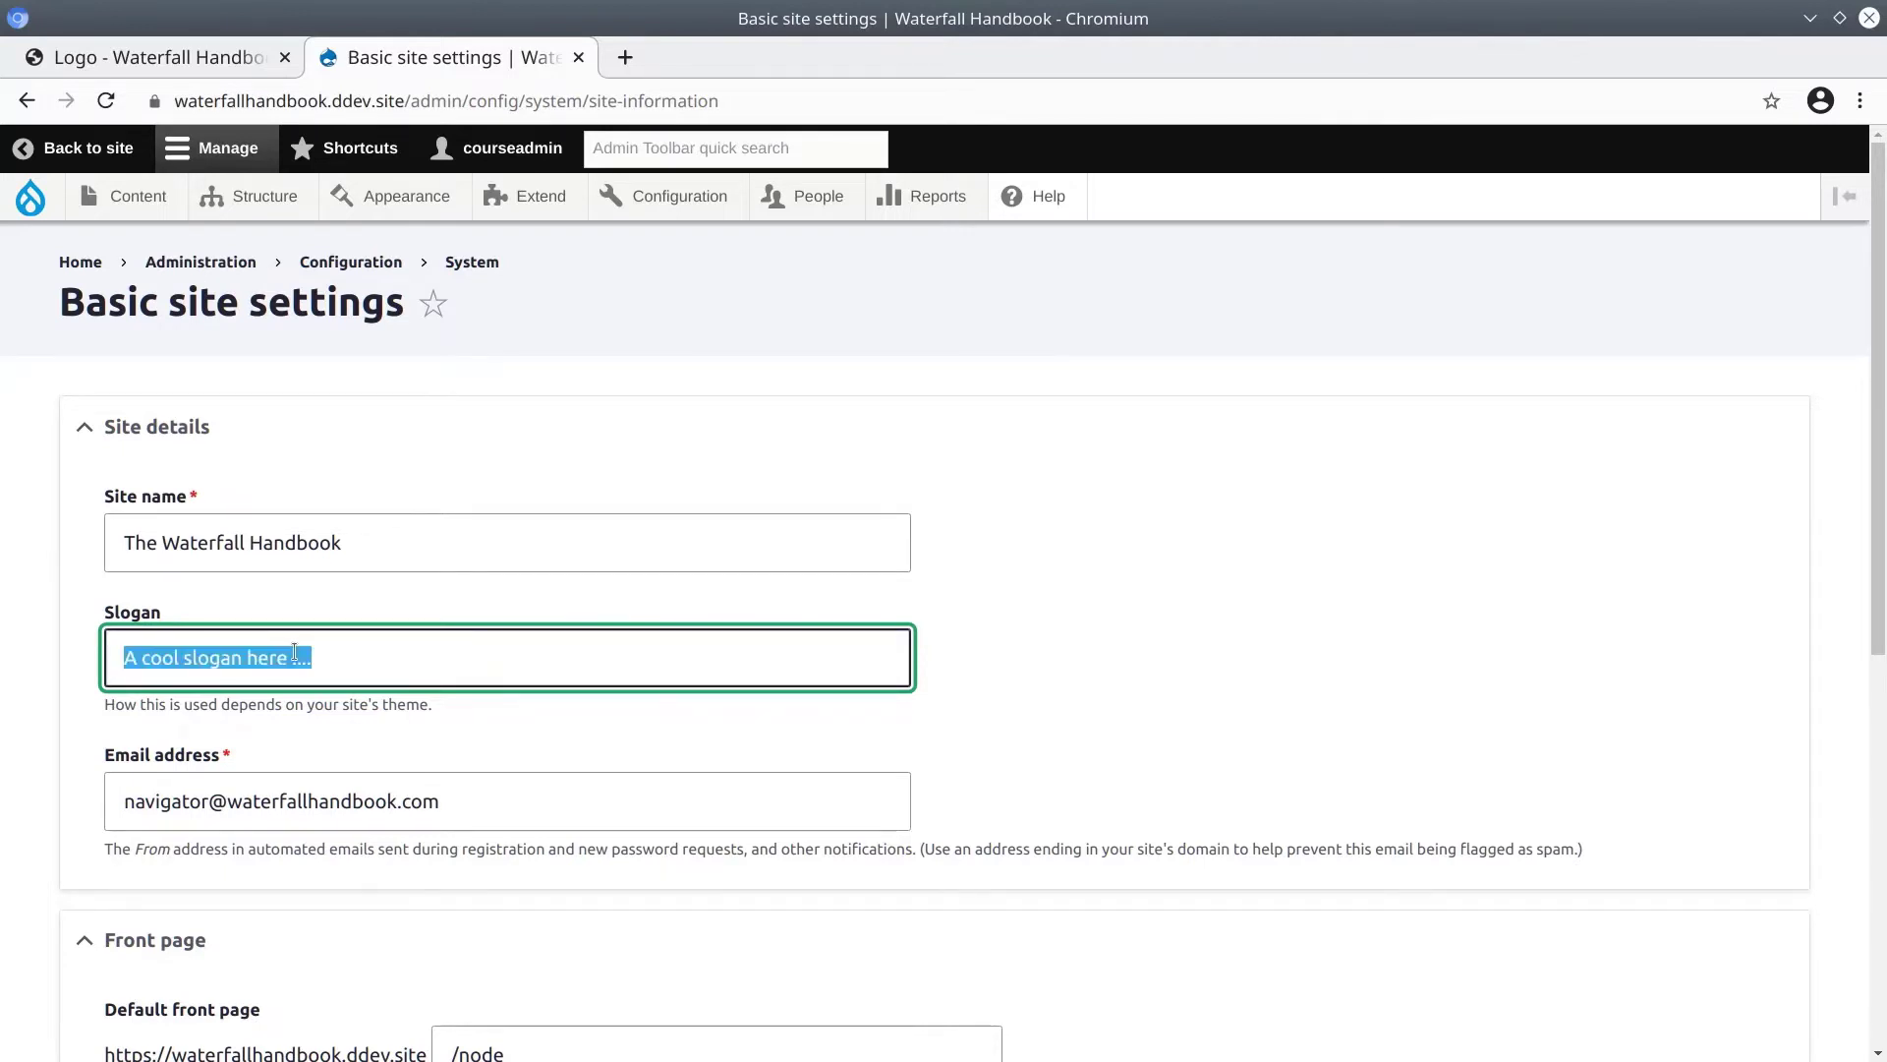
pyautogui.press('BackSpace')
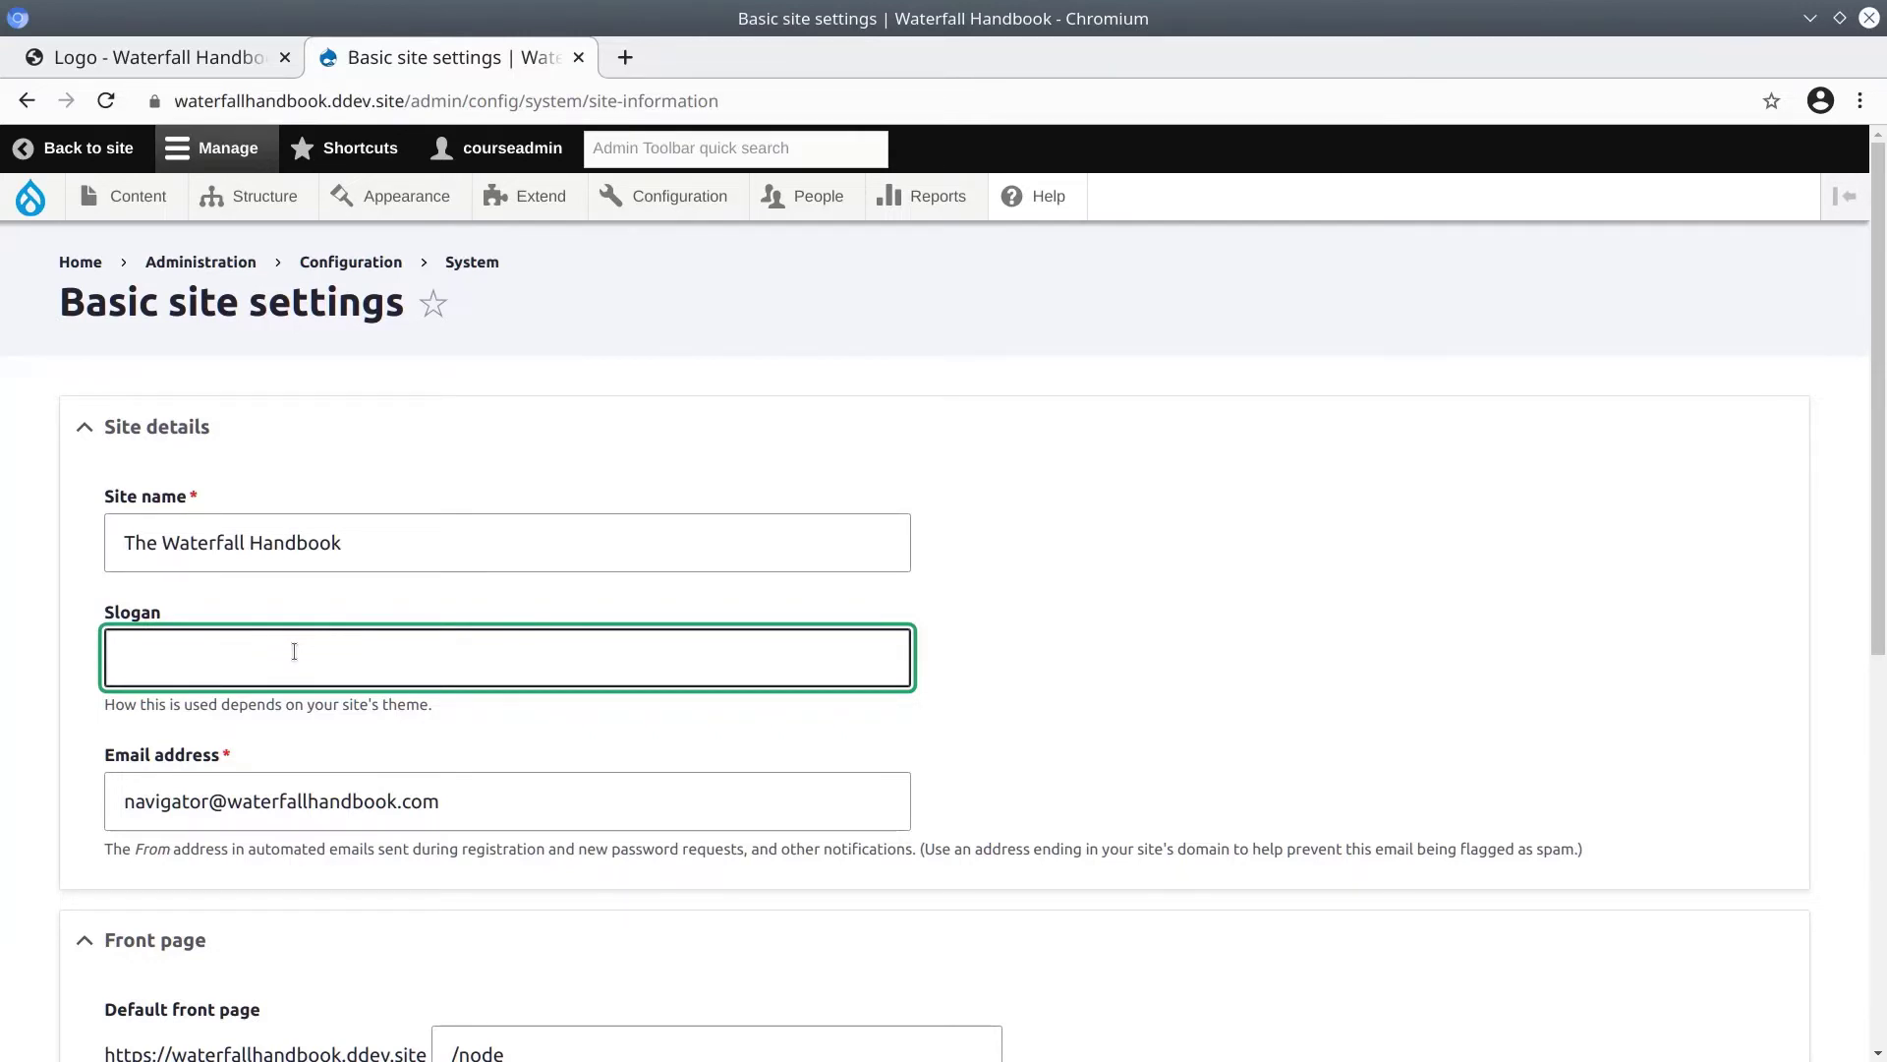
pyautogui.tripleClick(498, 805)
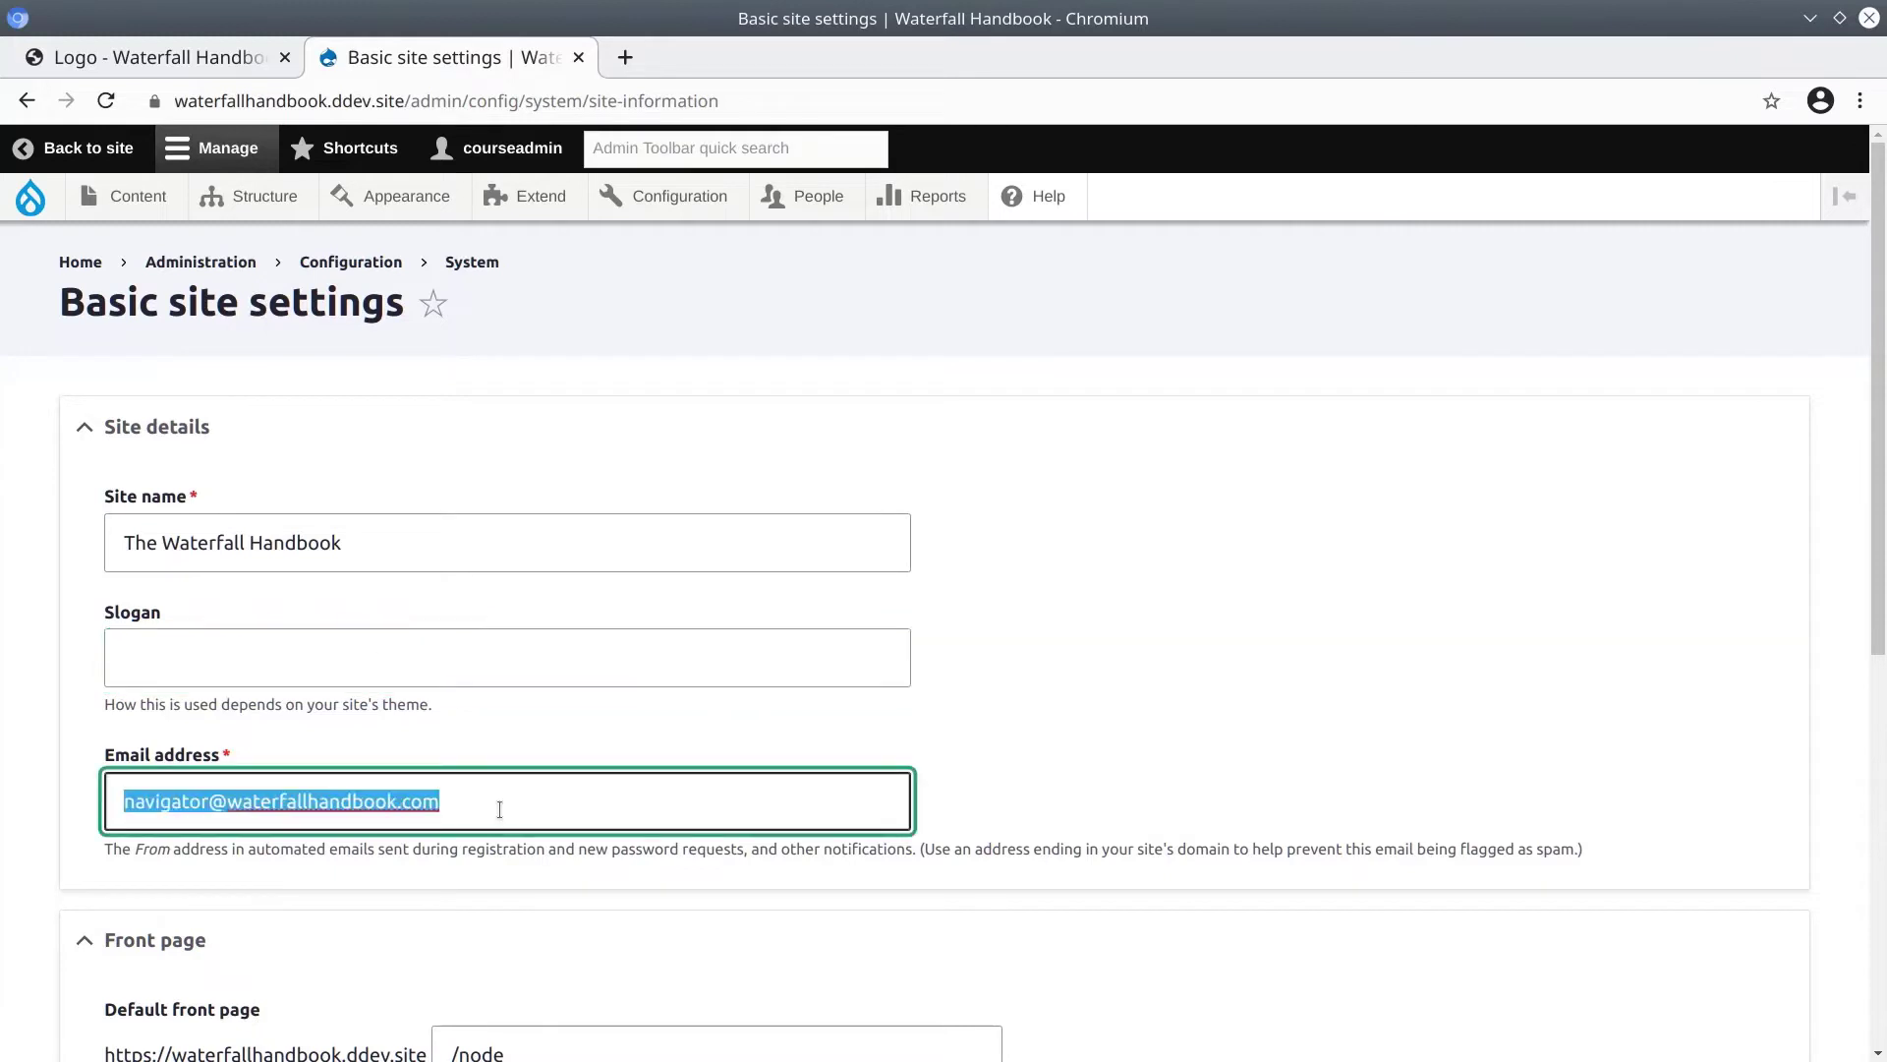
pyautogui.click(534, 800)
pyautogui.scroll(-2, 526, 807)
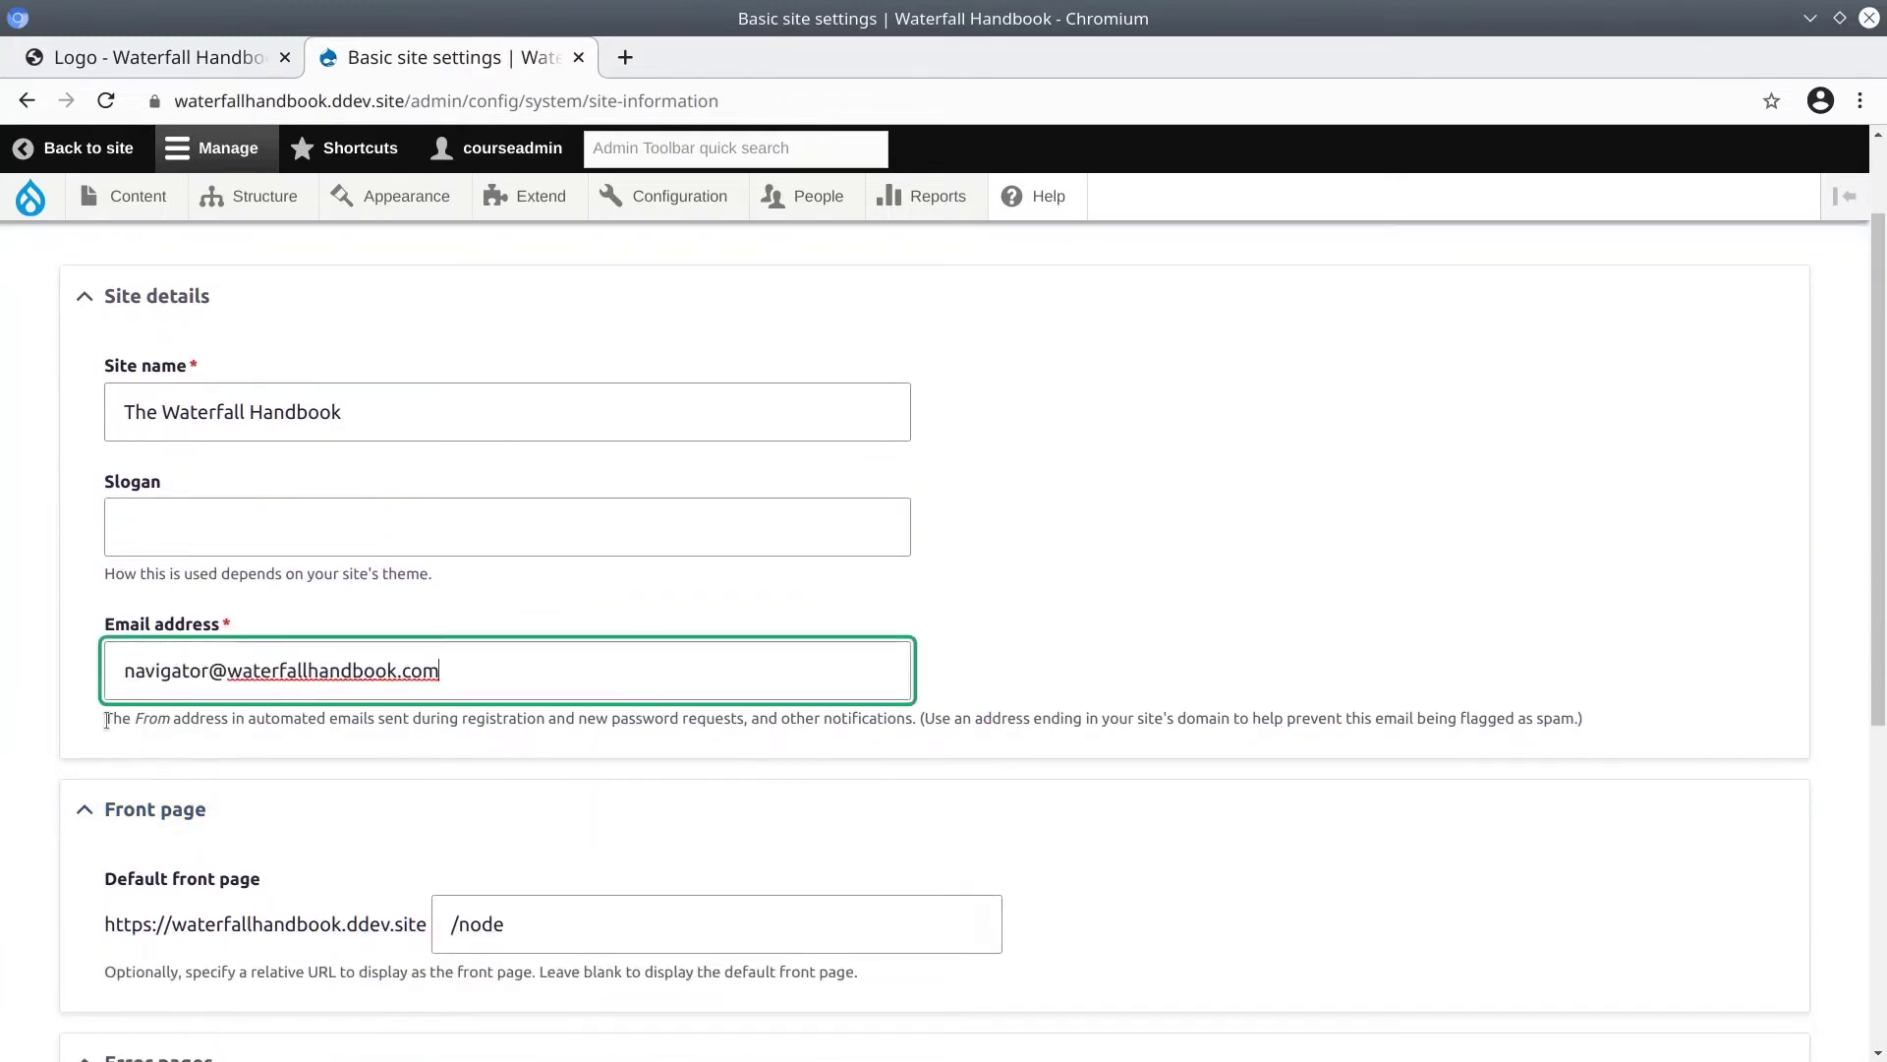
pyautogui.moveTo(107, 720); pyautogui.dragTo(740, 723)
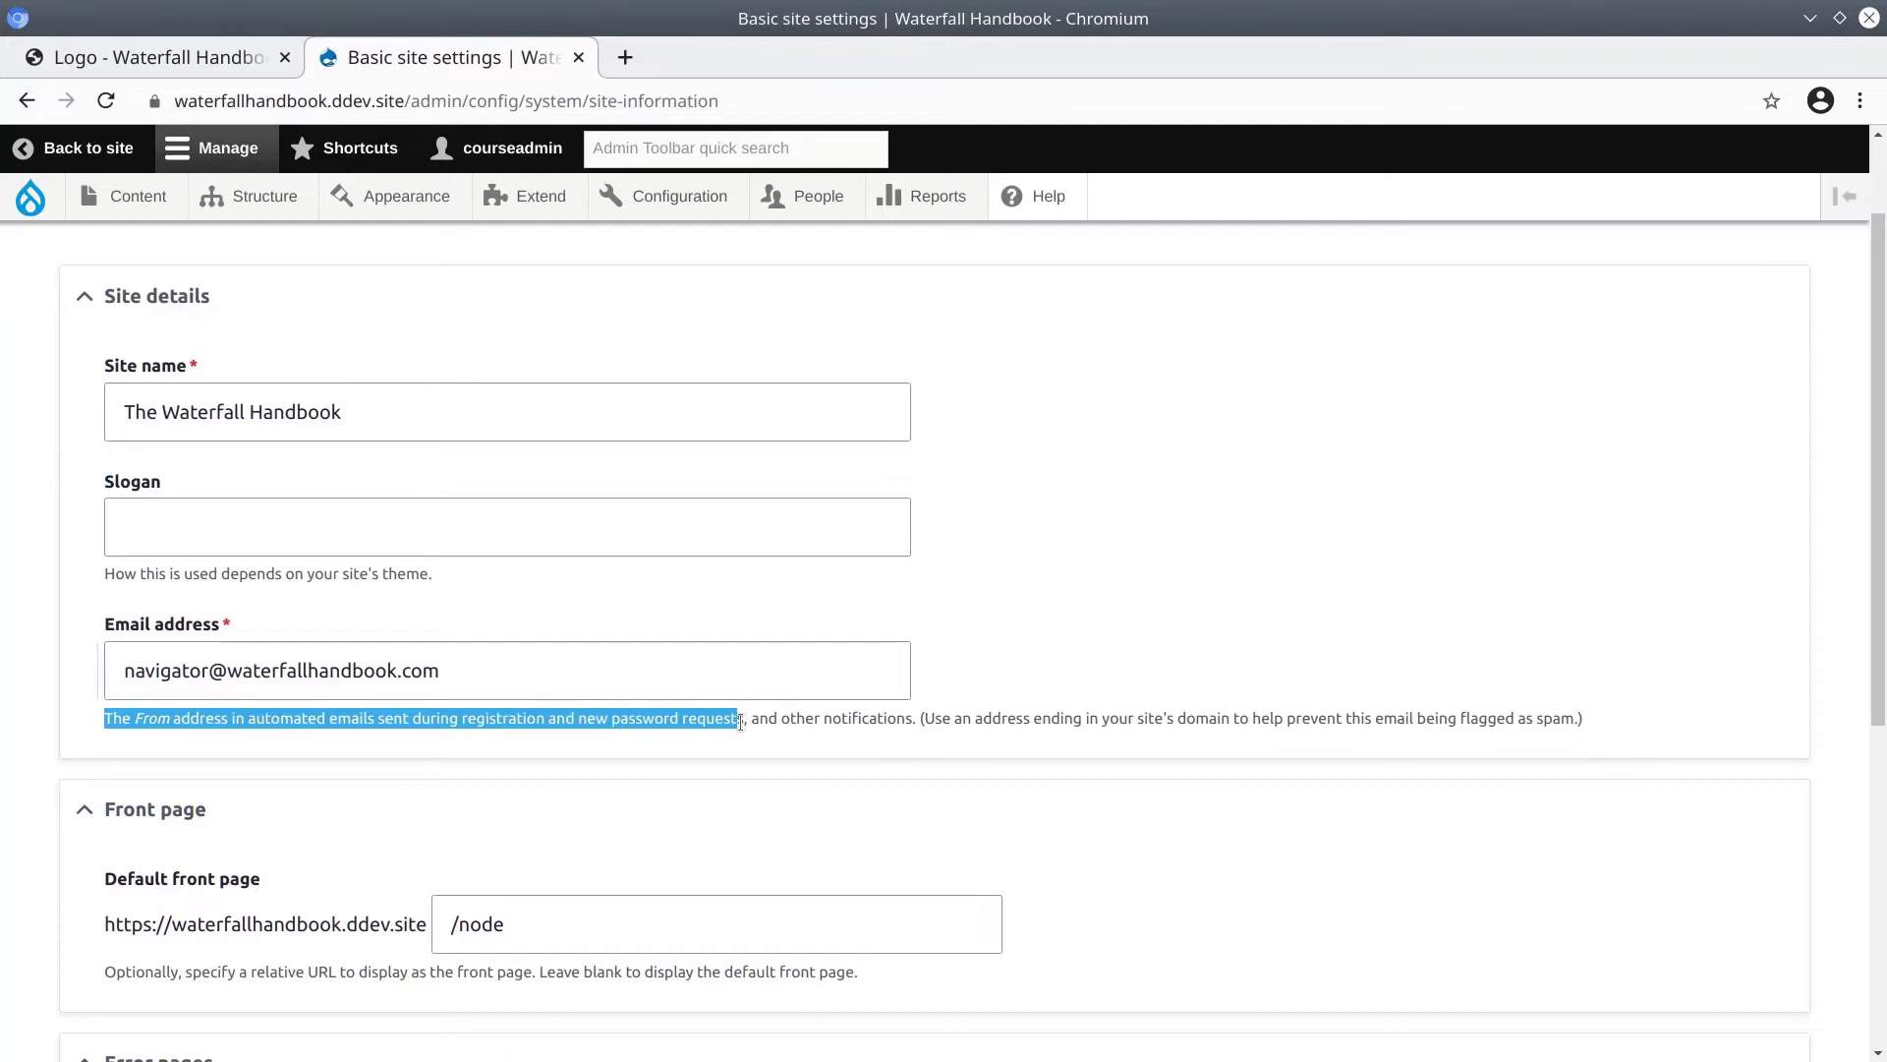
pyautogui.click(740, 724)
pyautogui.tripleClick(552, 674)
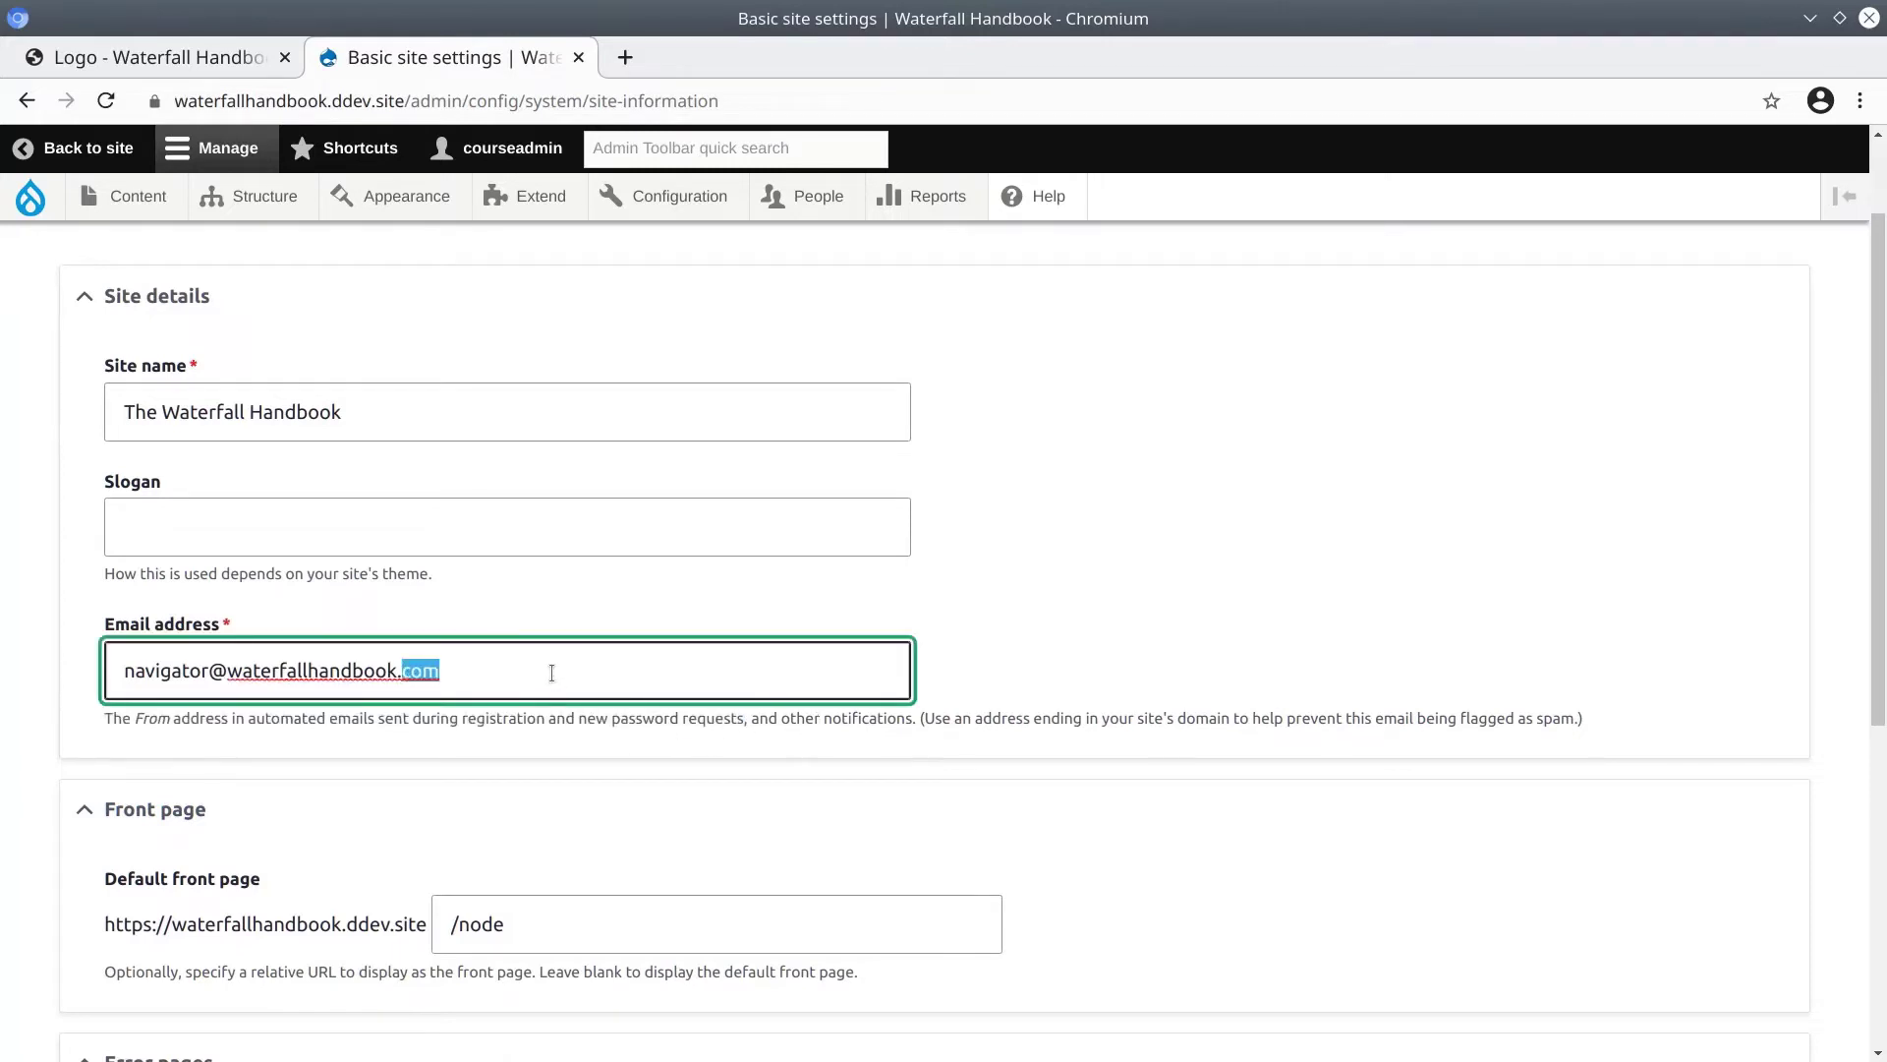
pyautogui.click(572, 718)
pyautogui.doubleClick(468, 413)
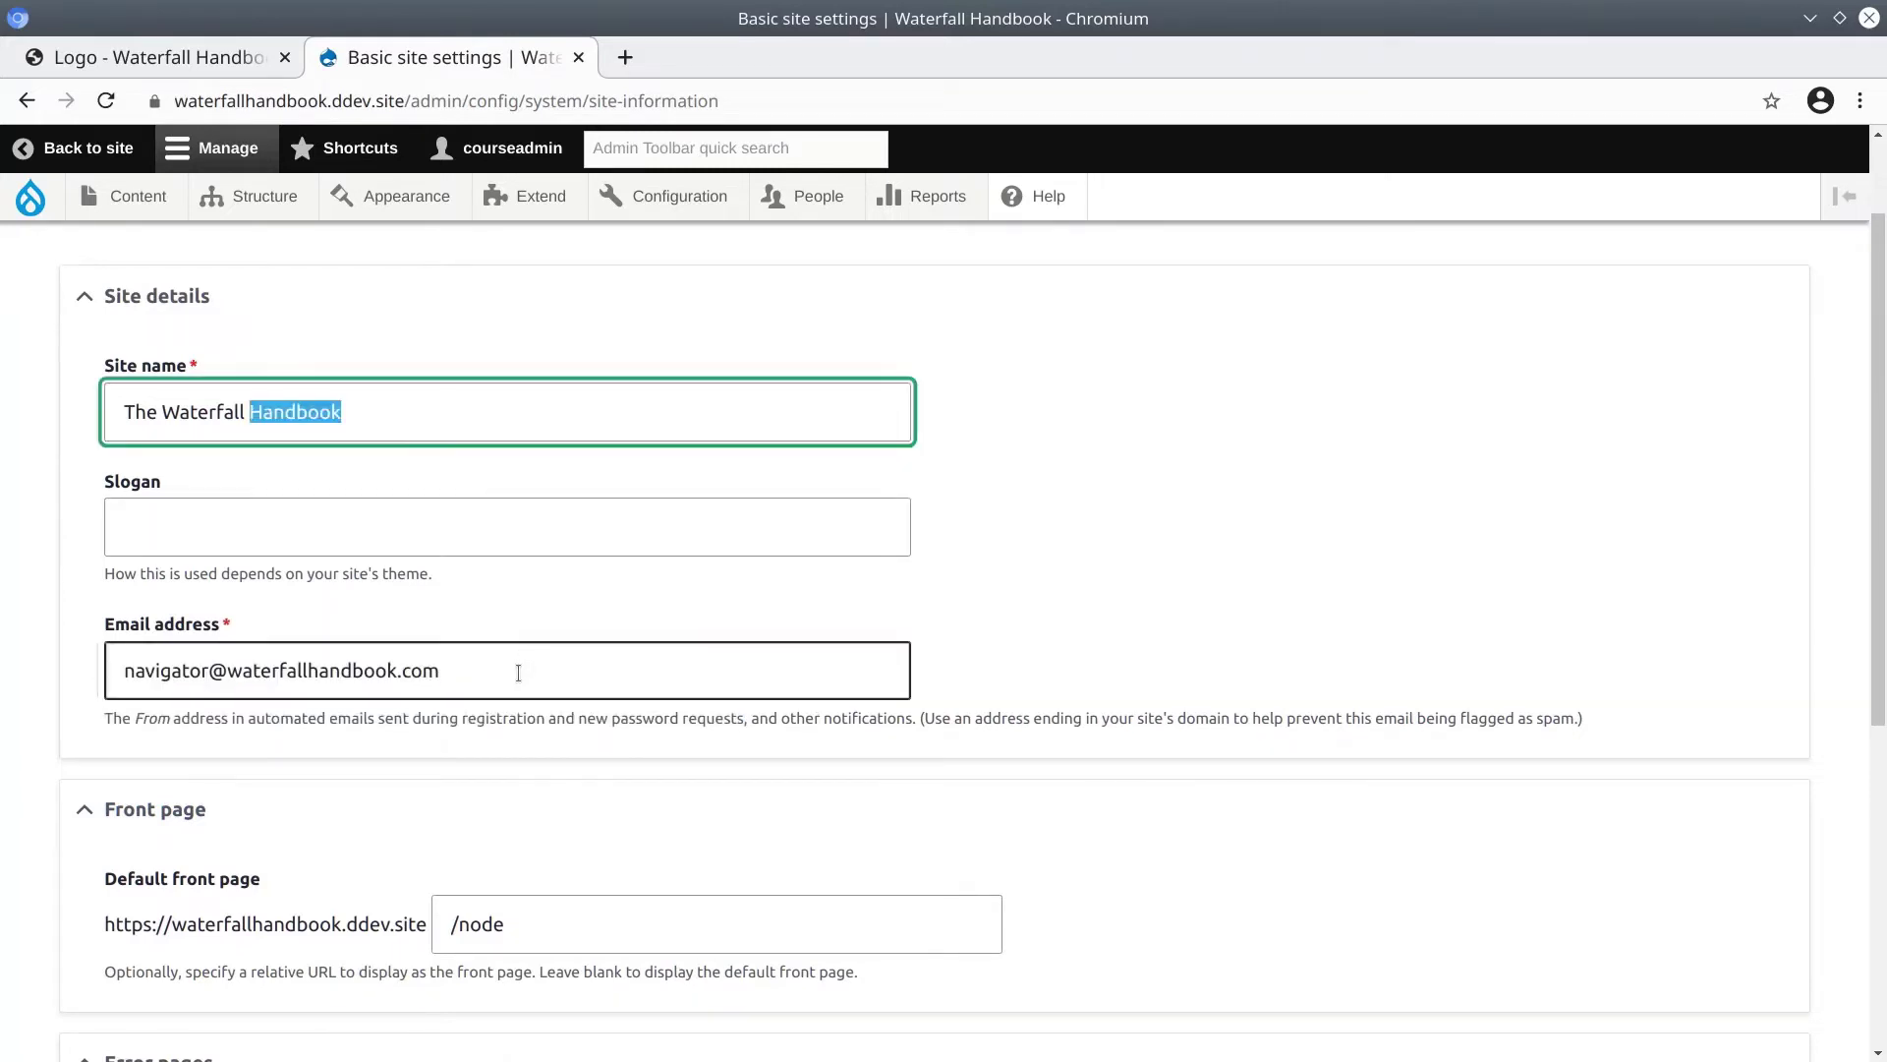
pyautogui.tripleClick(518, 669)
pyautogui.click(528, 712)
pyautogui.scroll(-5, 528, 711)
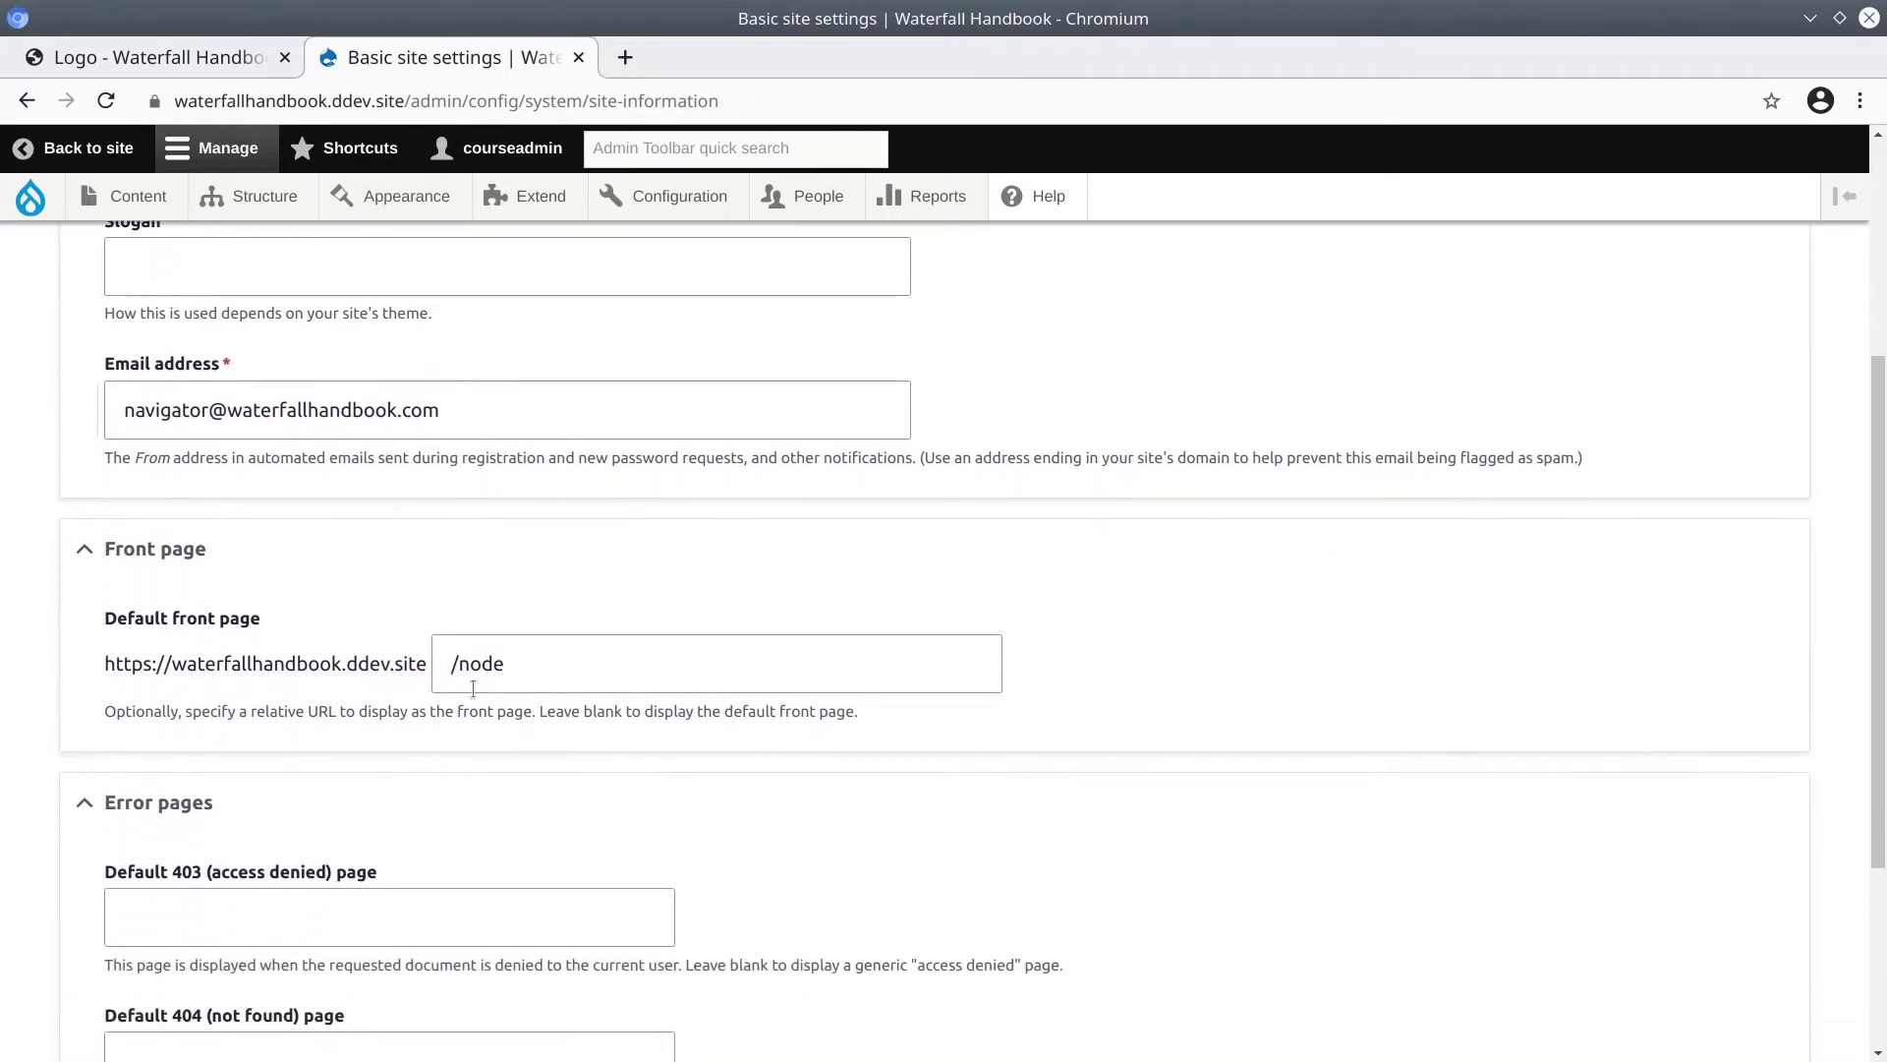
pyautogui.click(287, 552)
pyautogui.click(303, 557)
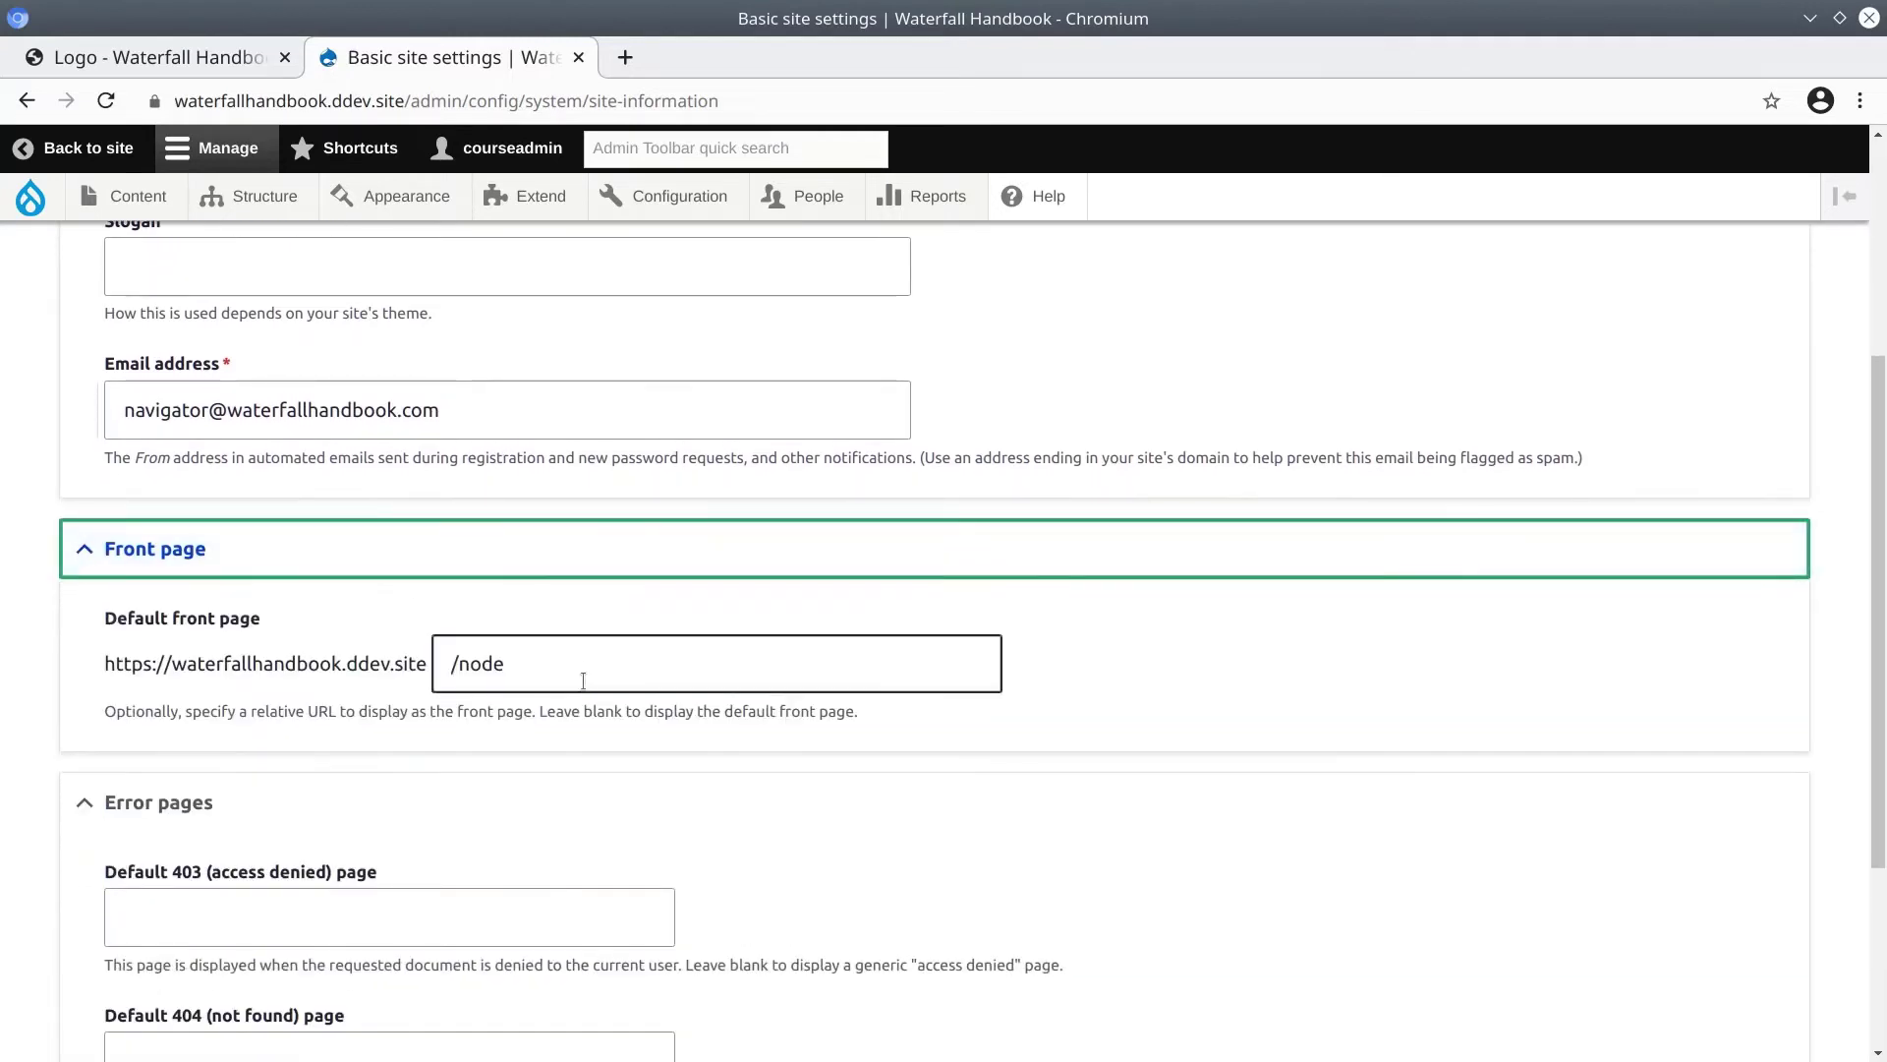
pyautogui.click(548, 670)
pyautogui.tripleClick(550, 664)
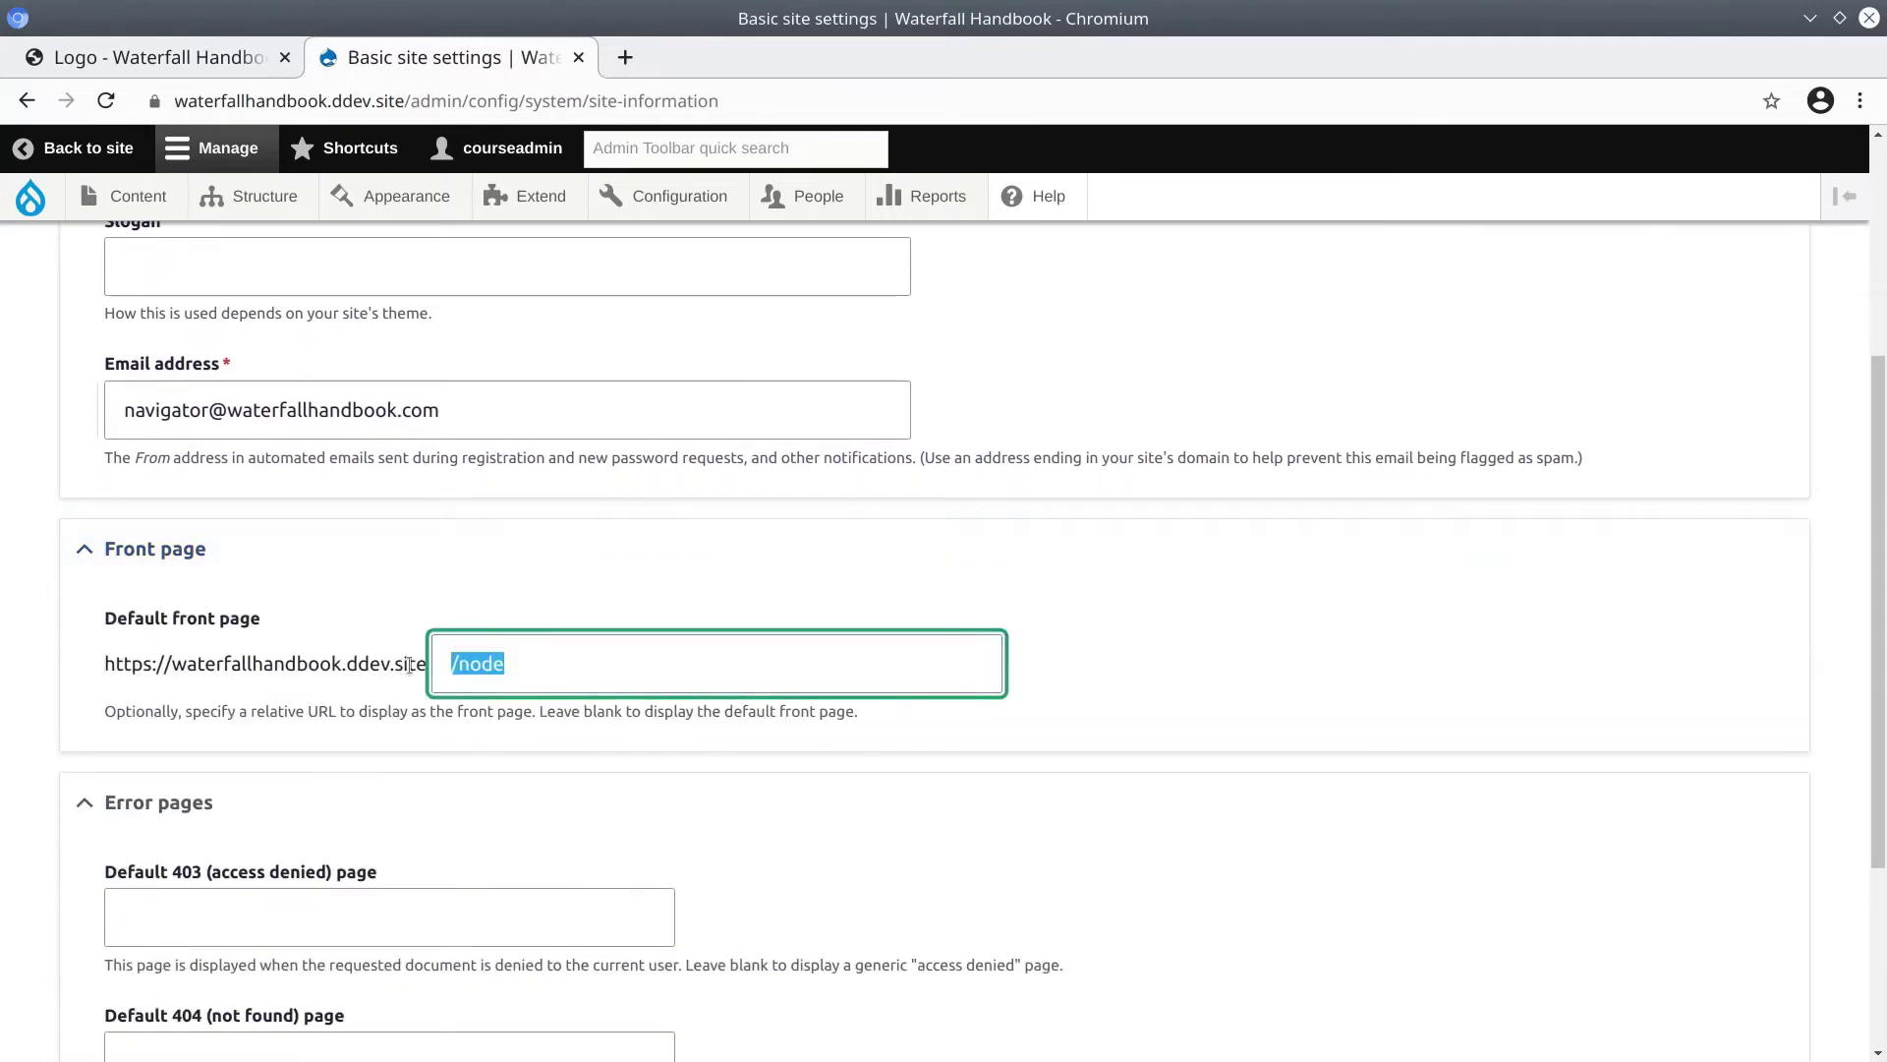
pyautogui.click(552, 661)
pyautogui.moveTo(552, 660); pyautogui.dragTo(443, 668)
pyautogui.click(543, 664)
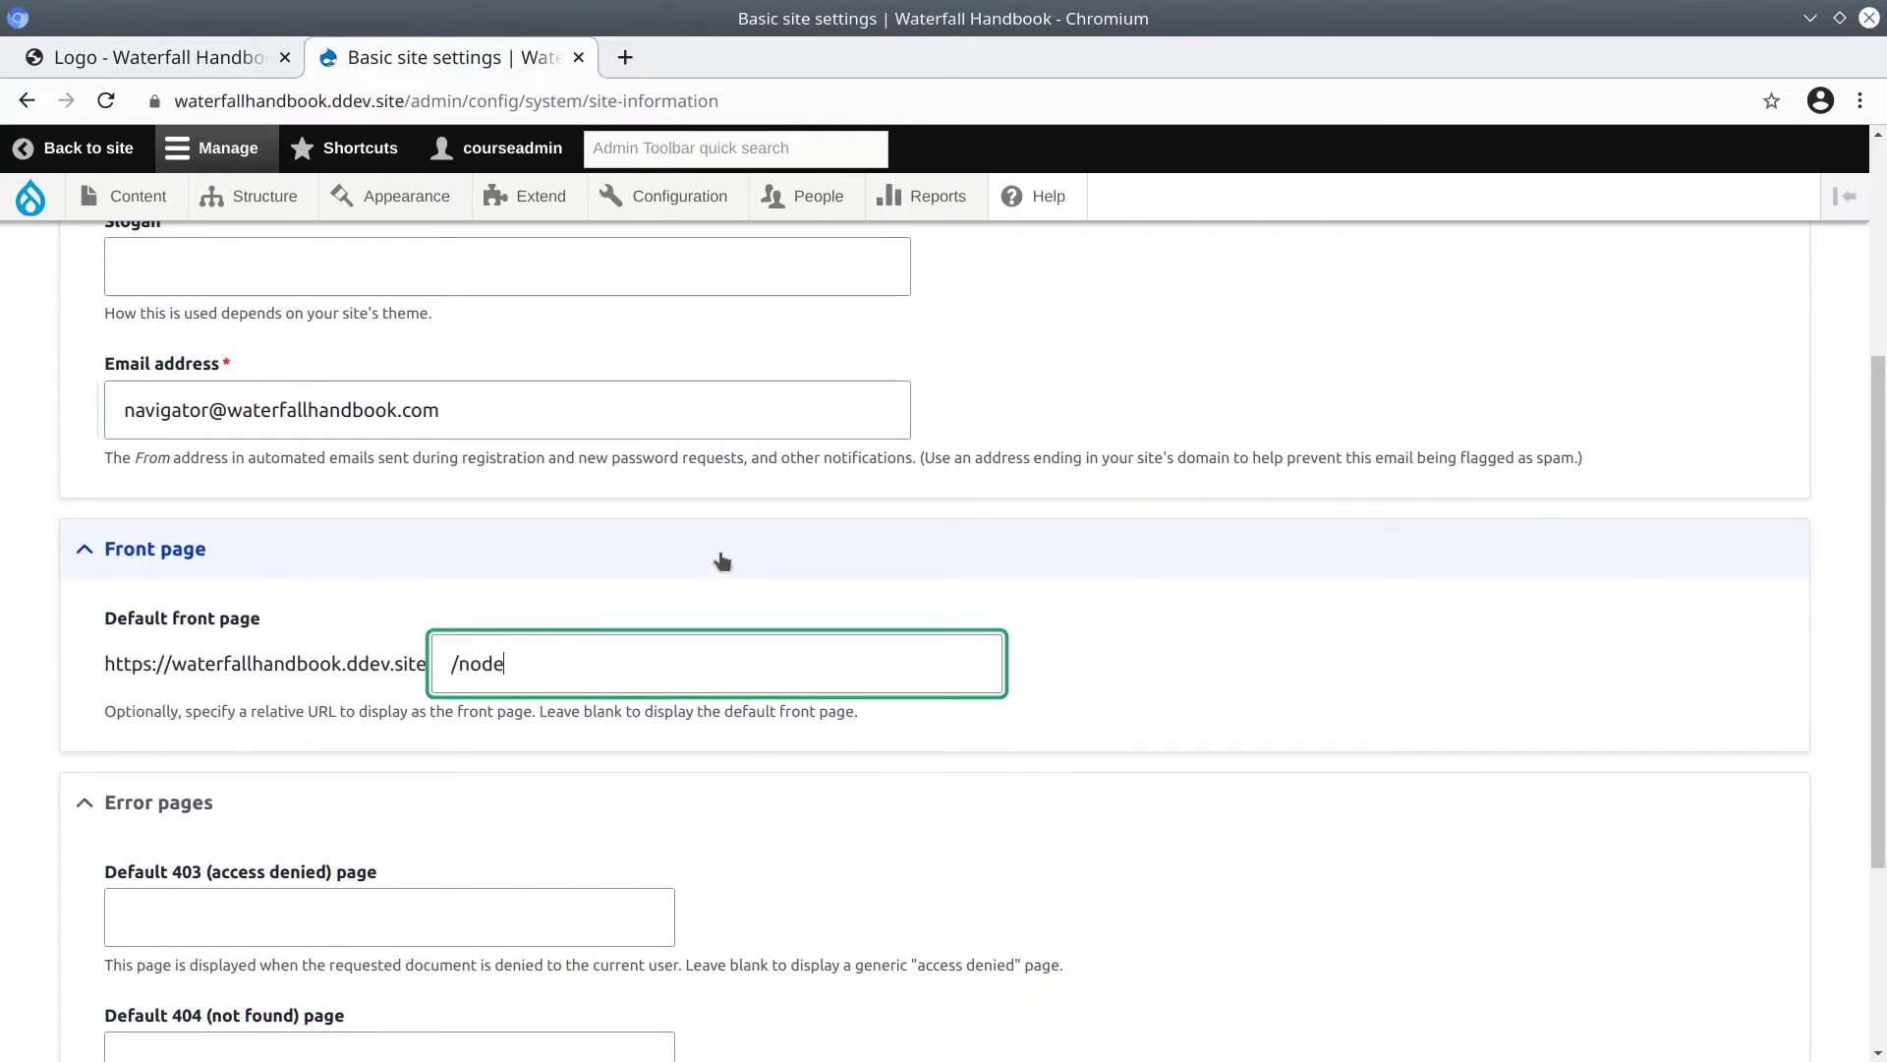
pyautogui.scroll(-1, 723, 561)
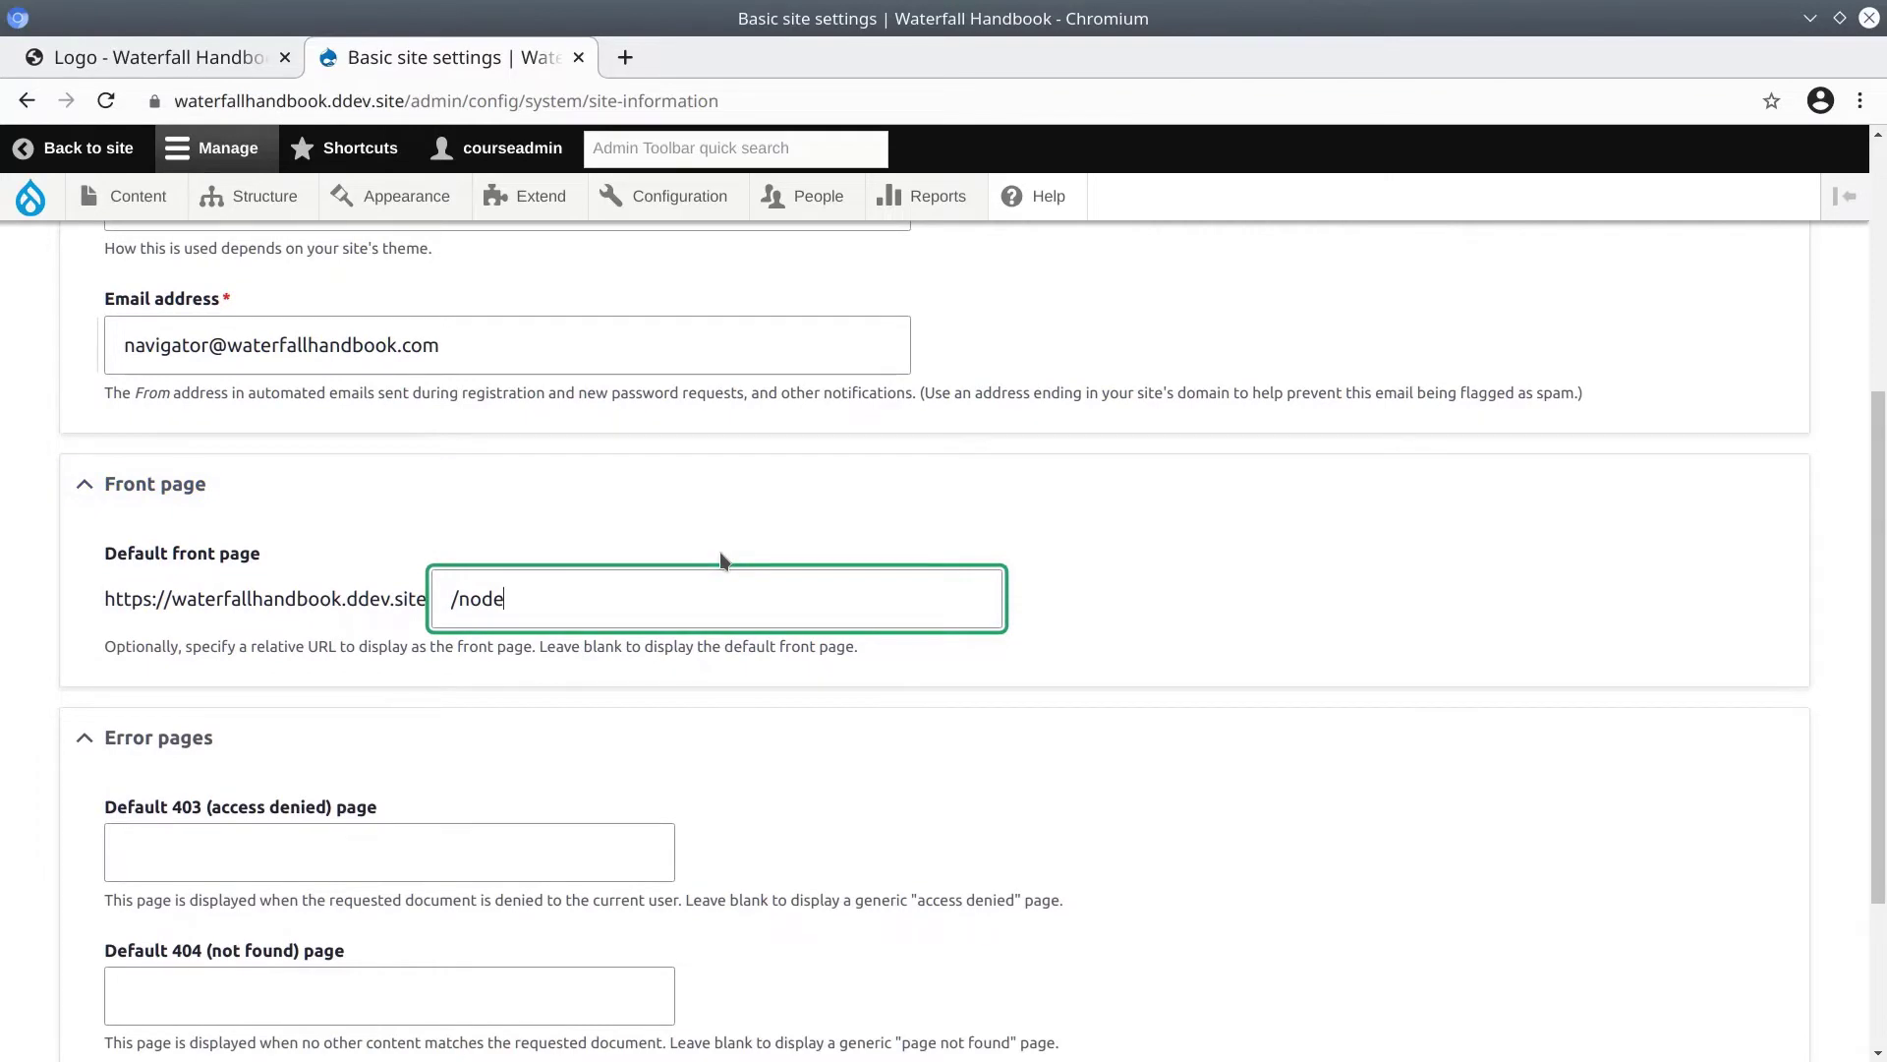
pyautogui.scroll(-1, 649, 560)
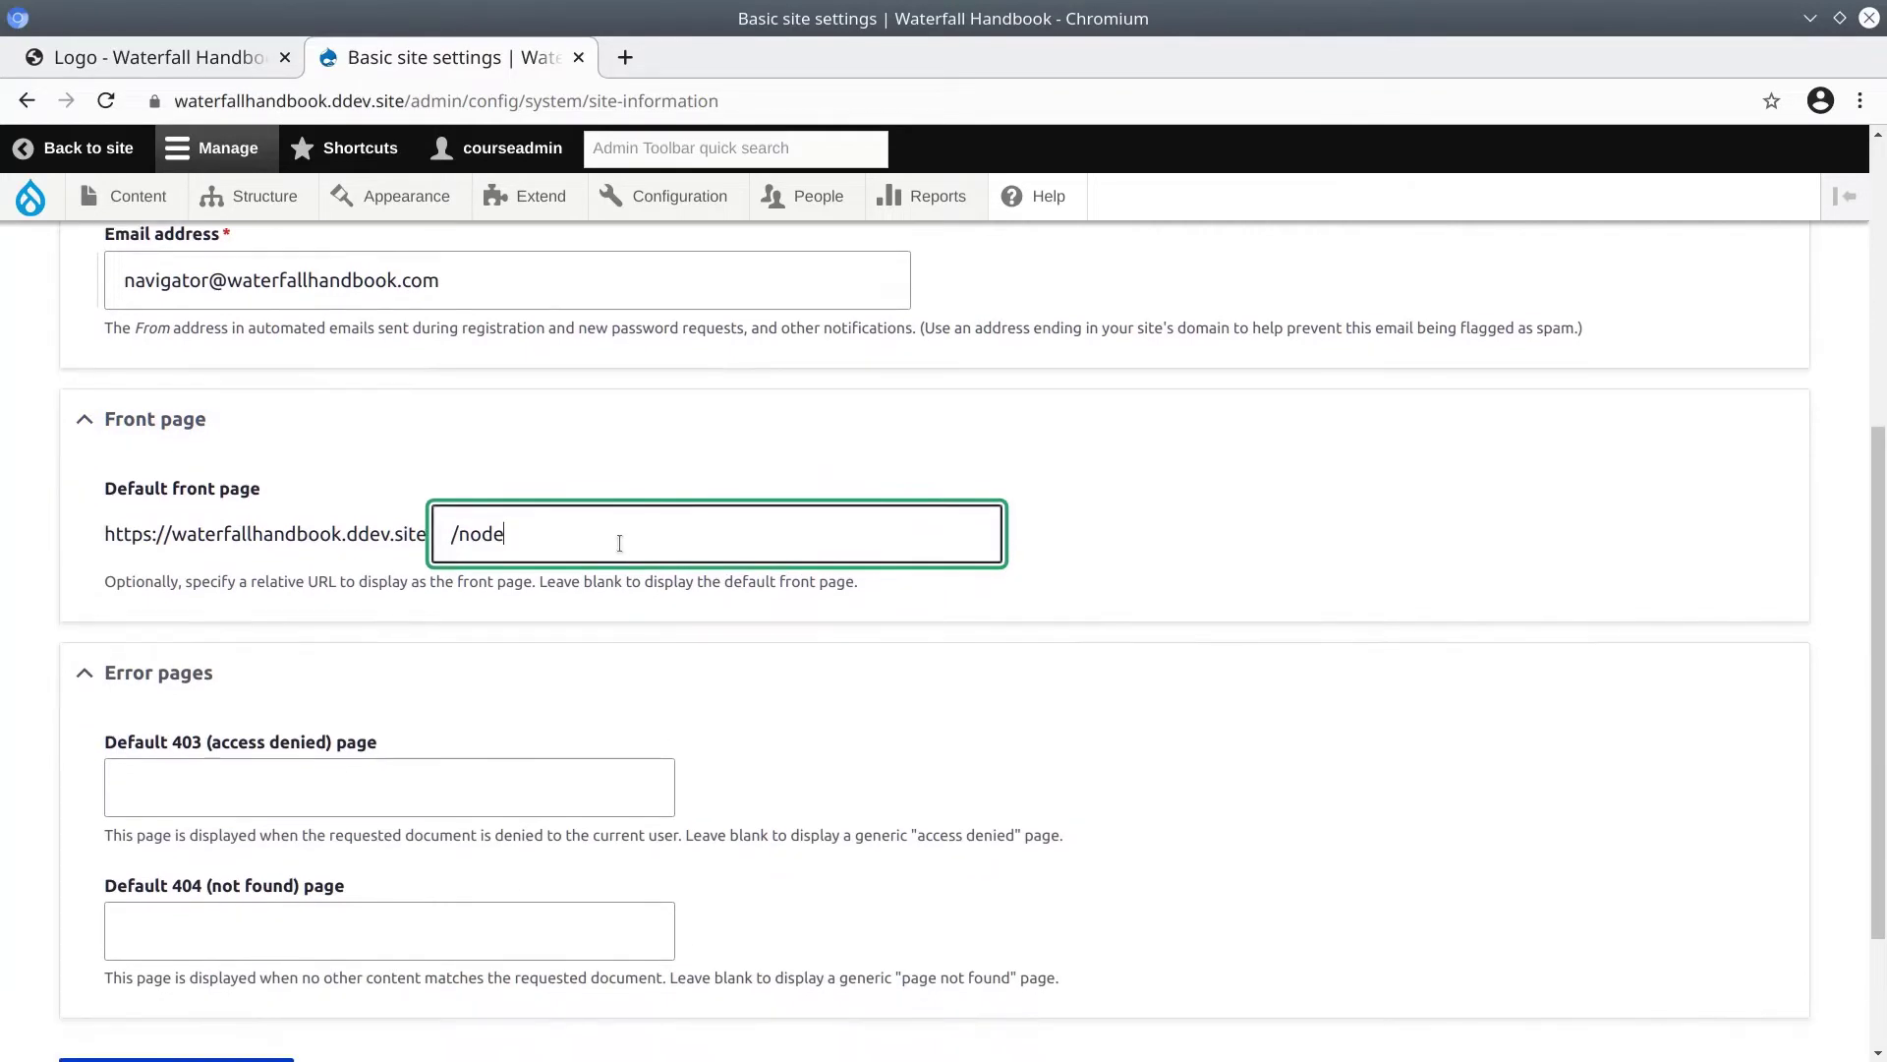
pyautogui.scroll(8, 617, 536)
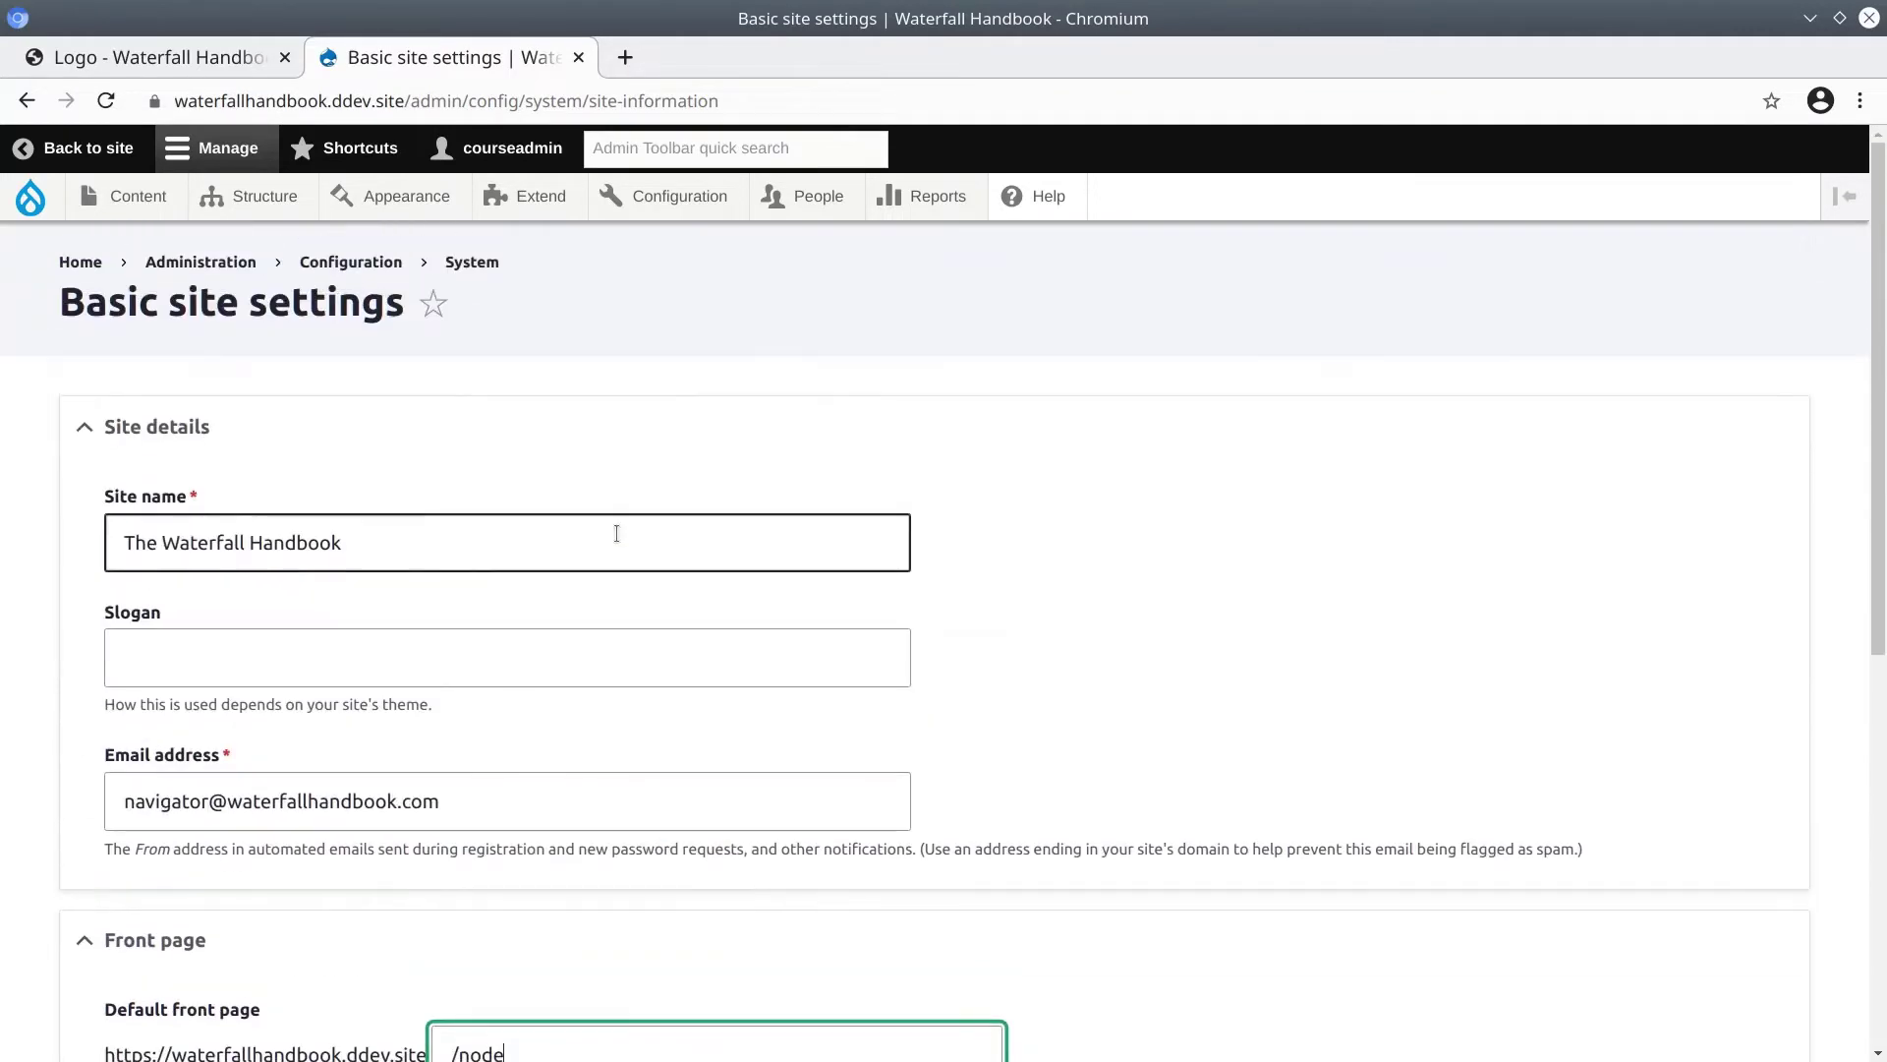
# Open the site's home page from the Home breadcrumb in a new tab.
pyautogui.rightClick(87, 260)
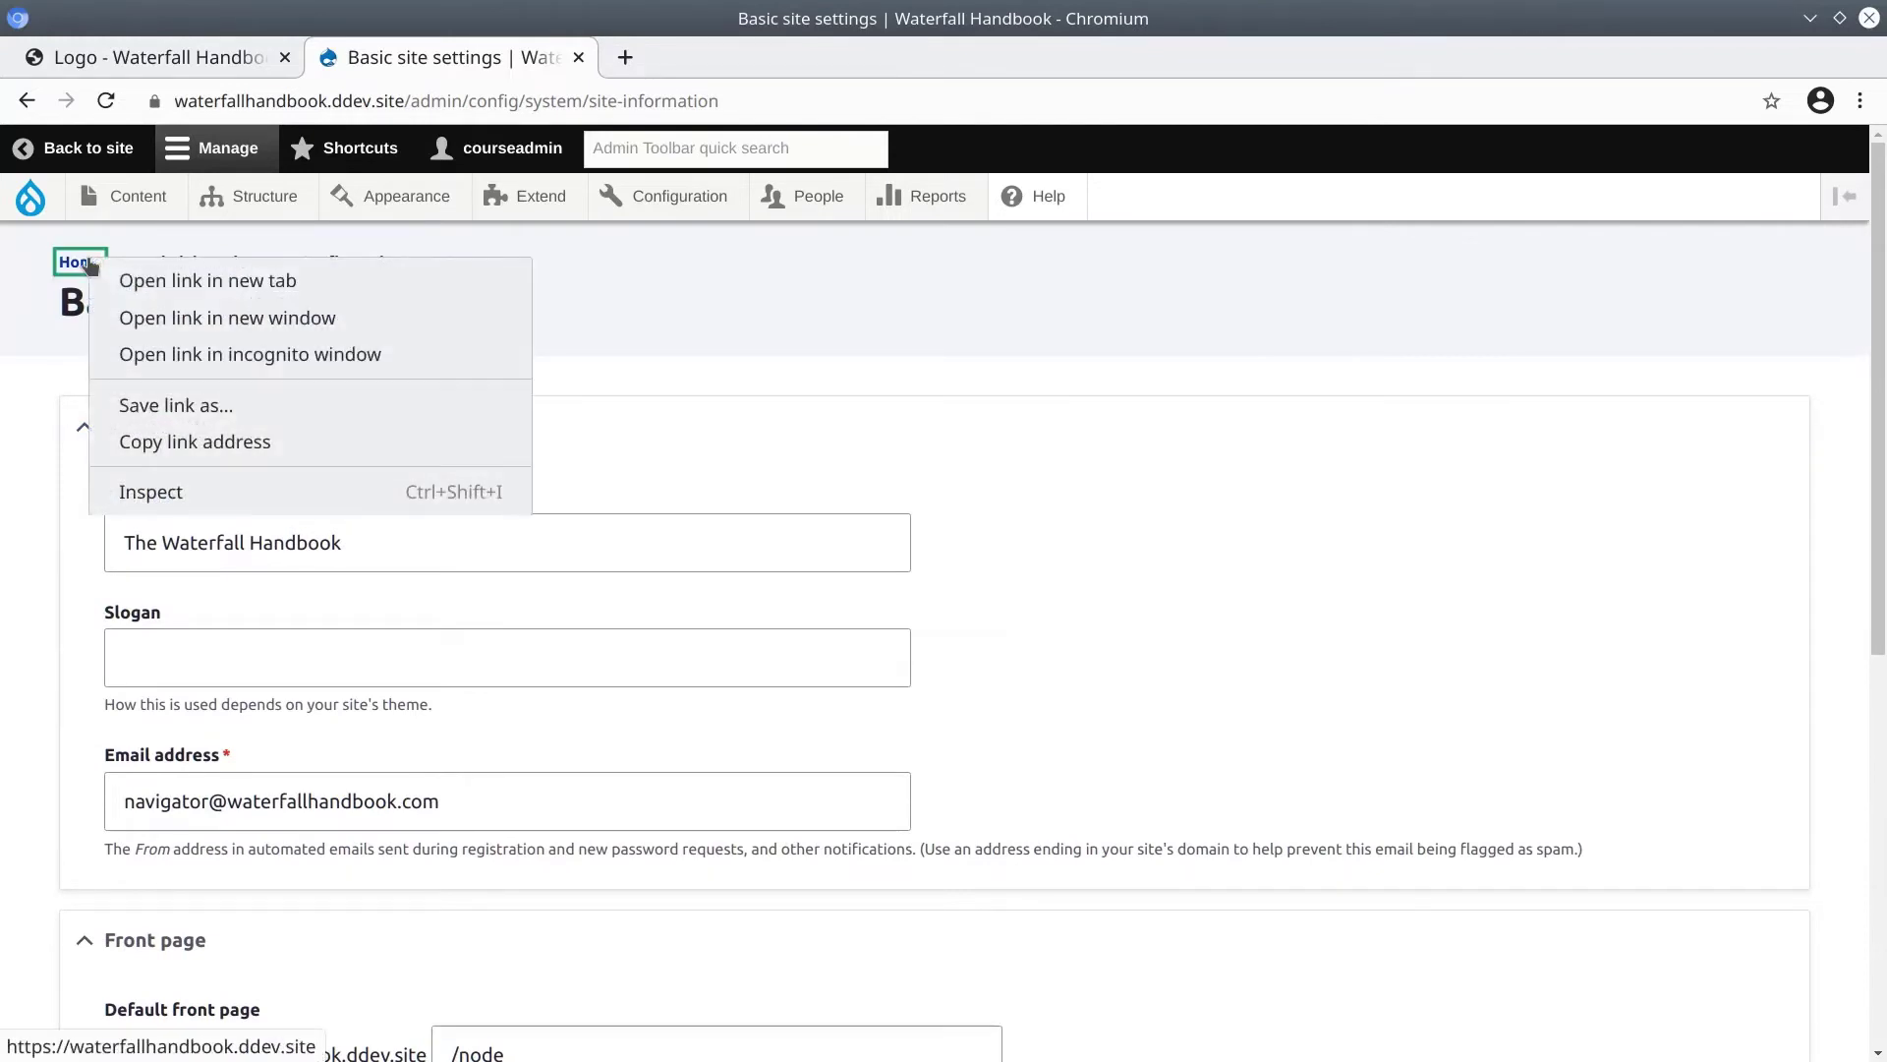
pyautogui.click(144, 281)
pyautogui.click(681, 62)
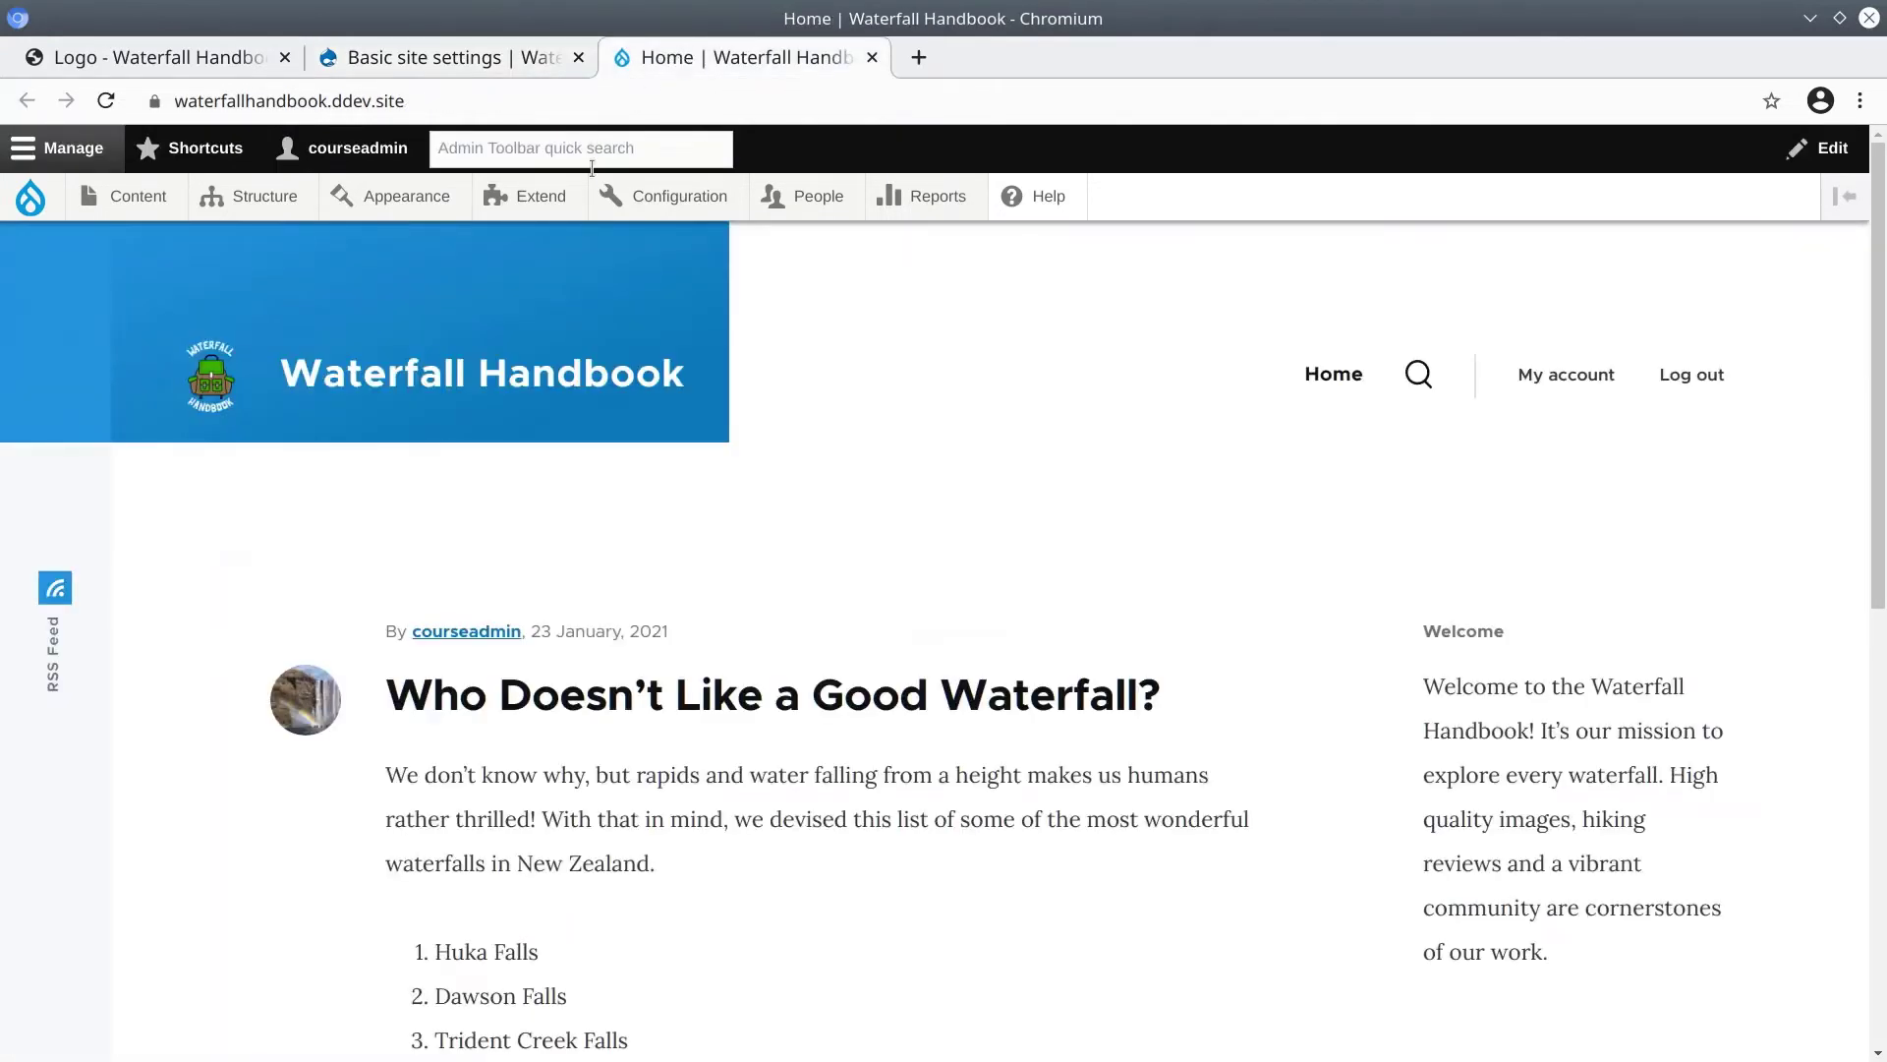
# Open the 'Who Doesn't Like a Good Waterfall?' article in another new tab.
pyautogui.scroll(-3, 643, 622)
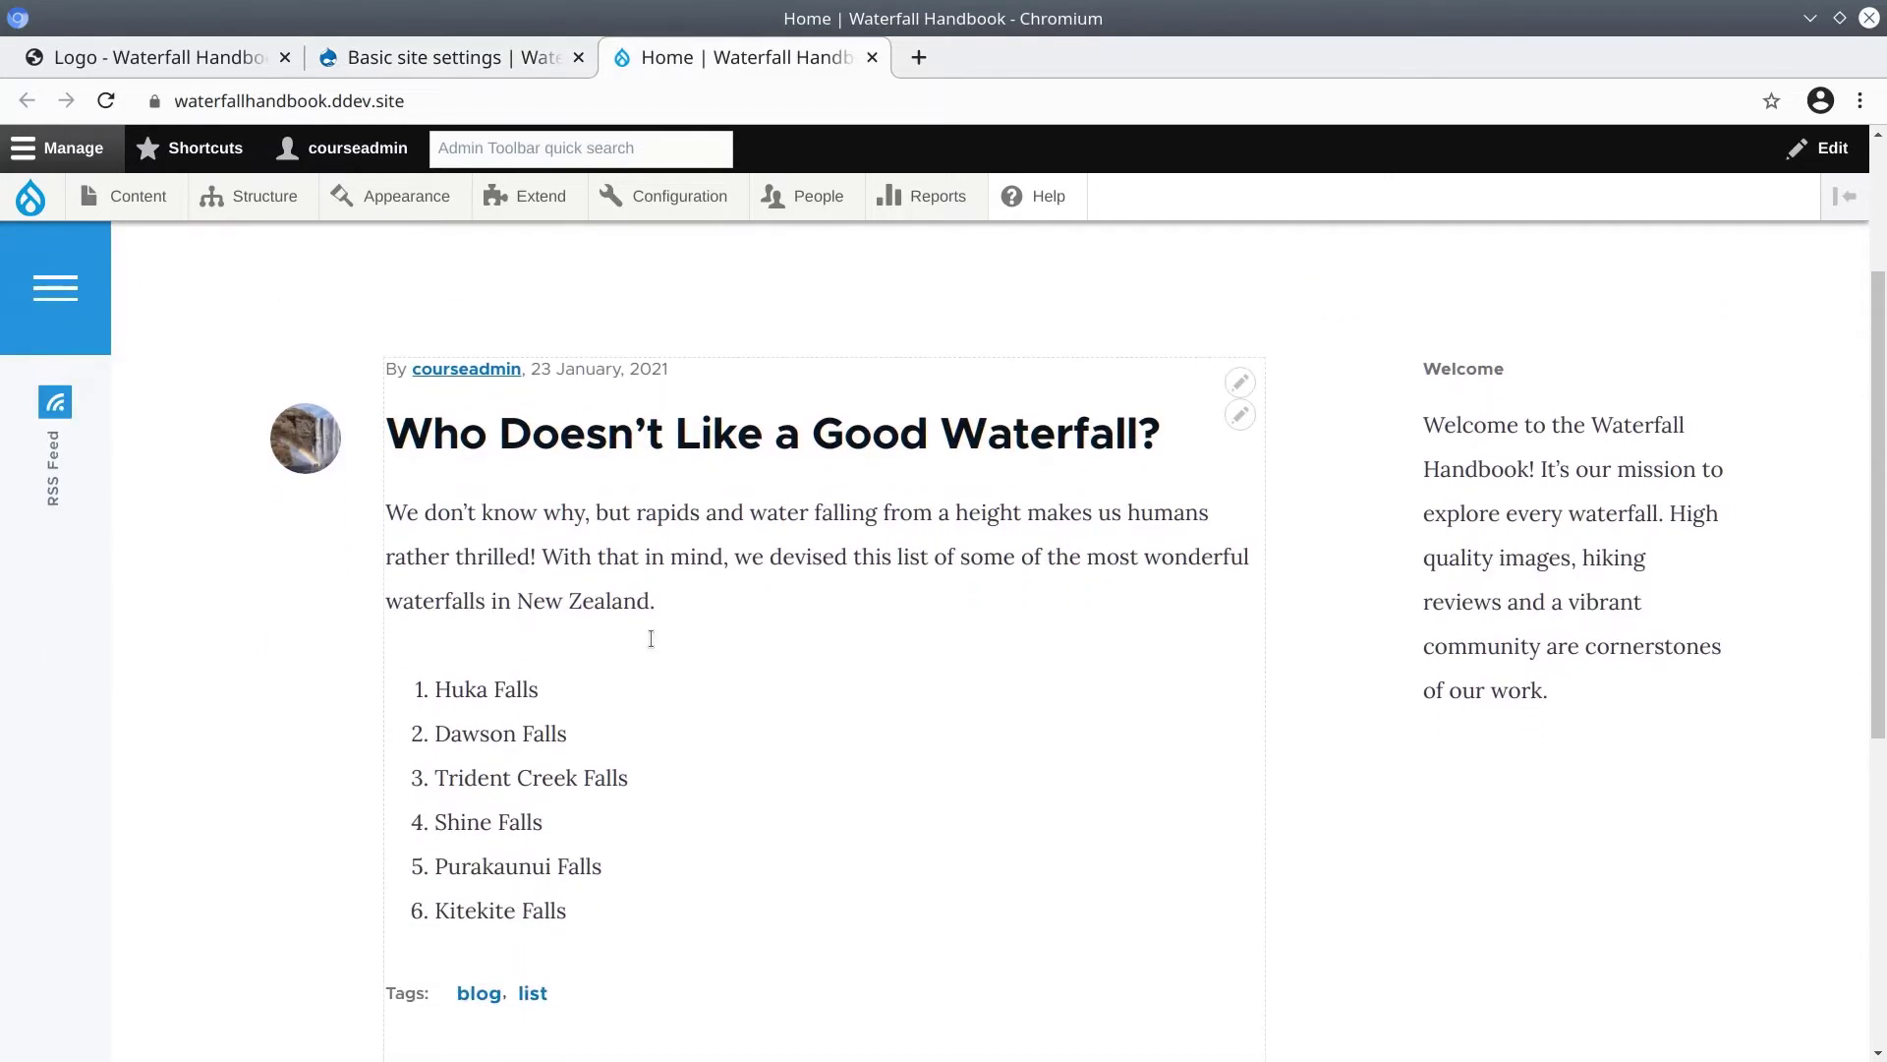
pyautogui.scroll(3, 651, 639)
pyautogui.rightClick(679, 700)
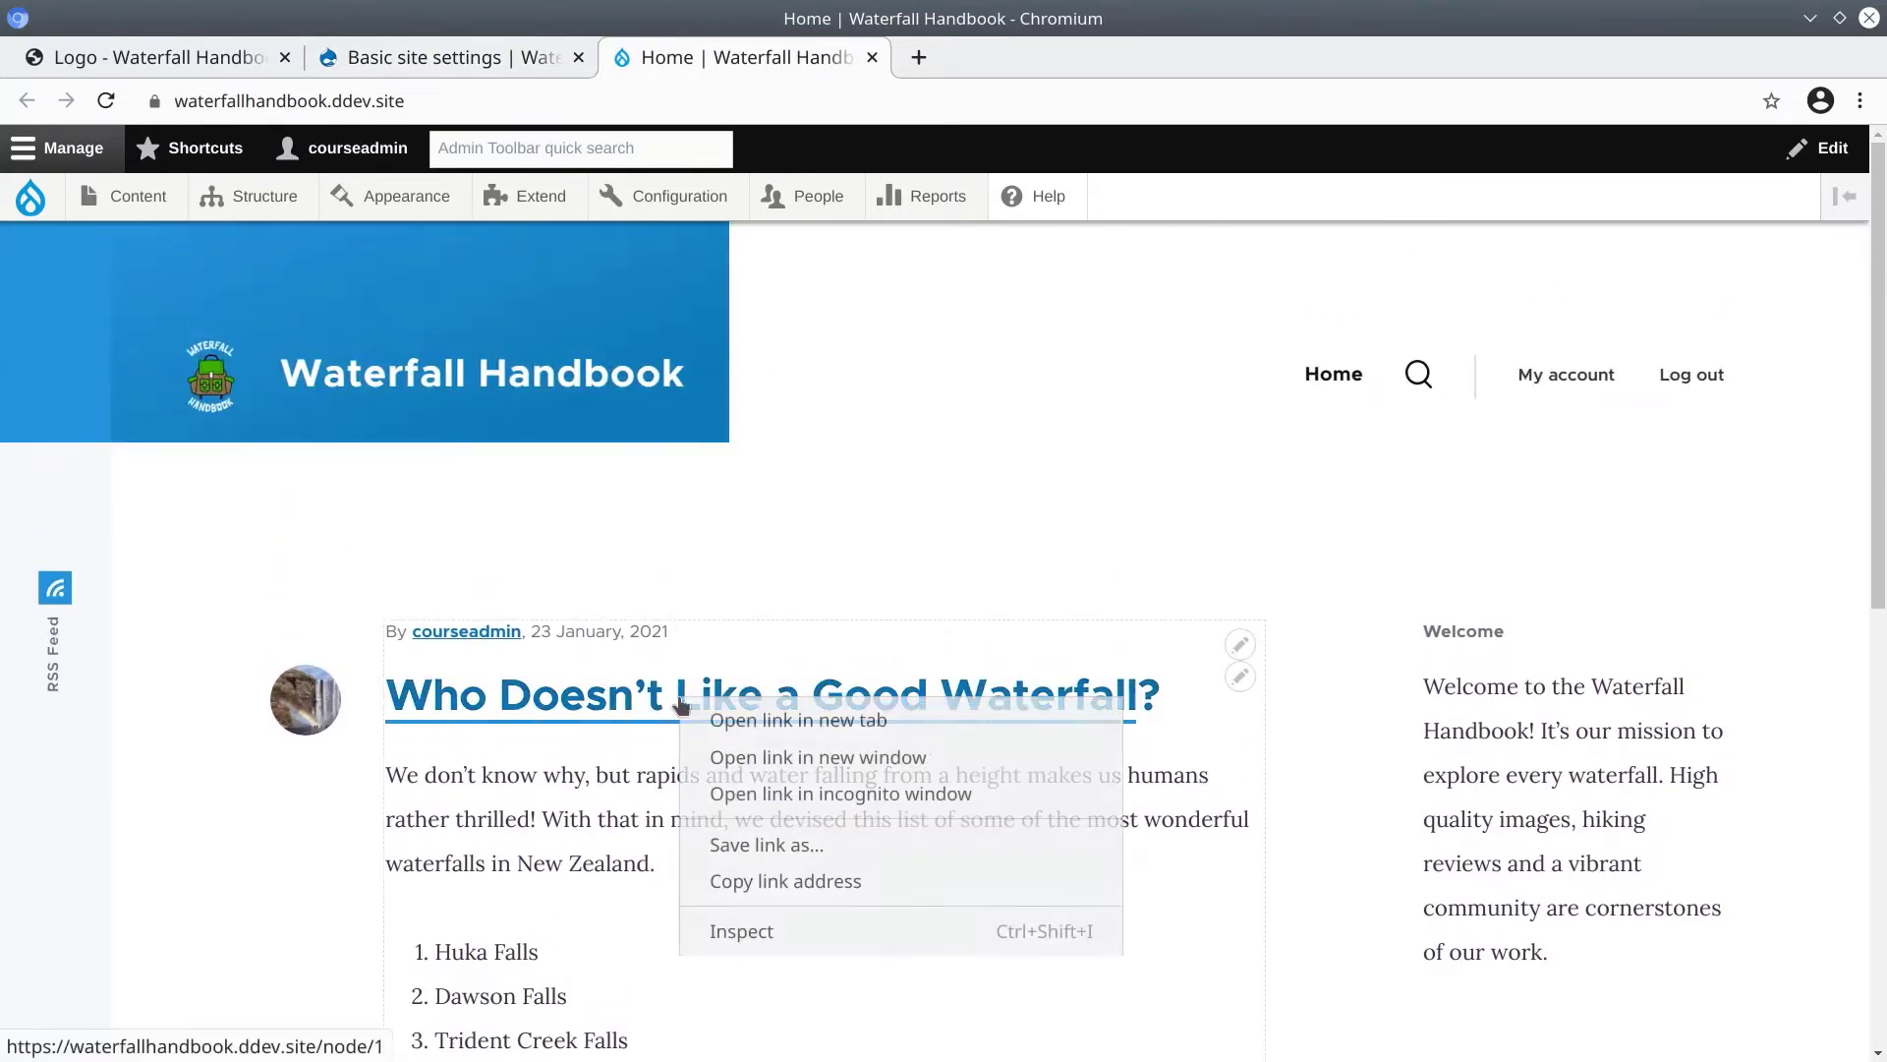
pyautogui.click(741, 723)
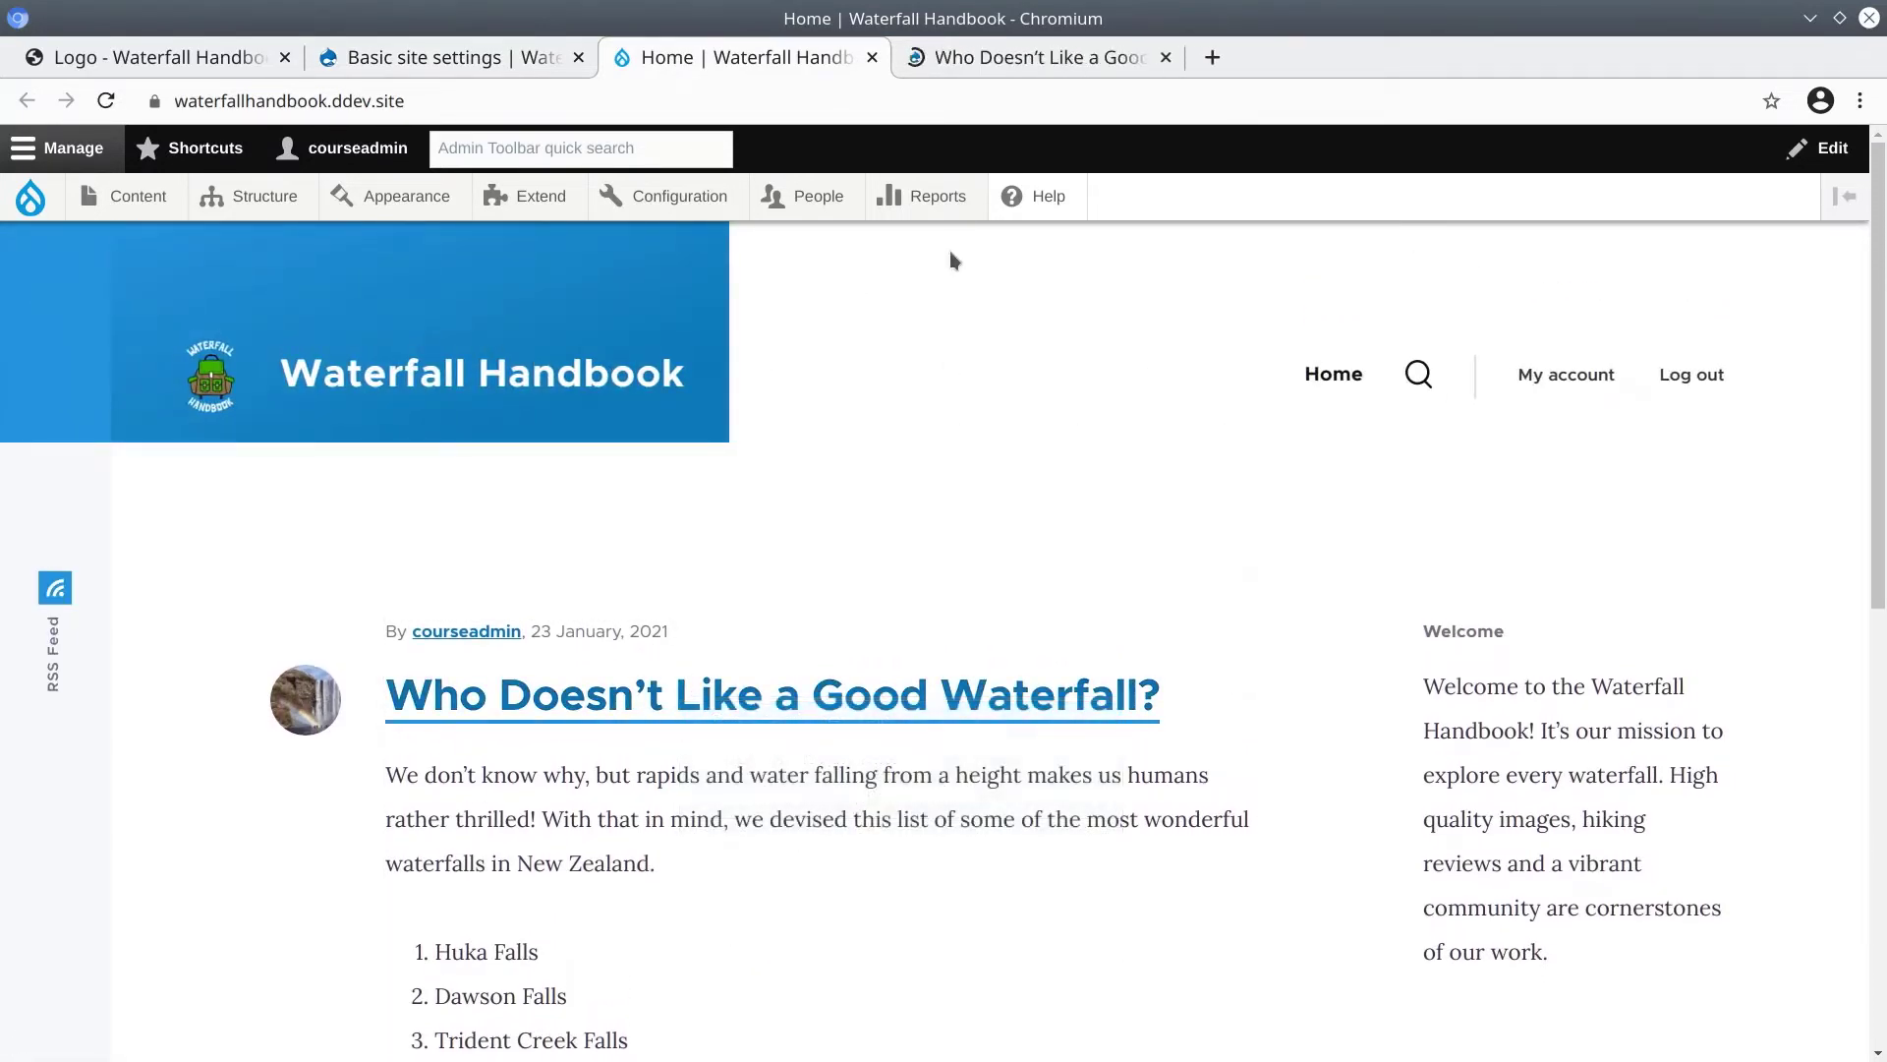
# Copy the article's /node/1 path from its web address.
pyautogui.click(980, 61)
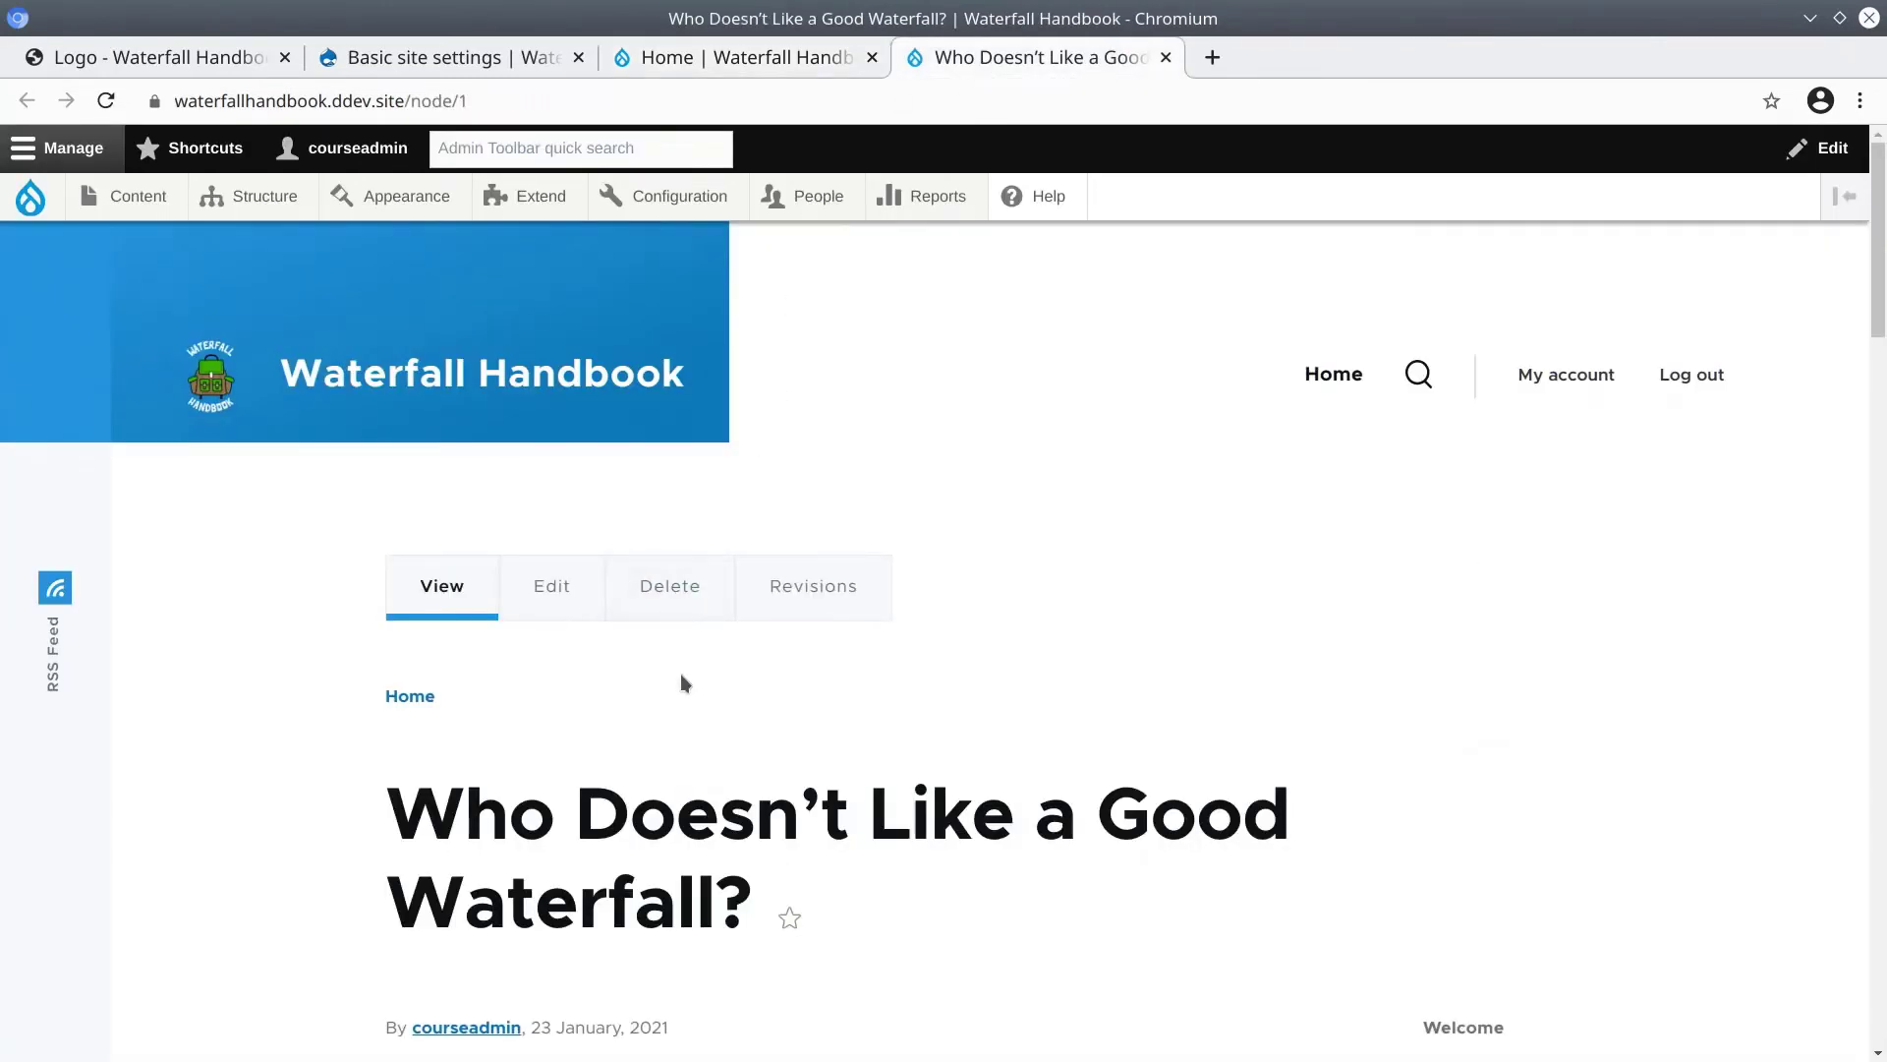
pyautogui.scroll(-1, 692, 678)
pyautogui.scroll(1, 694, 686)
pyautogui.click(476, 100)
pyautogui.press('End')
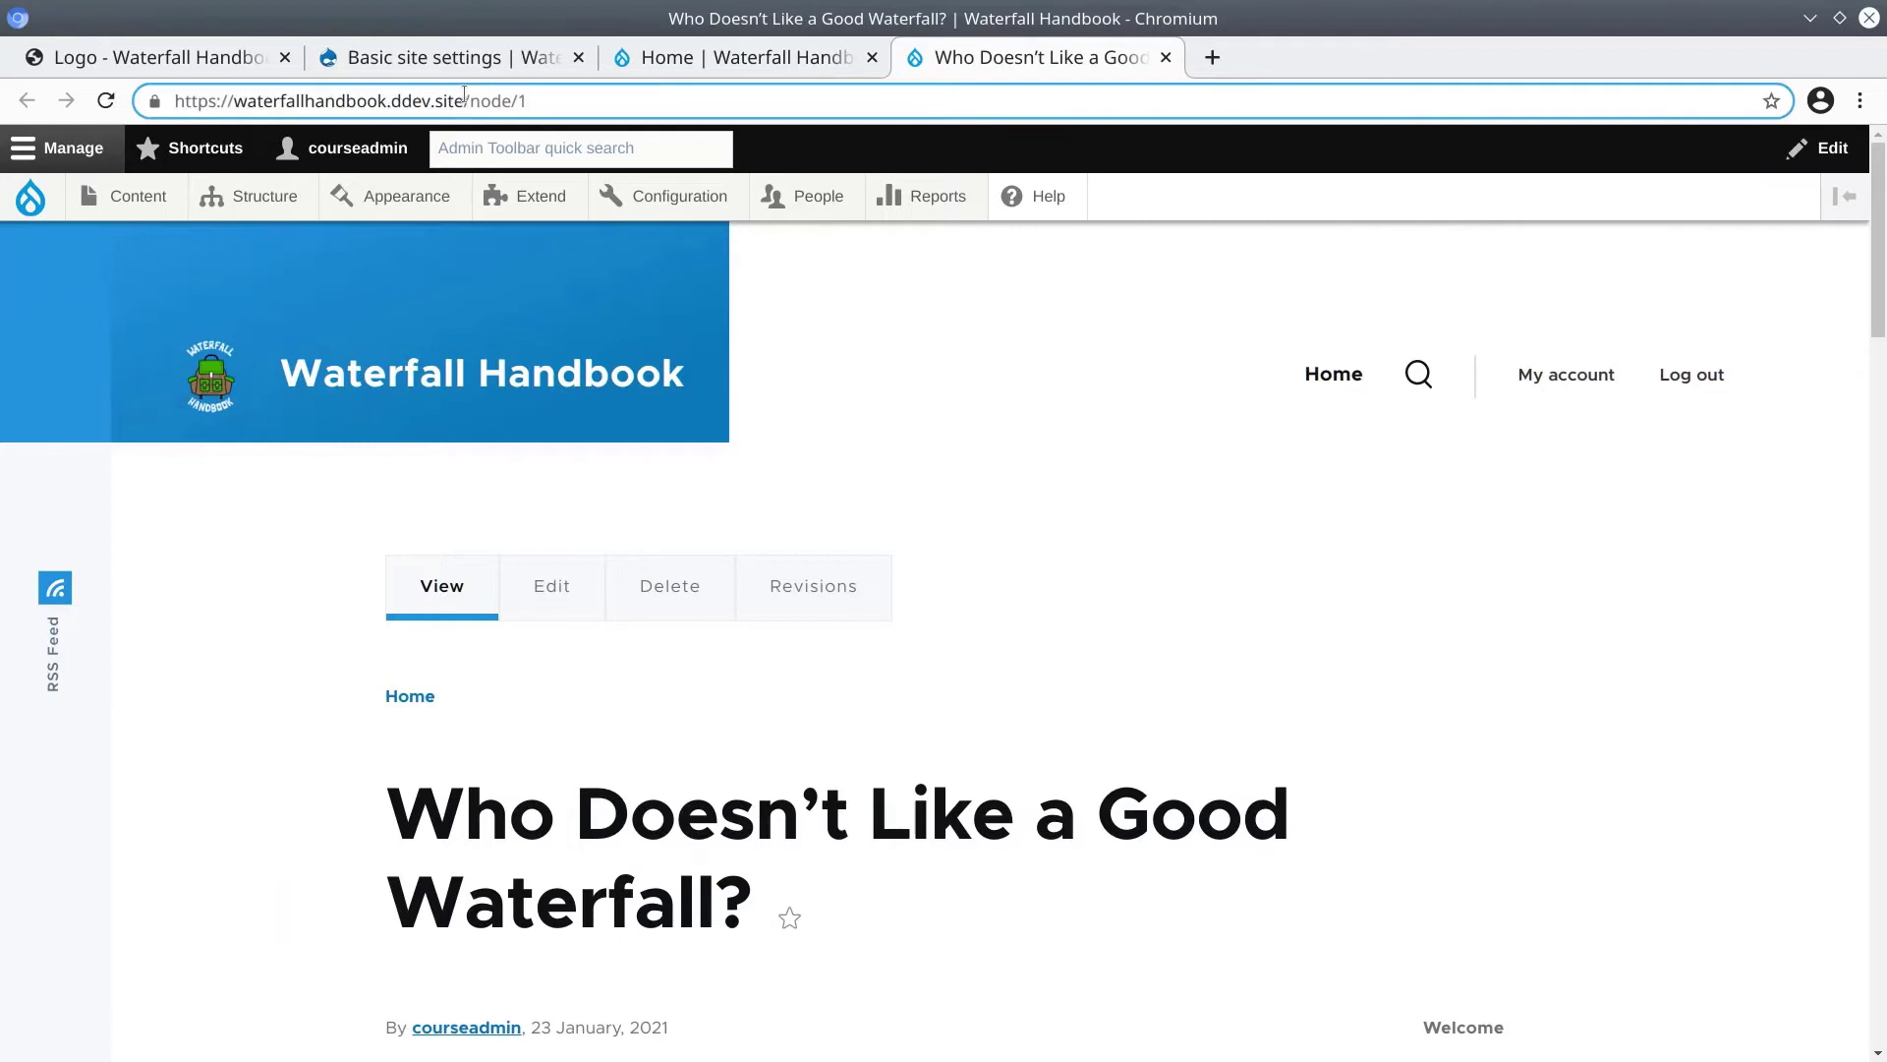
pyautogui.moveTo(464, 100); pyautogui.dragTo(546, 102)
pyautogui.rightClick(518, 106)
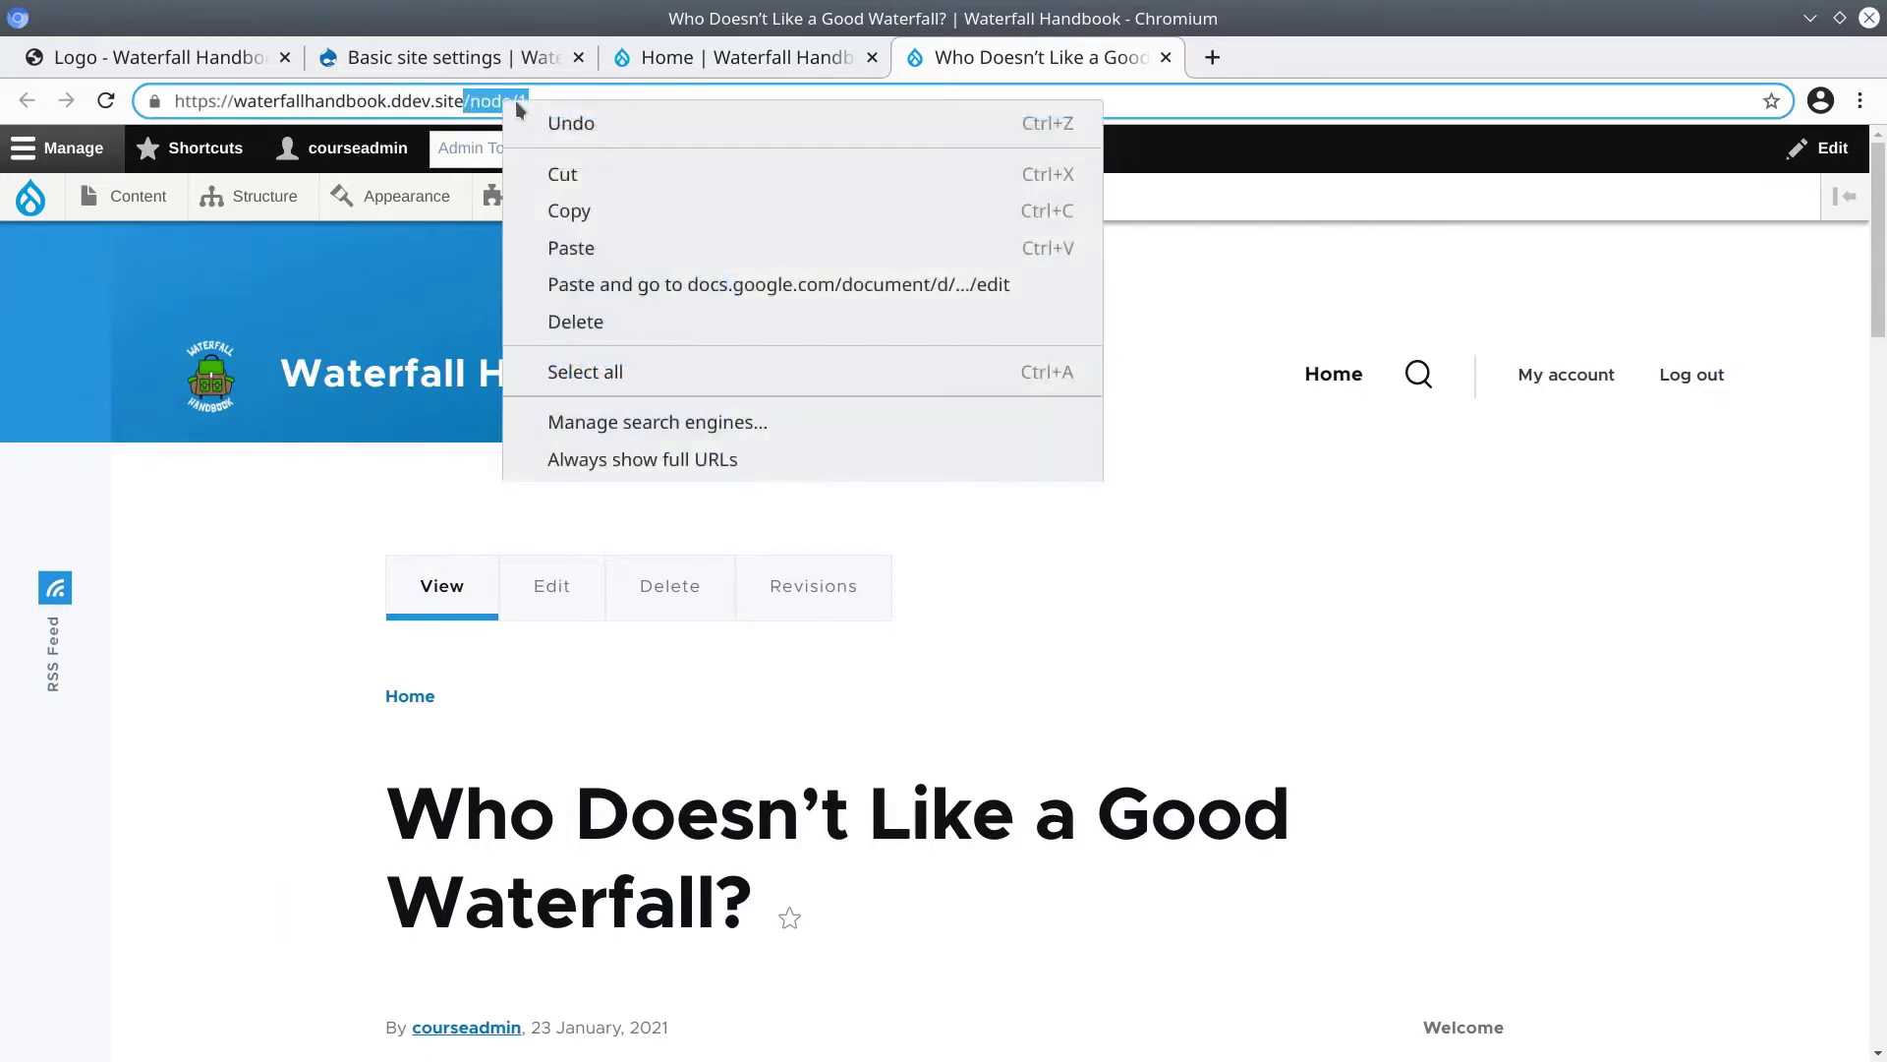
pyautogui.click(569, 210)
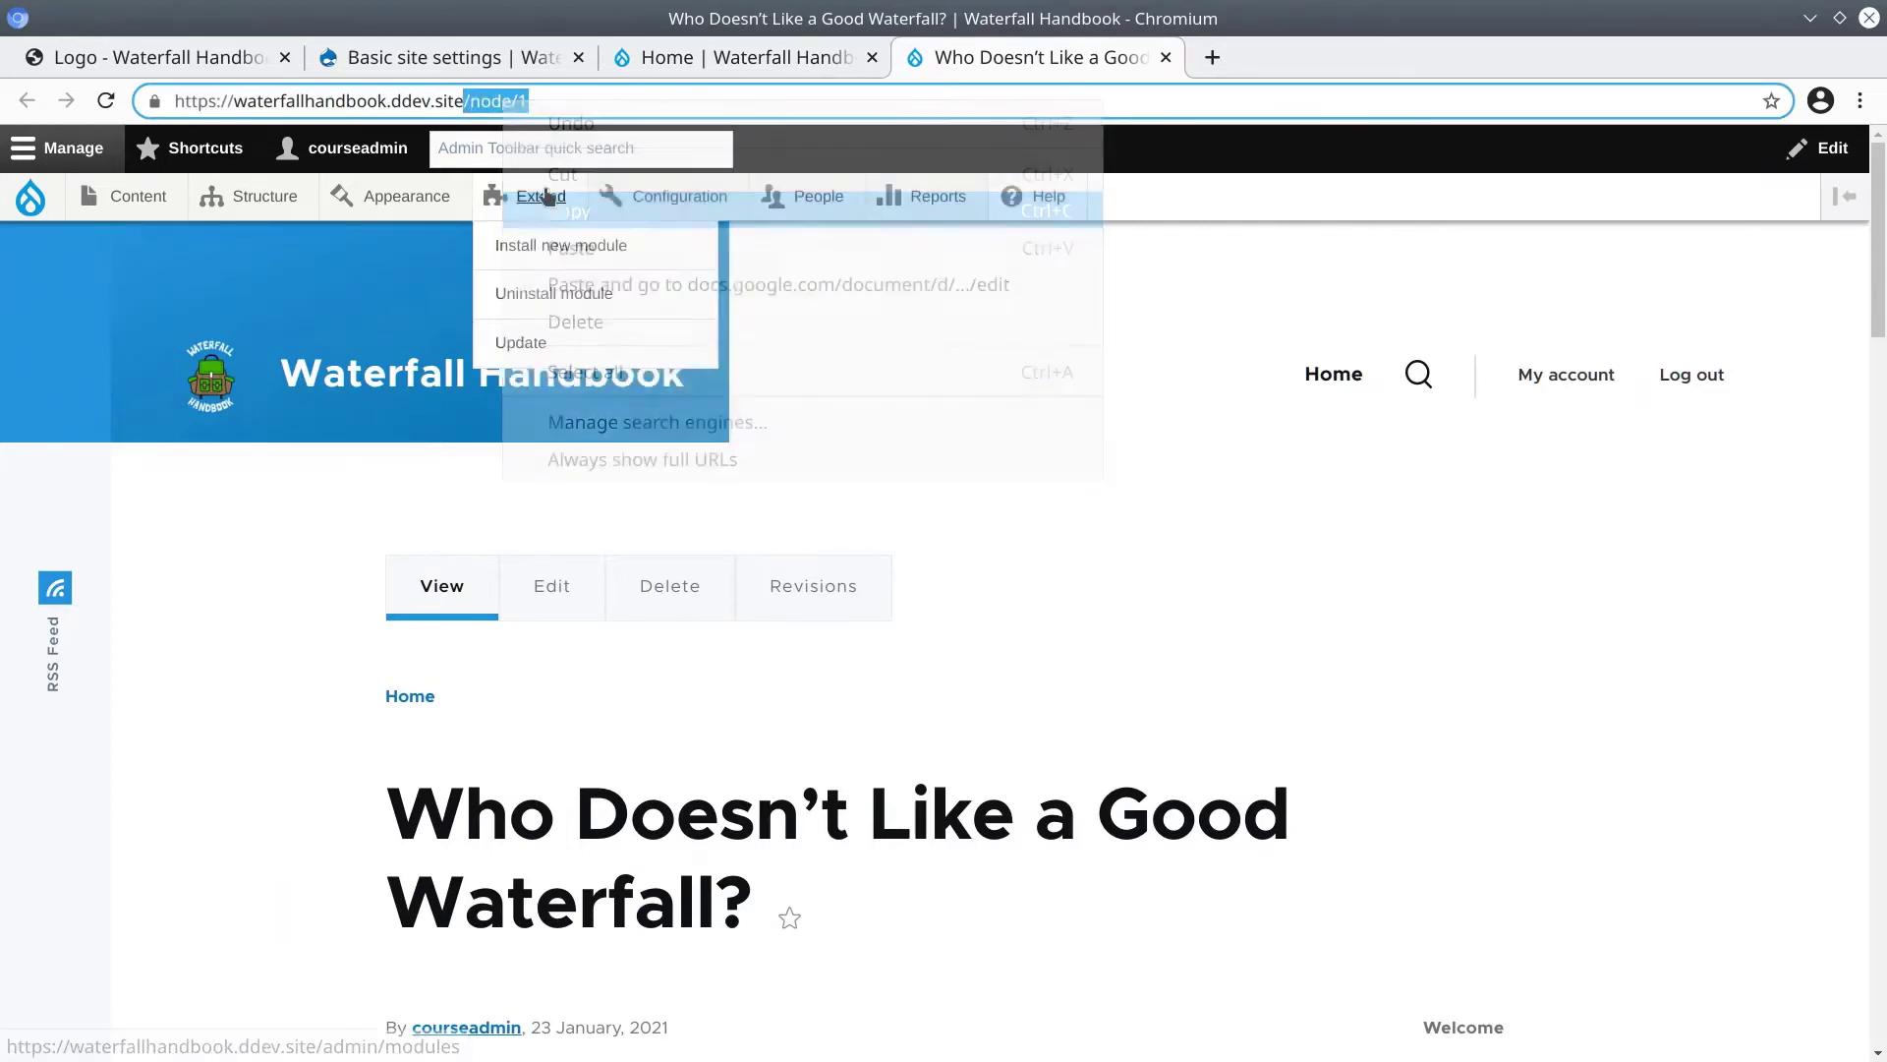
# Replace the Default front page path /node with /node/1 in Basic site settings.
pyautogui.click(797, 65)
pyautogui.click(448, 57)
pyautogui.scroll(-1, 403, 582)
pyautogui.click(413, 606)
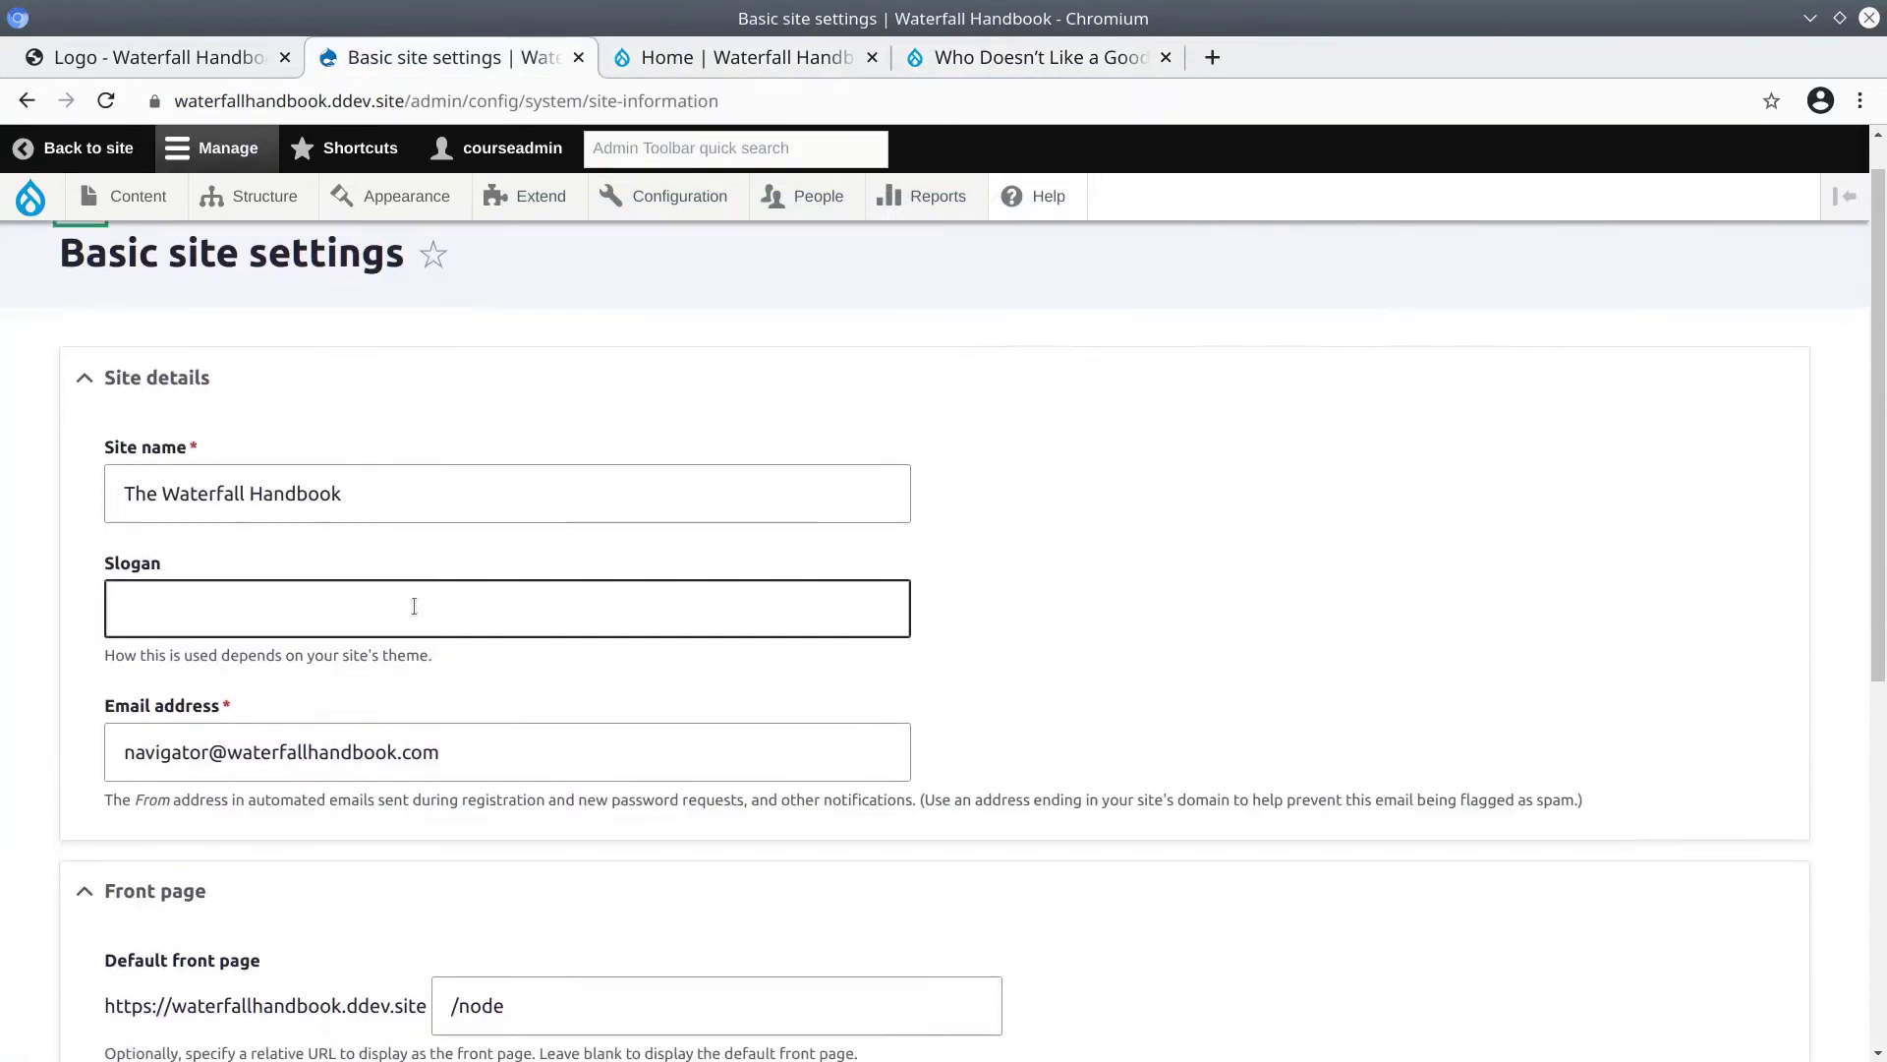
pyautogui.scroll(-3, 414, 605)
pyautogui.click(475, 801)
pyautogui.moveTo(447, 794); pyautogui.dragTo(573, 788)
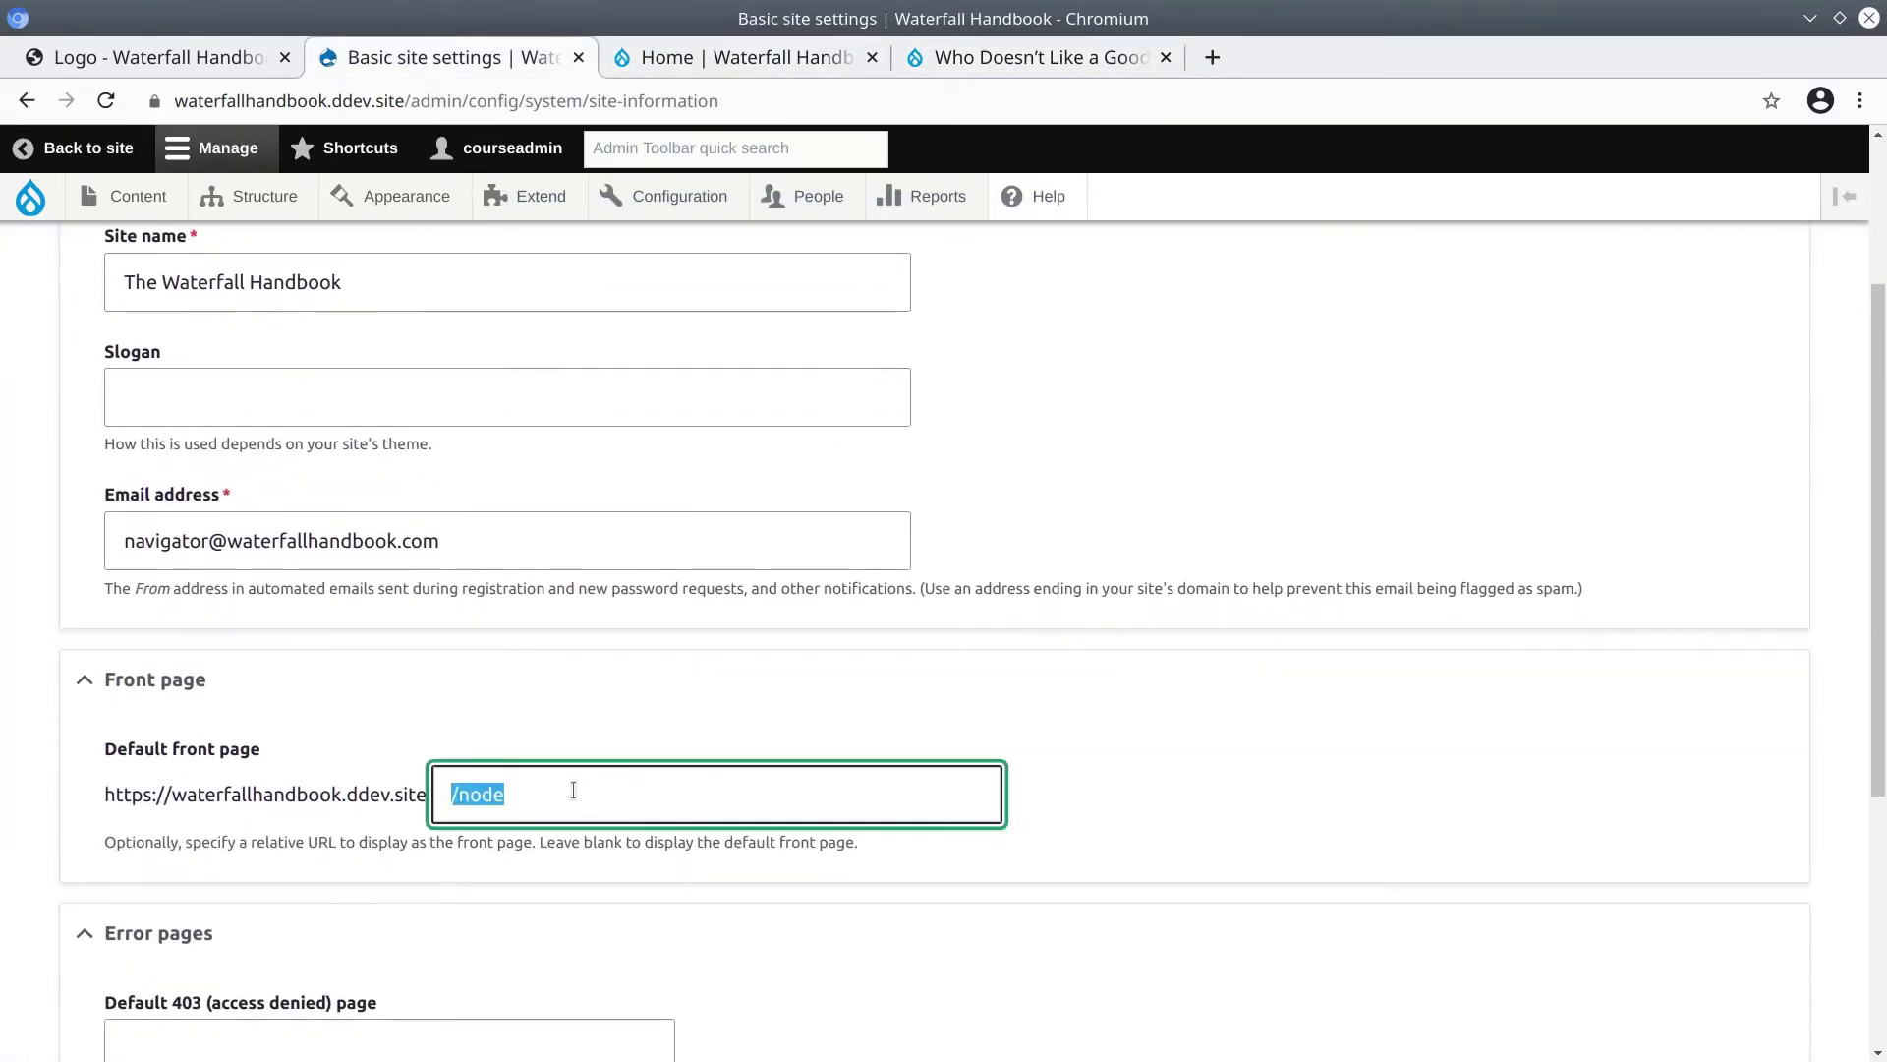
pyautogui.write('/node/1')
pyautogui.scroll(-5, 587, 780)
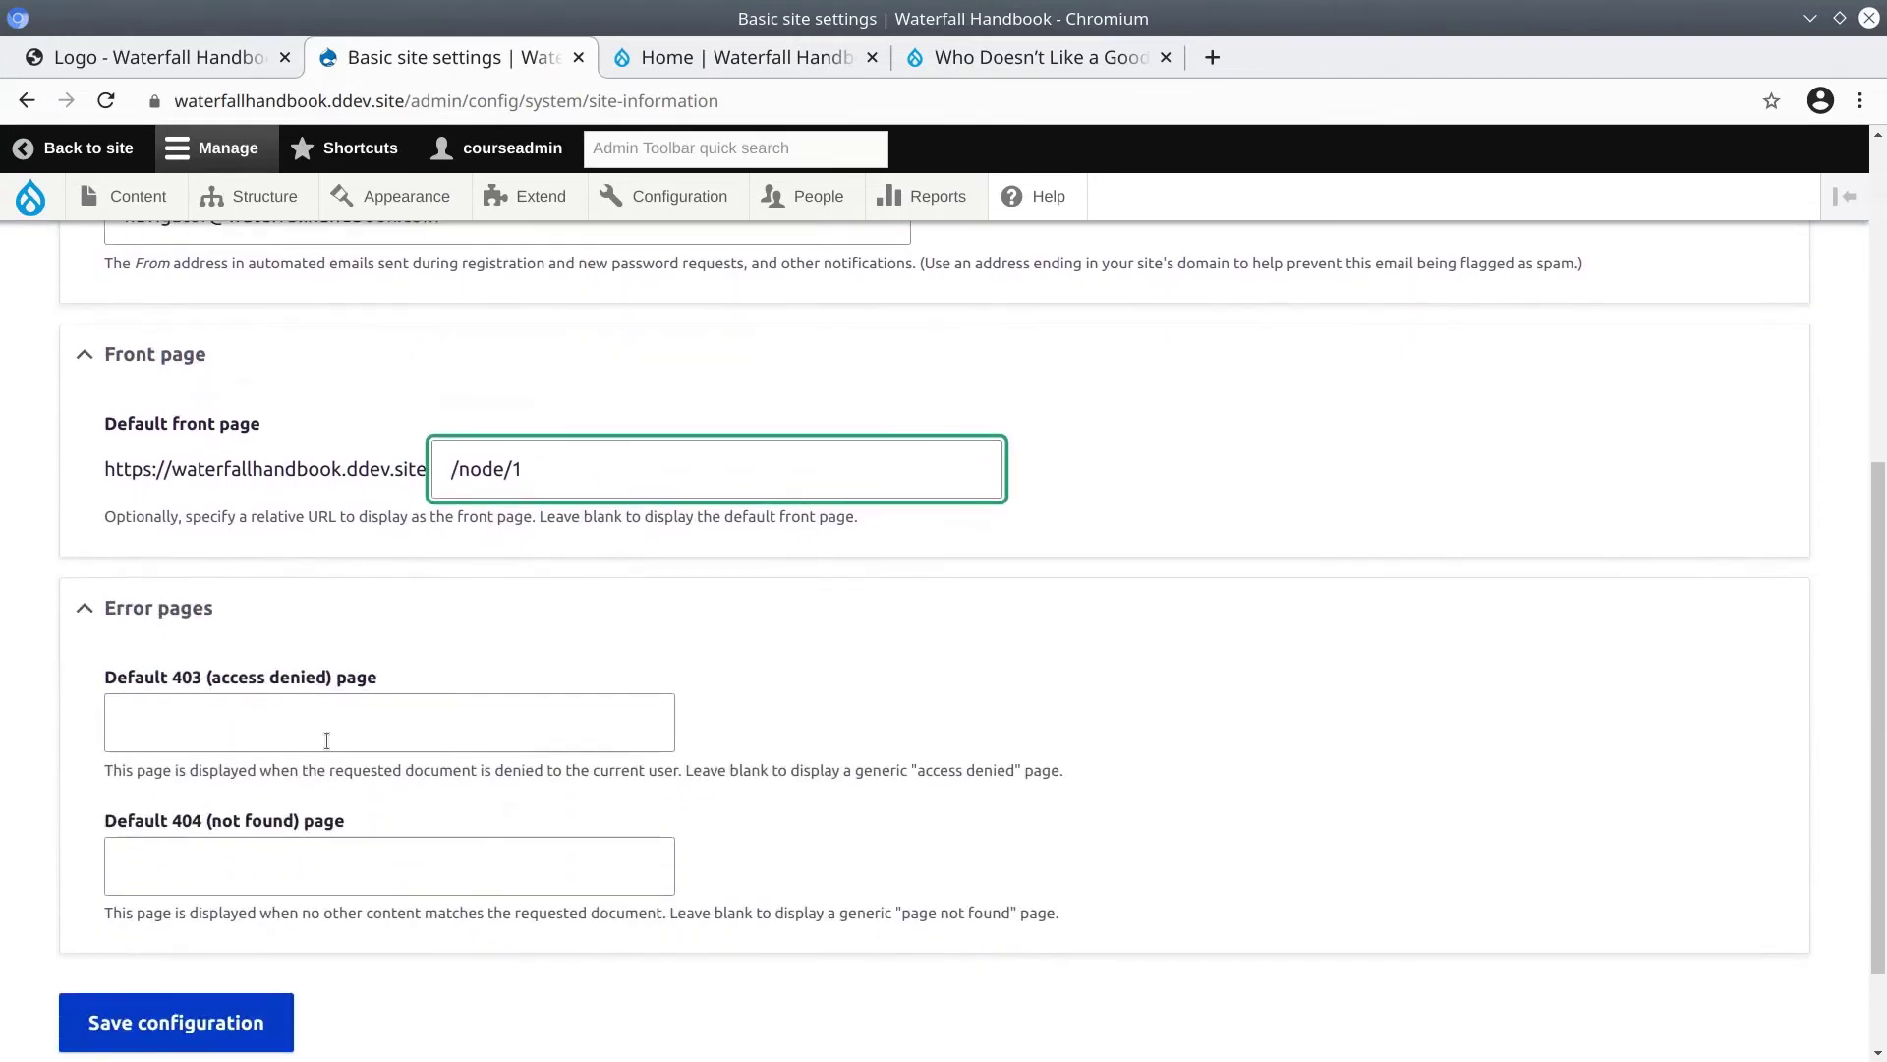
pyautogui.press('Tab')
pyautogui.click(335, 879)
pyautogui.click(383, 718)
pyautogui.scroll(7, 704, 703)
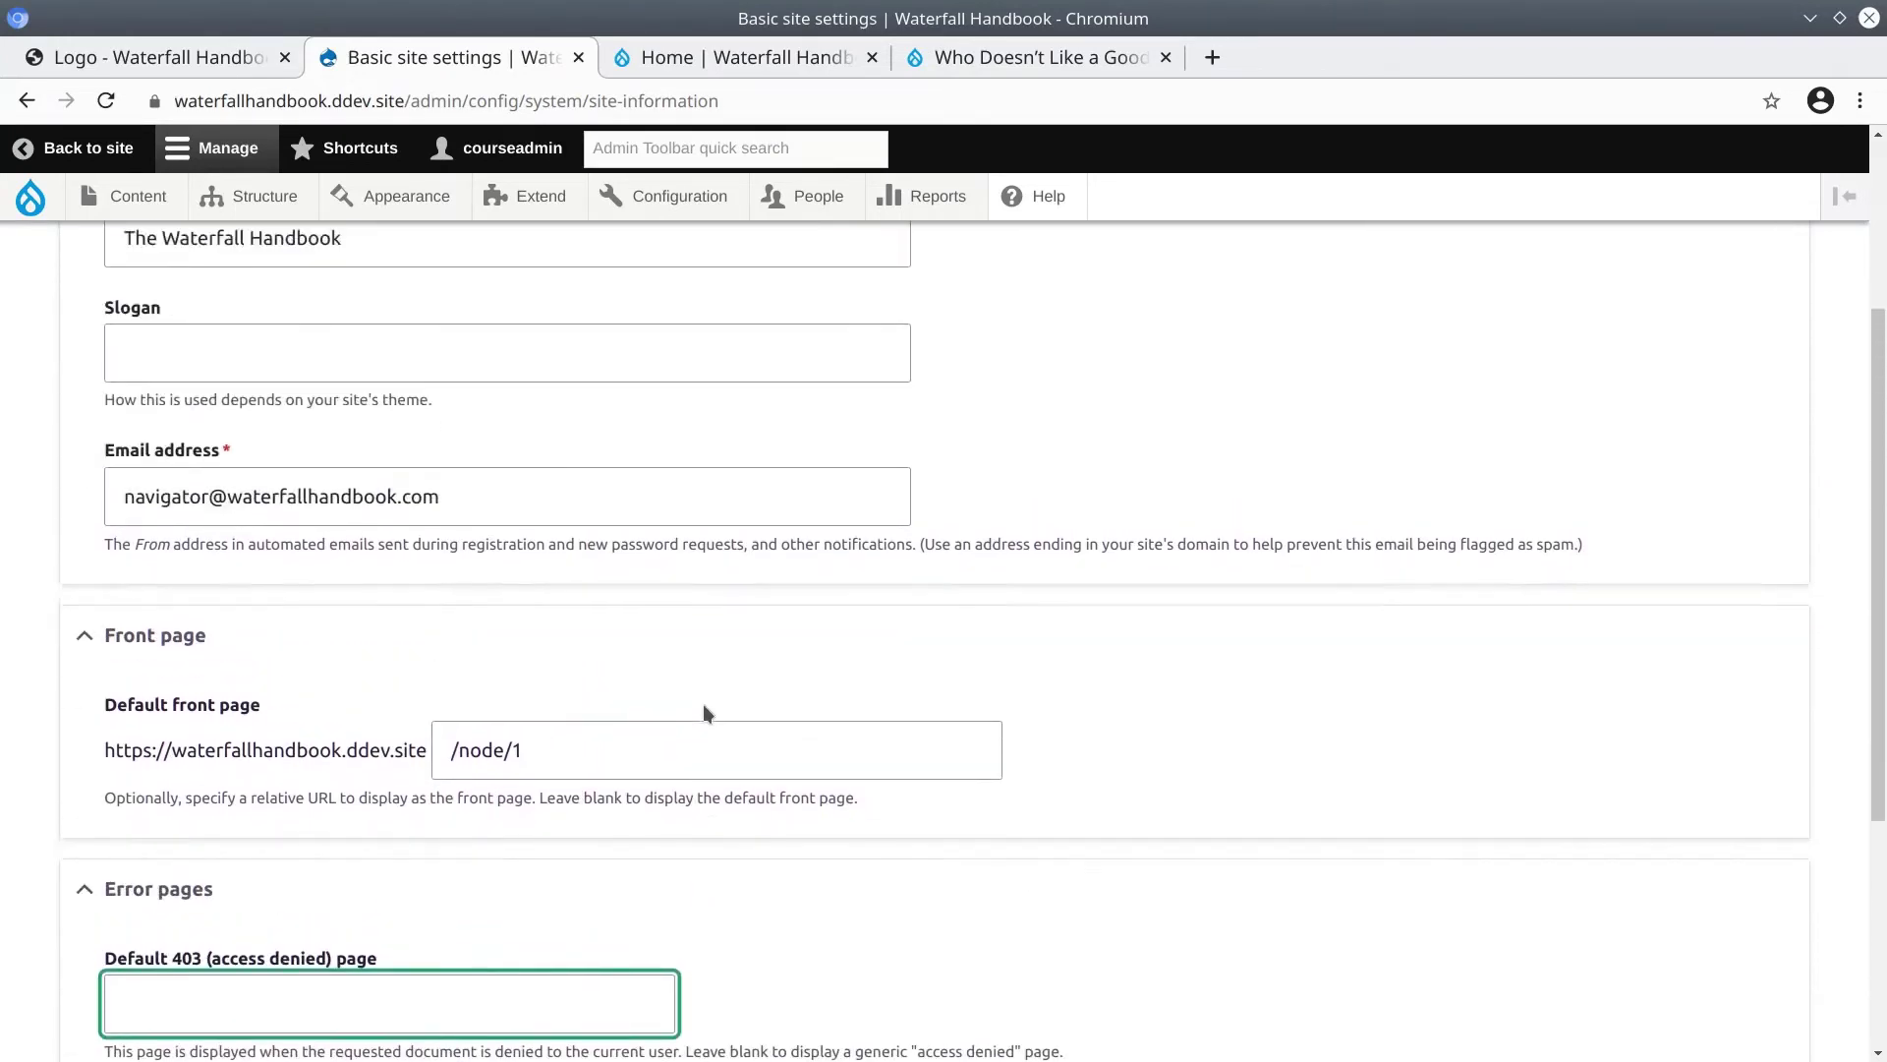
# Check the site name and /node/1 front page, then save the configuration.
pyautogui.tripleClick(312, 464)
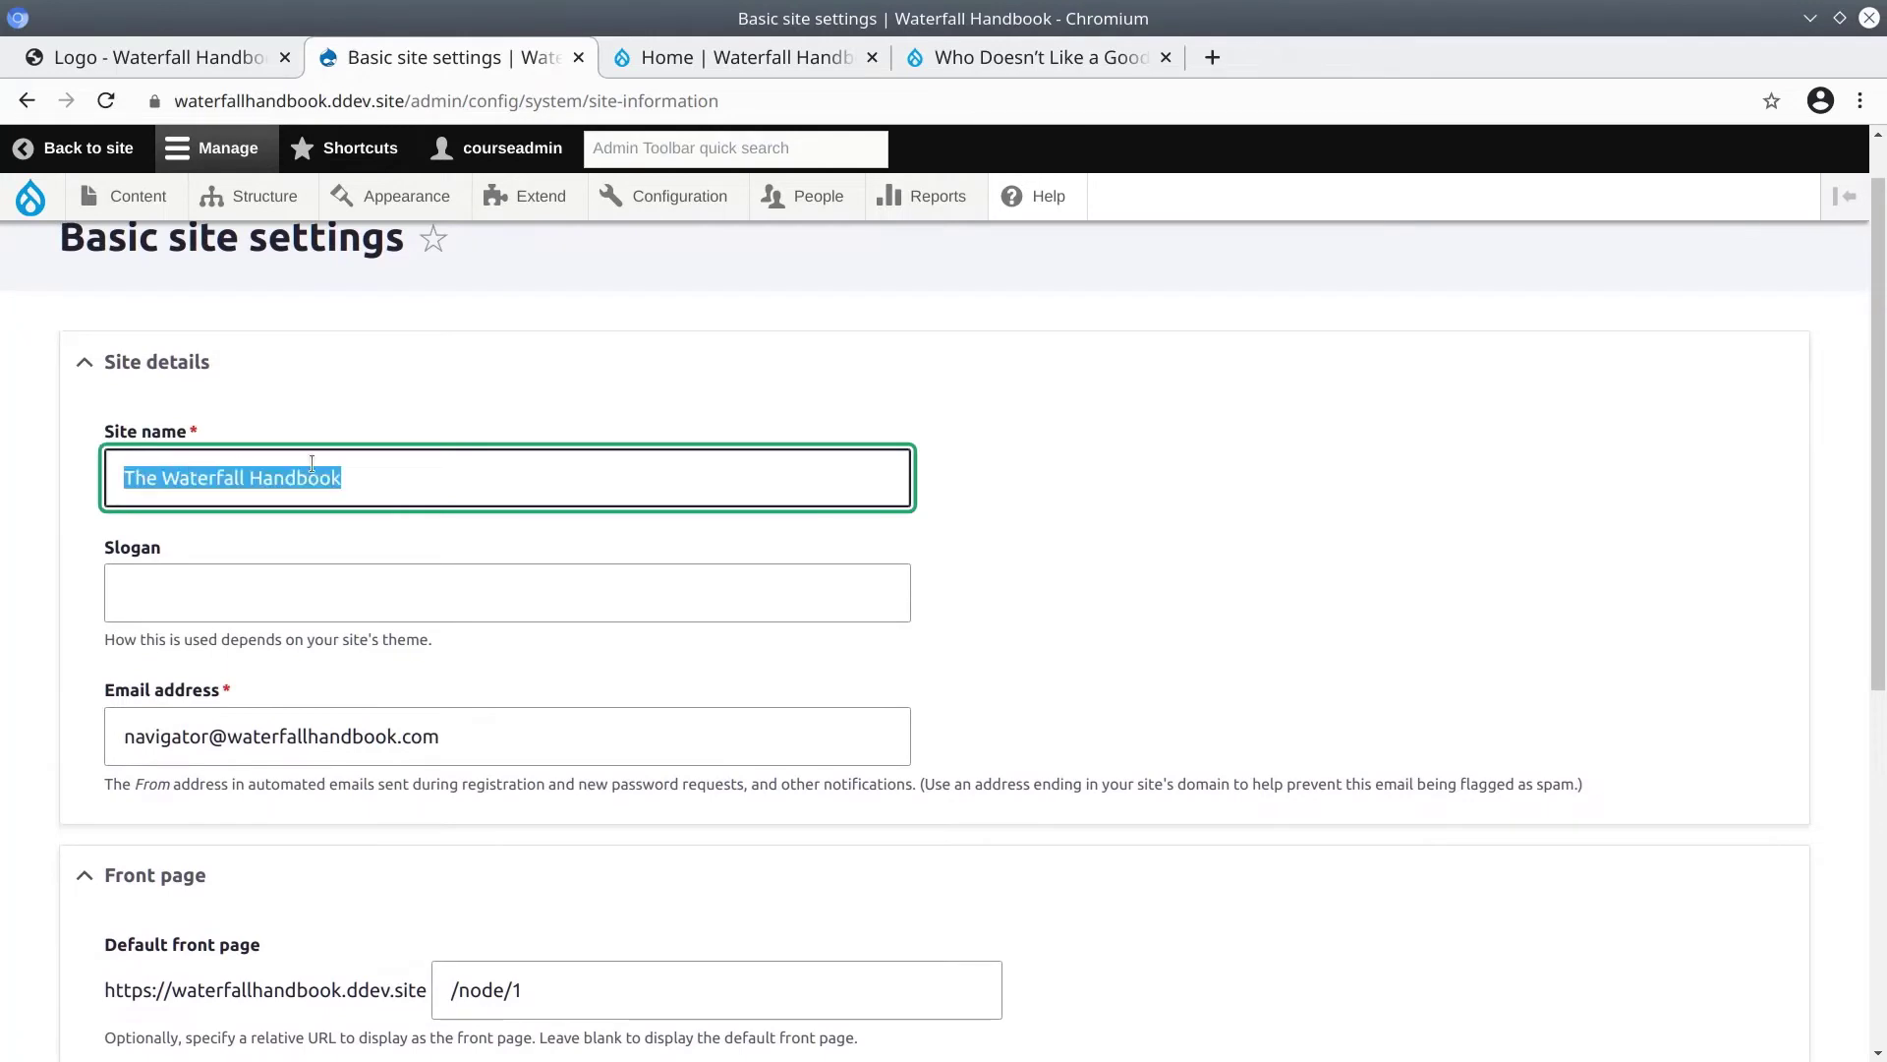
pyautogui.scroll(-3, 312, 465)
pyautogui.scroll(2, 400, 456)
pyautogui.scroll(-4, 400, 455)
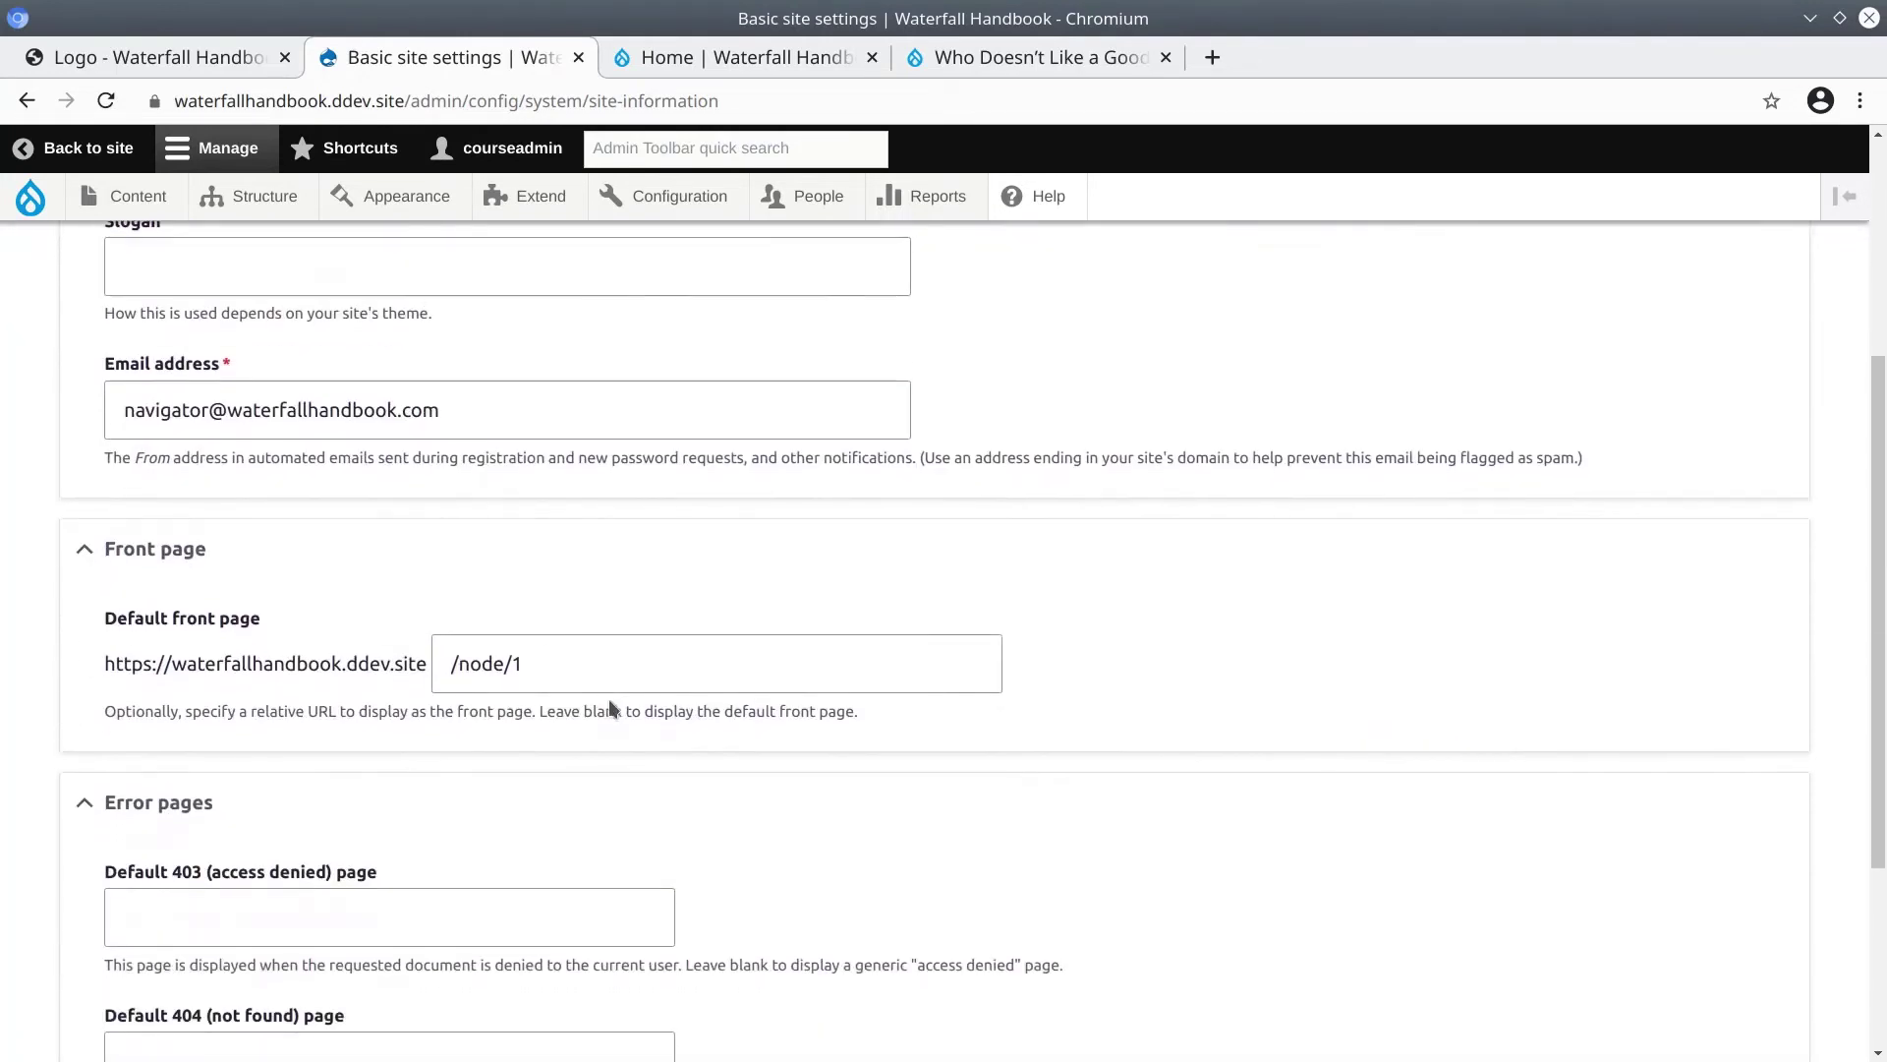
pyautogui.click(603, 661)
pyautogui.tripleClick(685, 661)
pyautogui.scroll(-4, 665, 750)
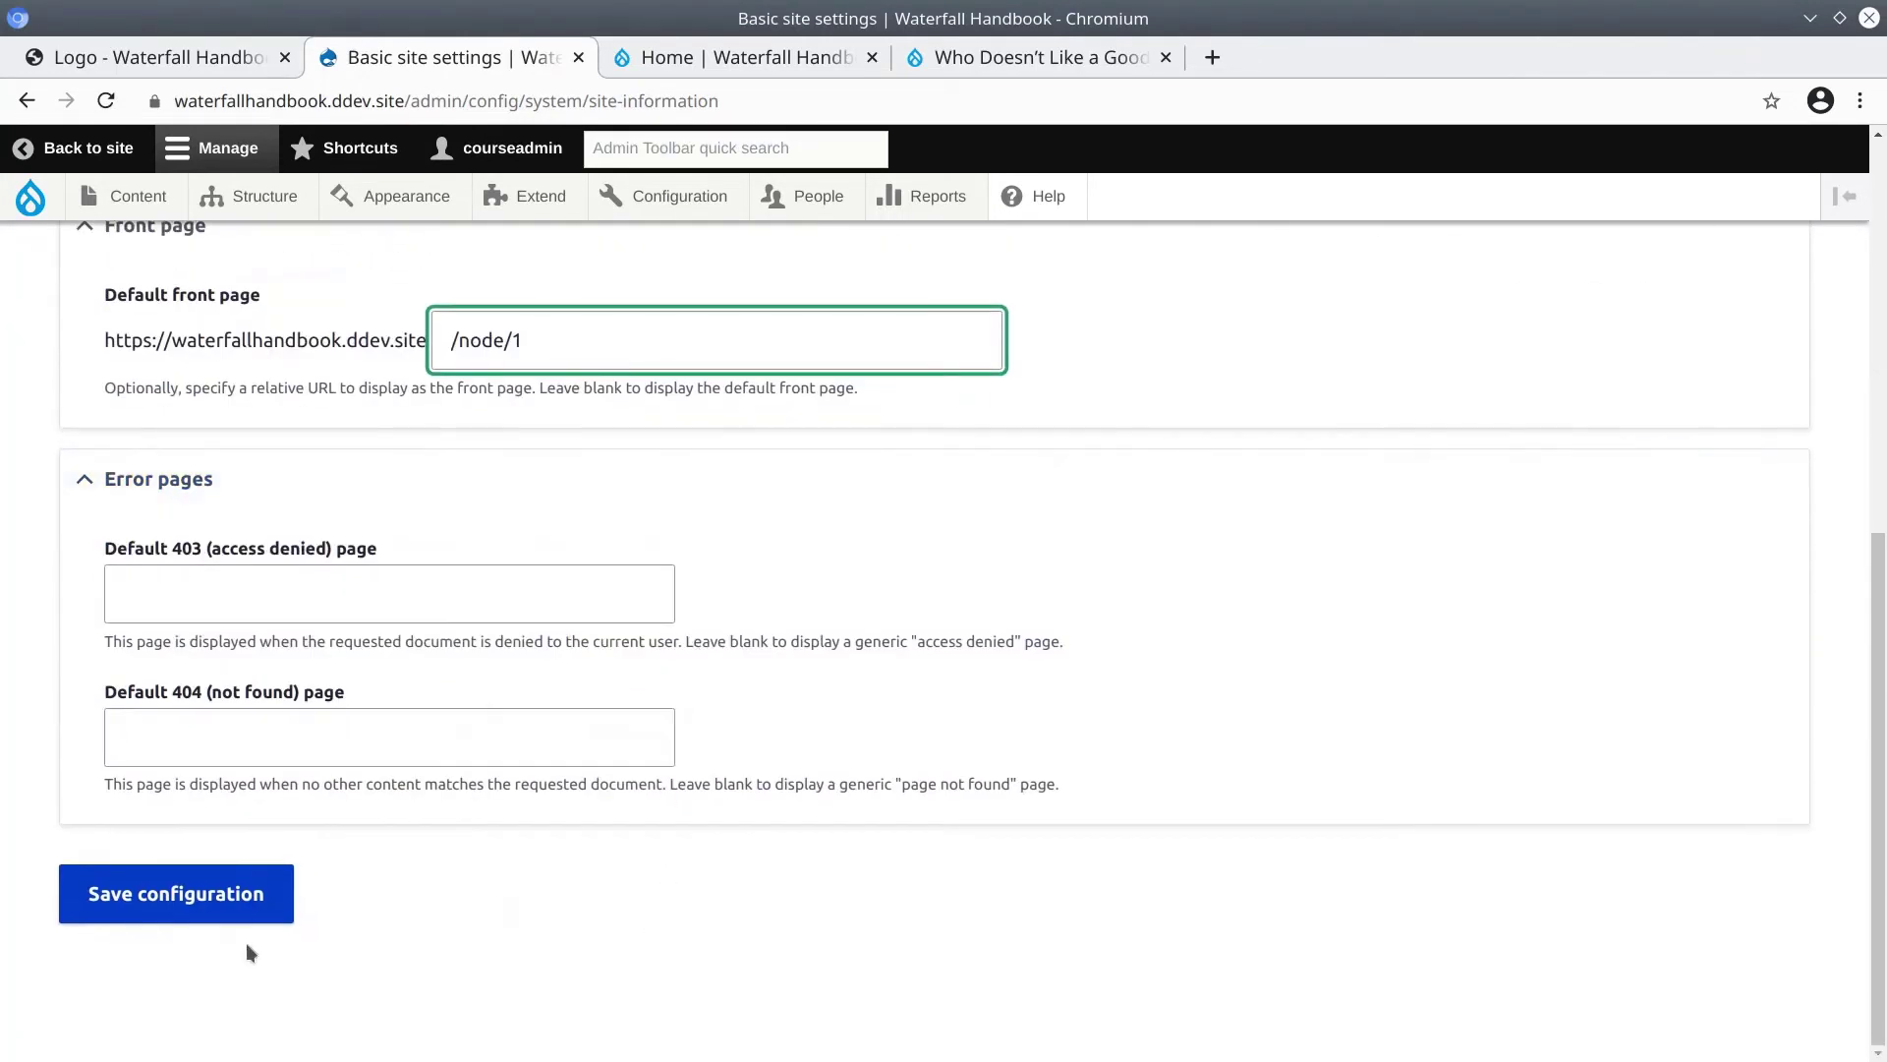
pyautogui.click(214, 909)
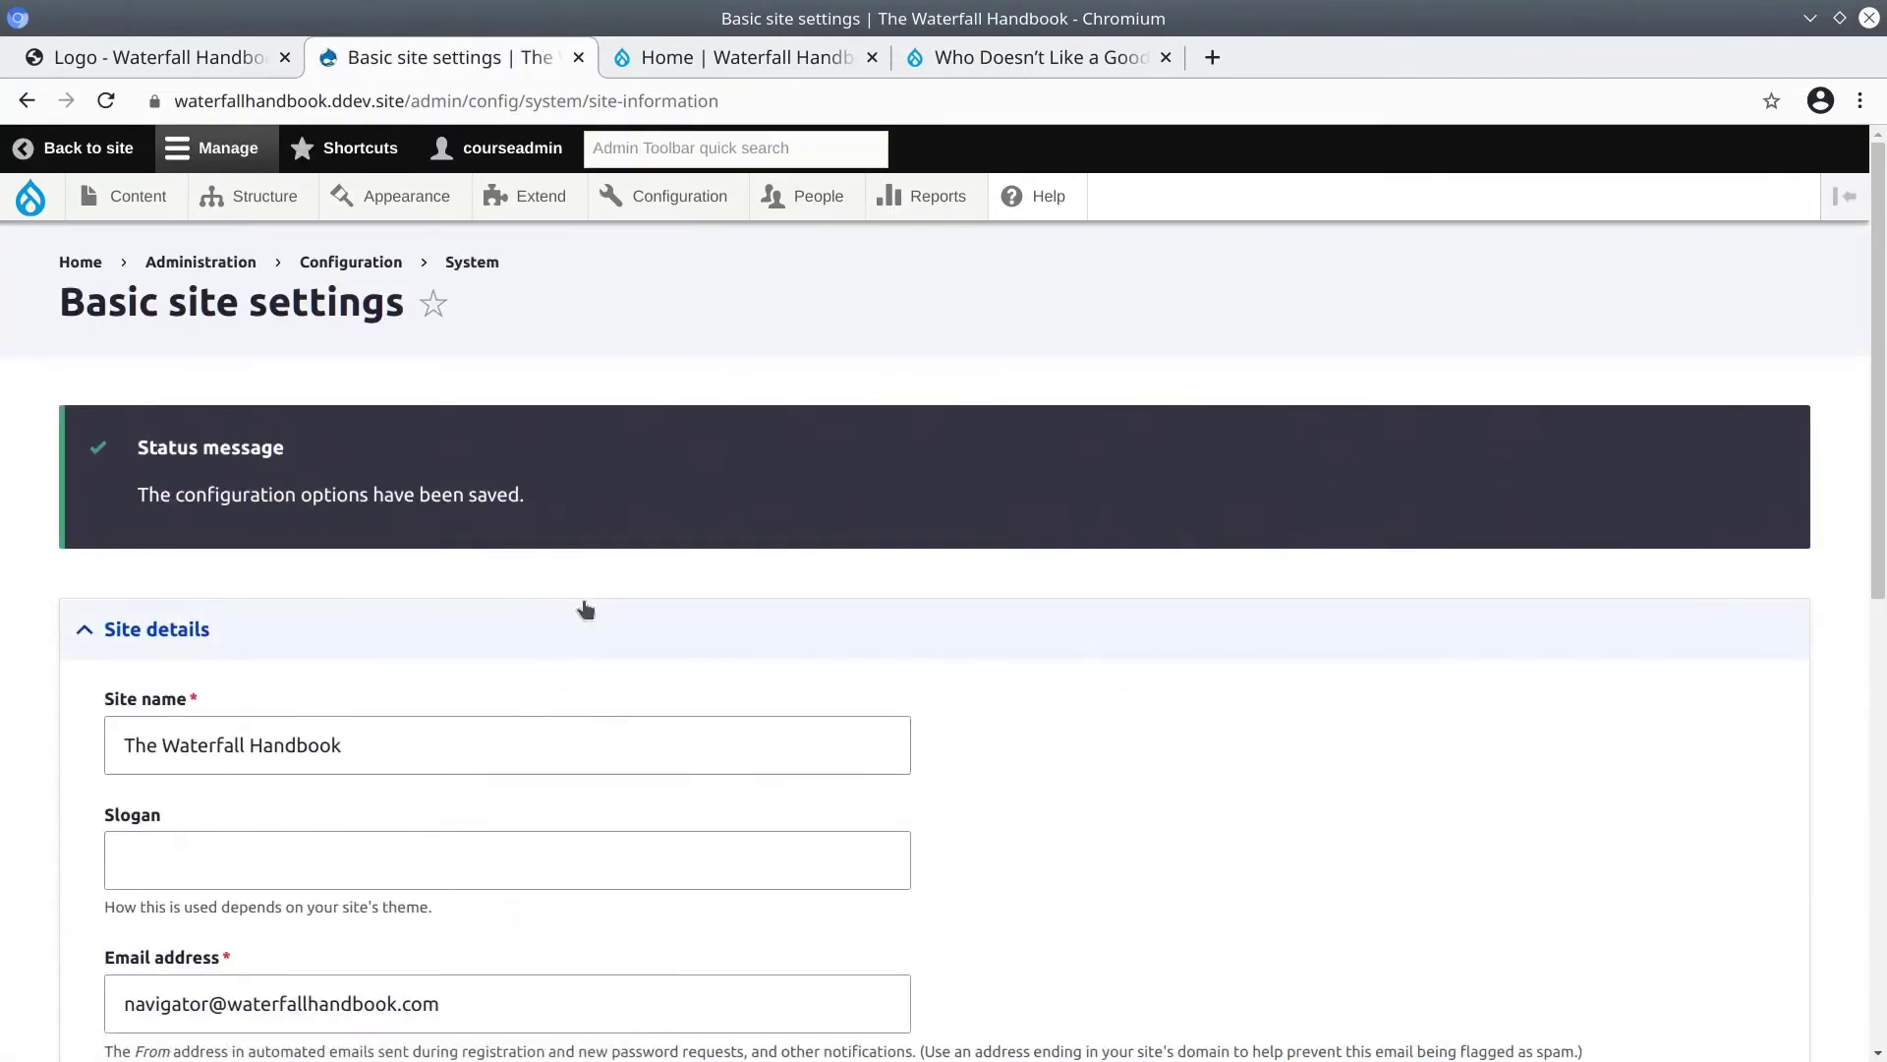
# Reload the home page tab and scroll through the full waterfall article now serving as front page.
pyautogui.click(720, 61)
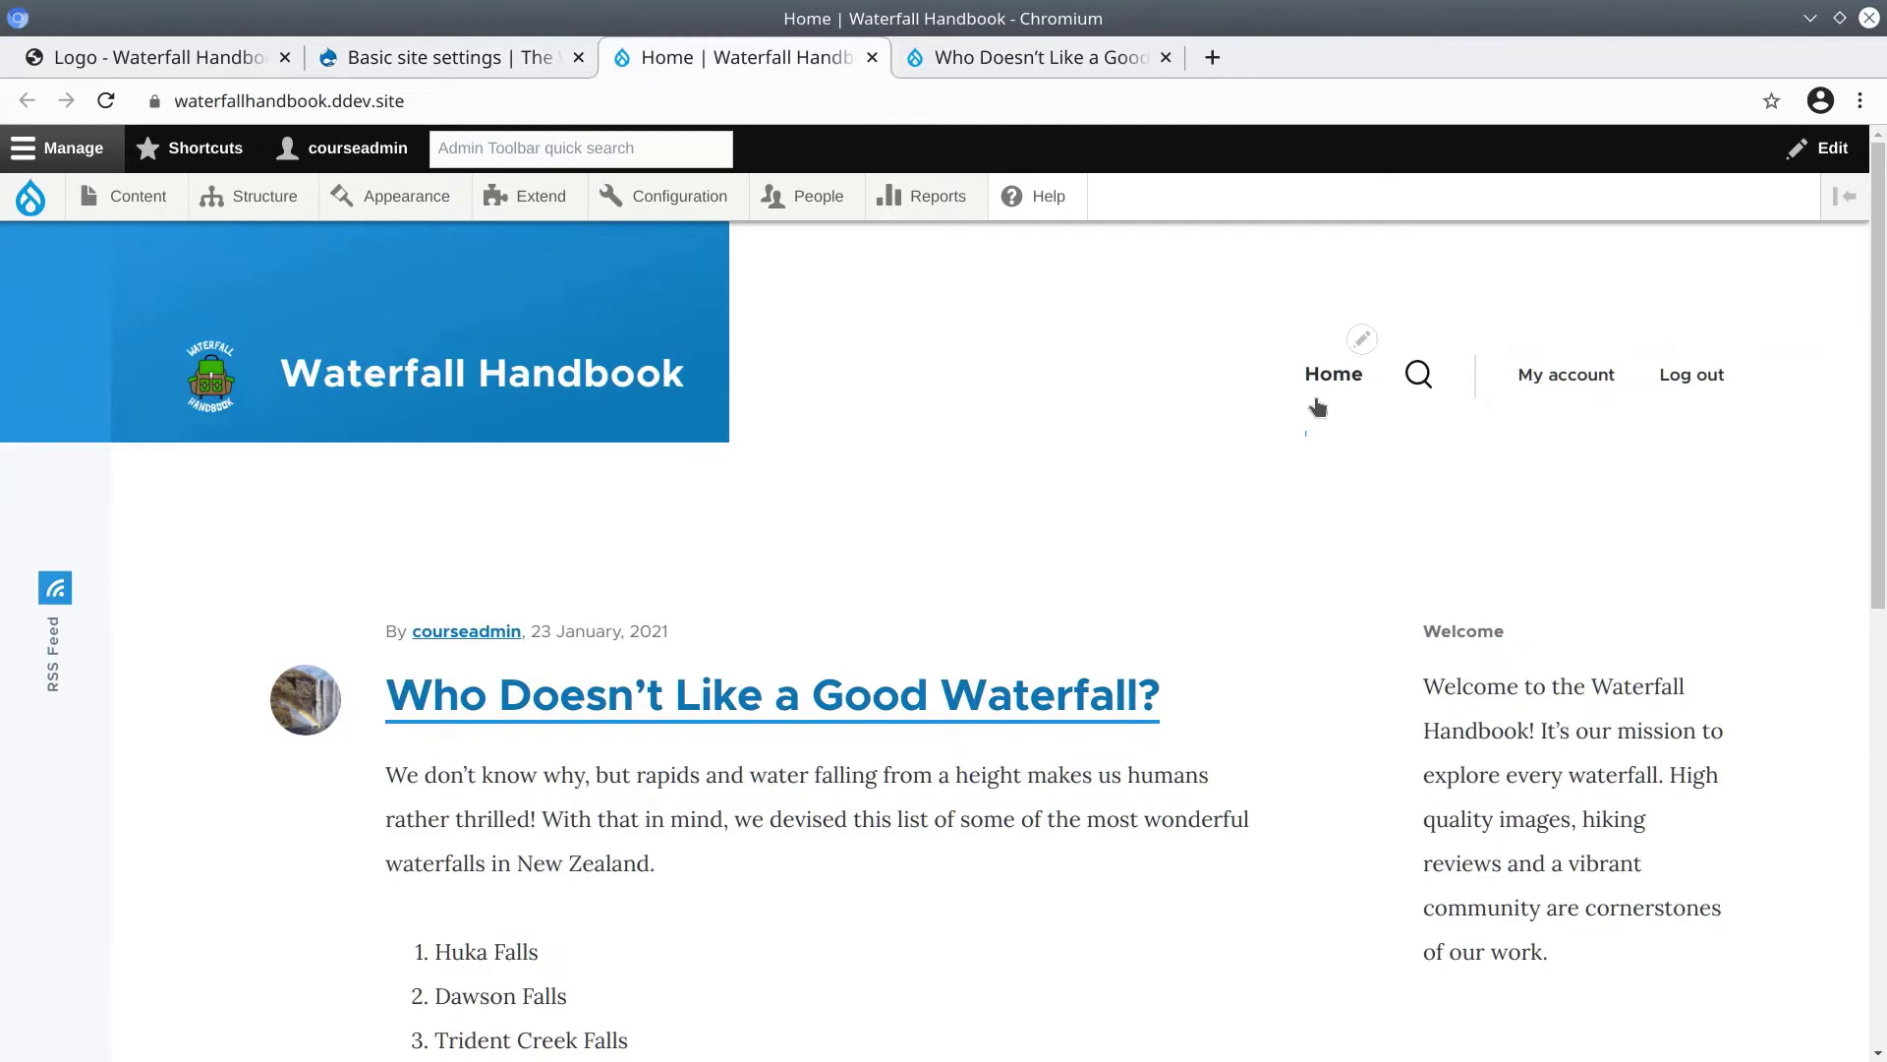
pyautogui.click(106, 102)
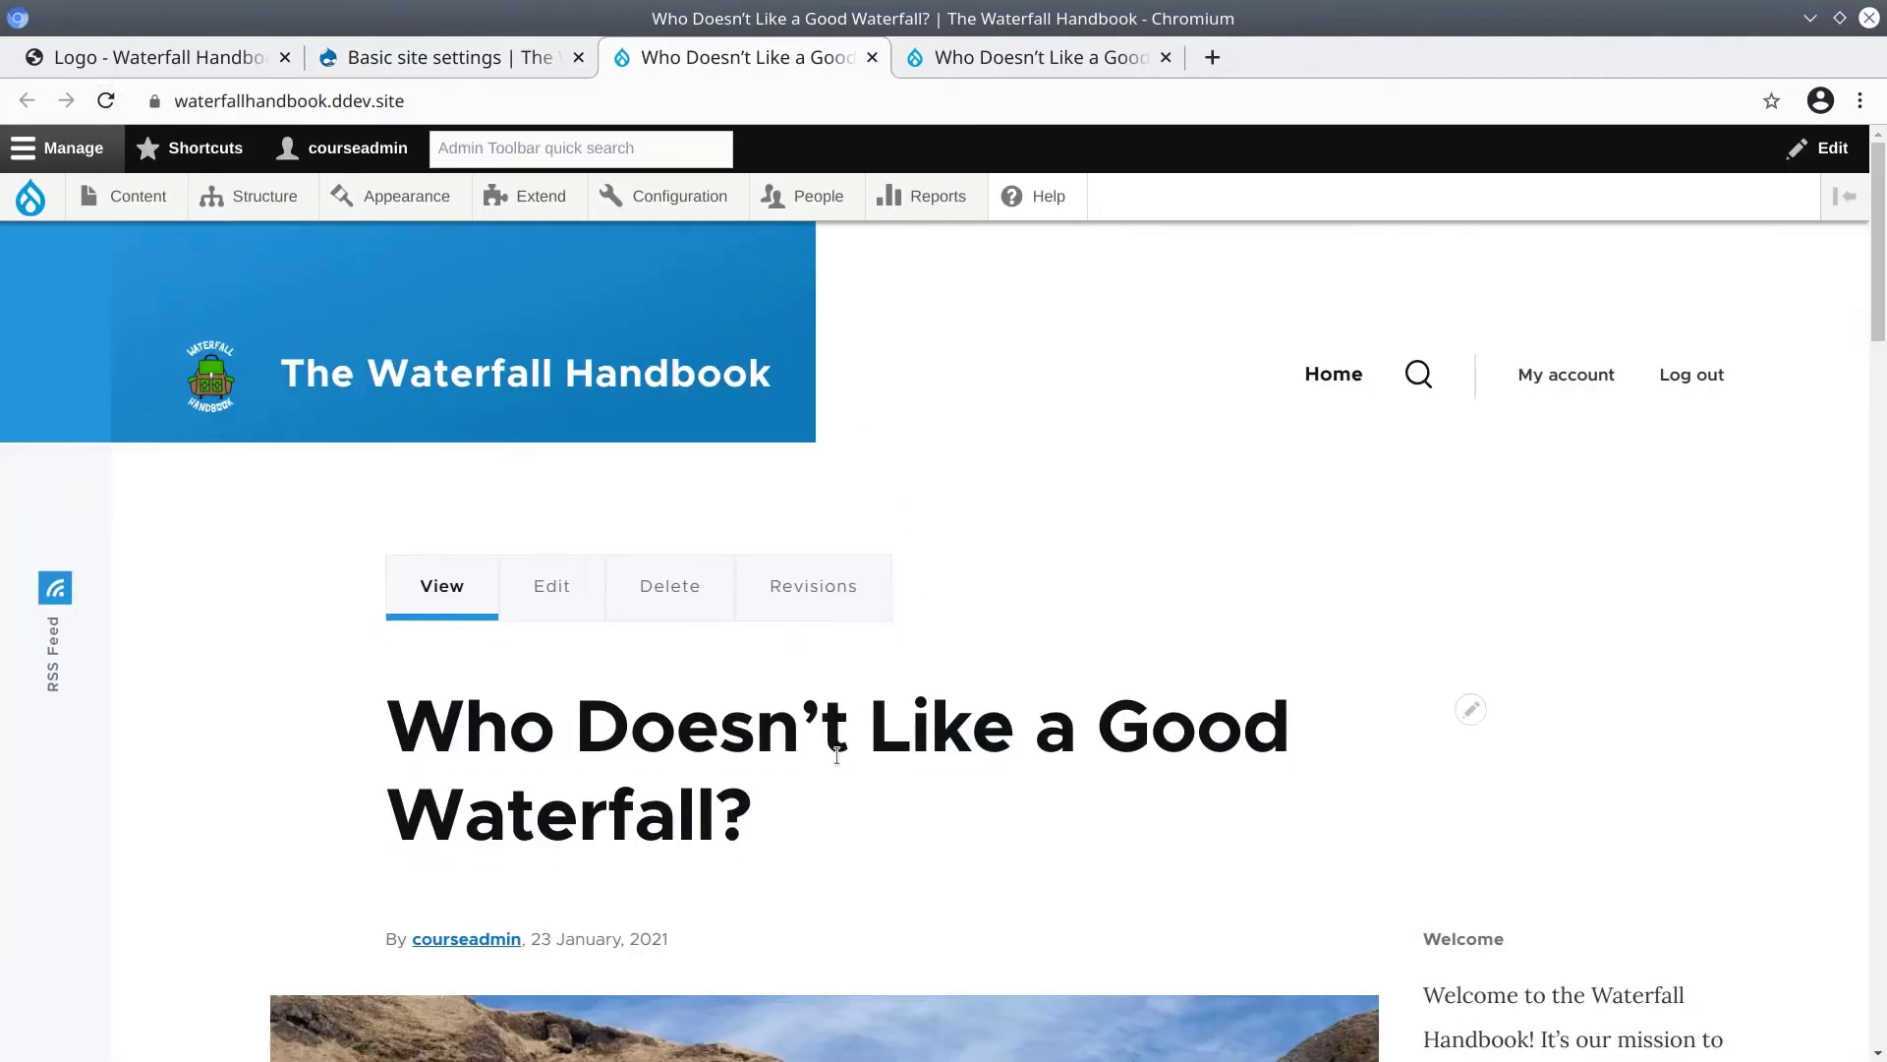
pyautogui.scroll(-2, 836, 755)
pyautogui.scroll(2, 836, 755)
pyautogui.scroll(-6, 836, 755)
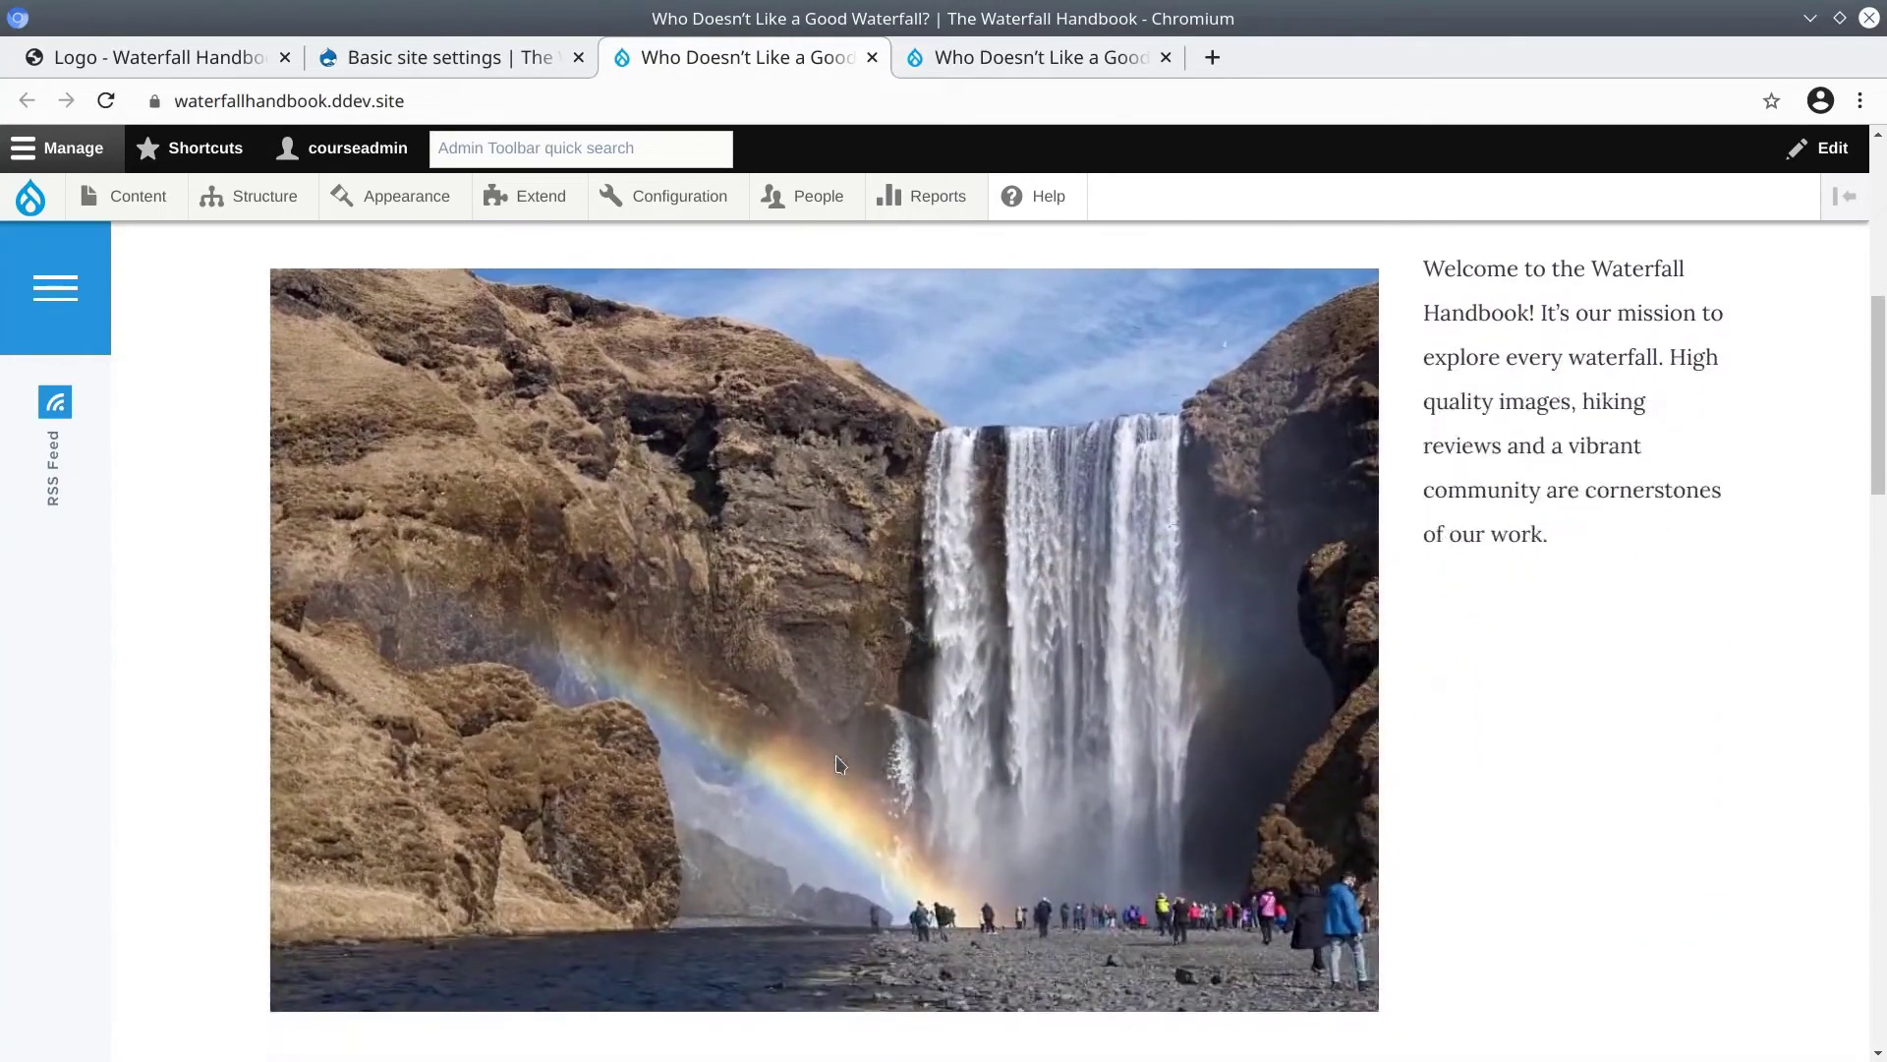
pyautogui.scroll(-4, 835, 754)
pyautogui.scroll(10, 836, 754)
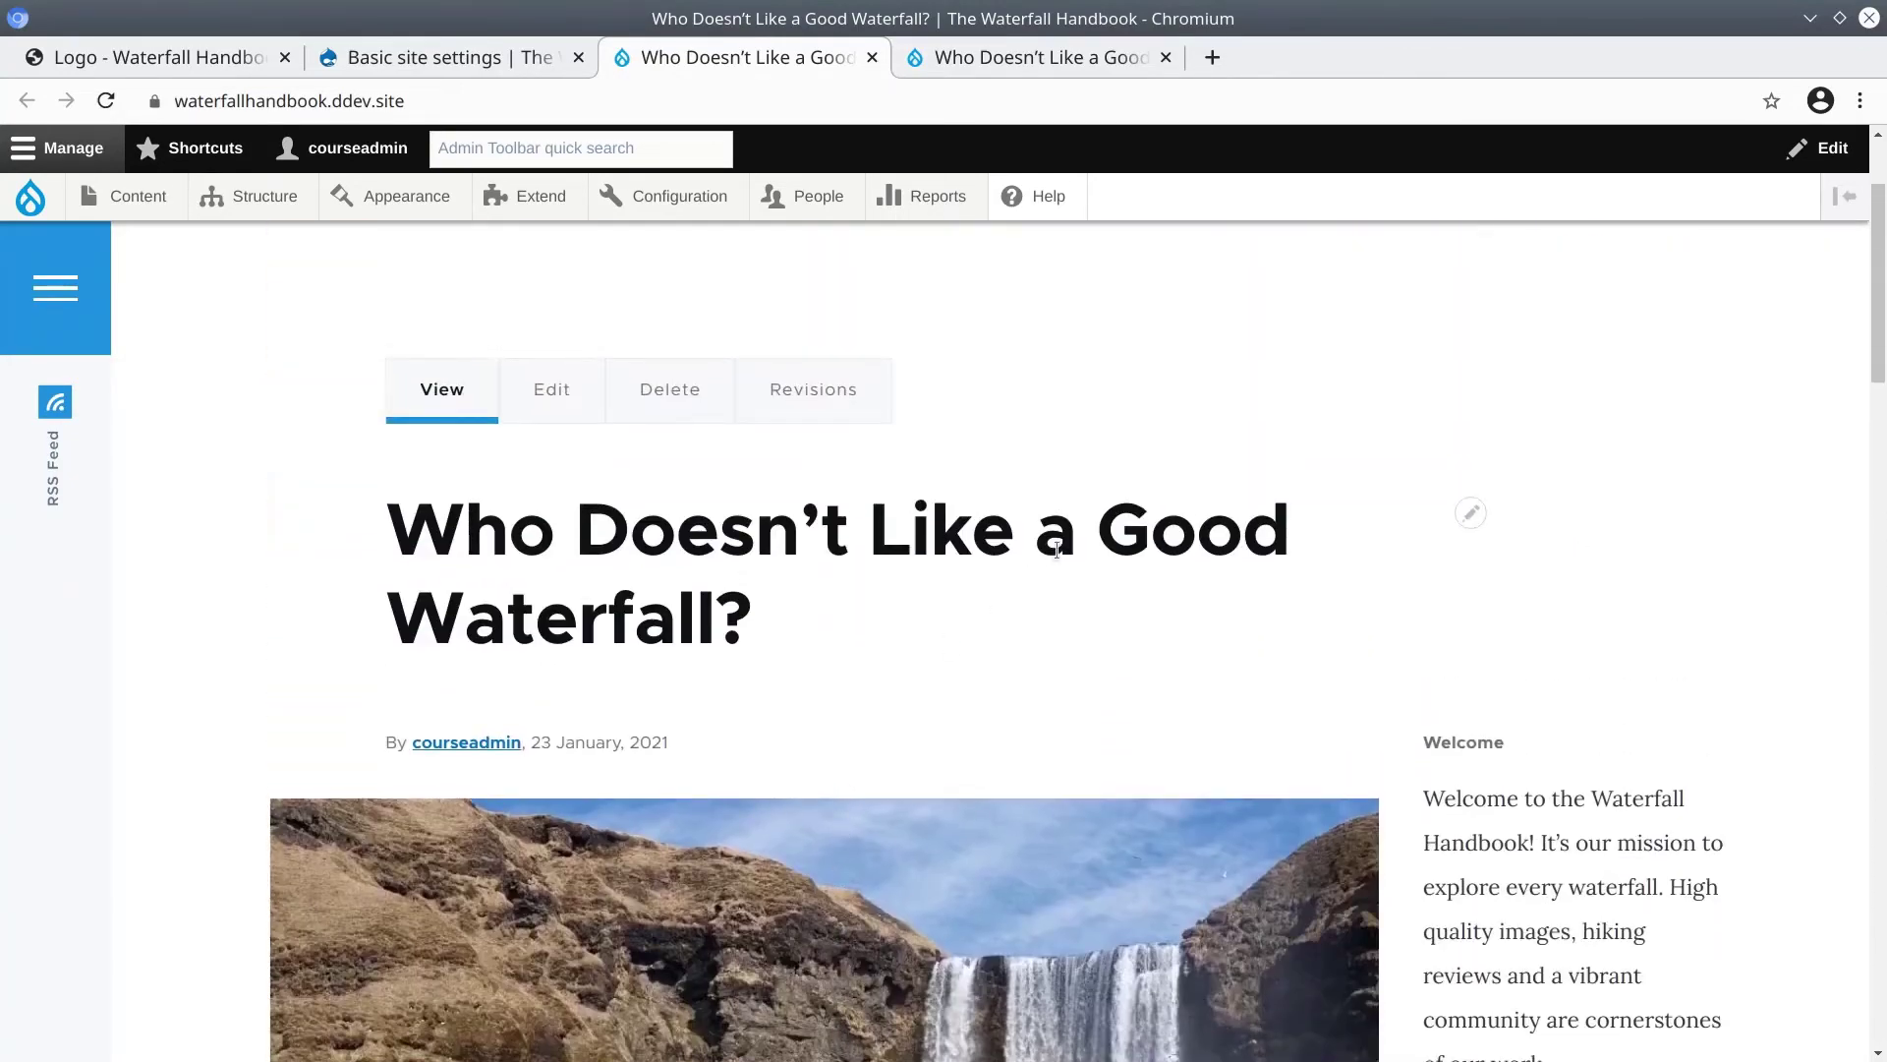
pyautogui.moveTo(1056, 551); pyautogui.dragTo(1028, 723)
pyautogui.click(947, 650)
pyautogui.scroll(-10, 946, 658)
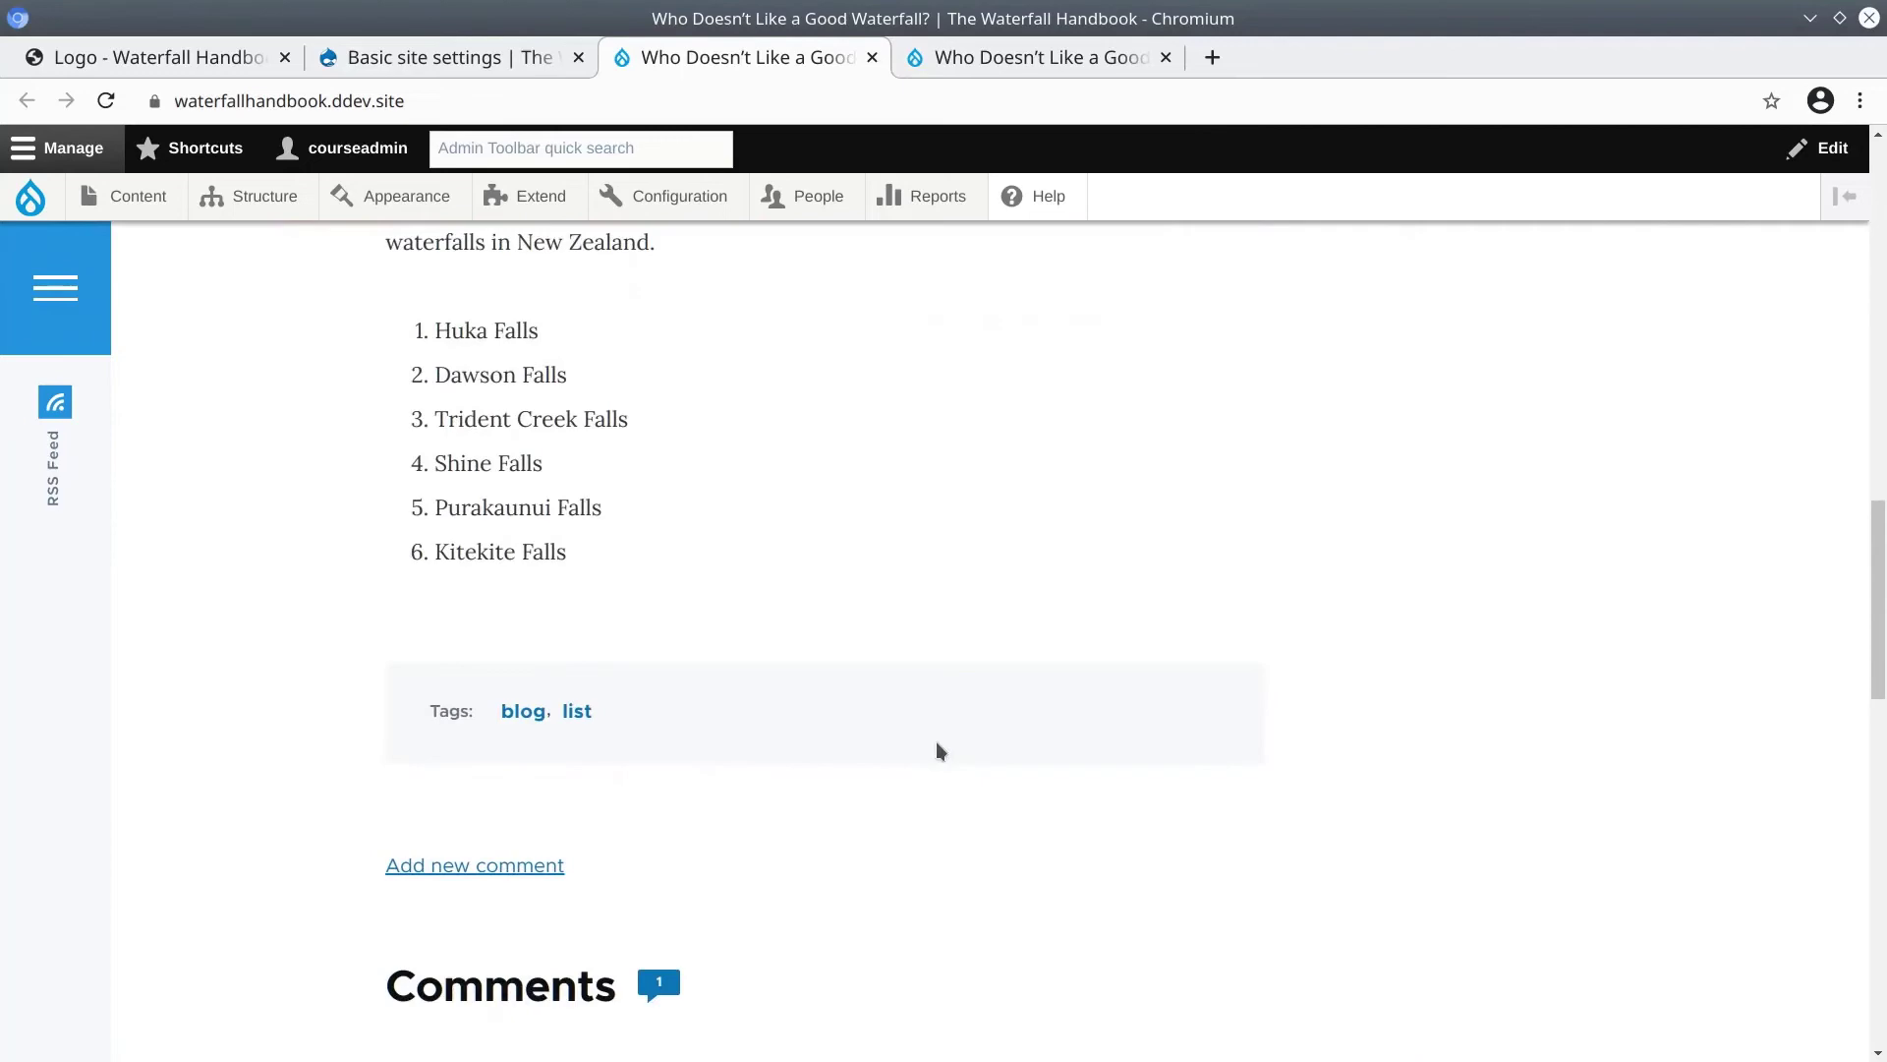
pyautogui.scroll(10, 938, 751)
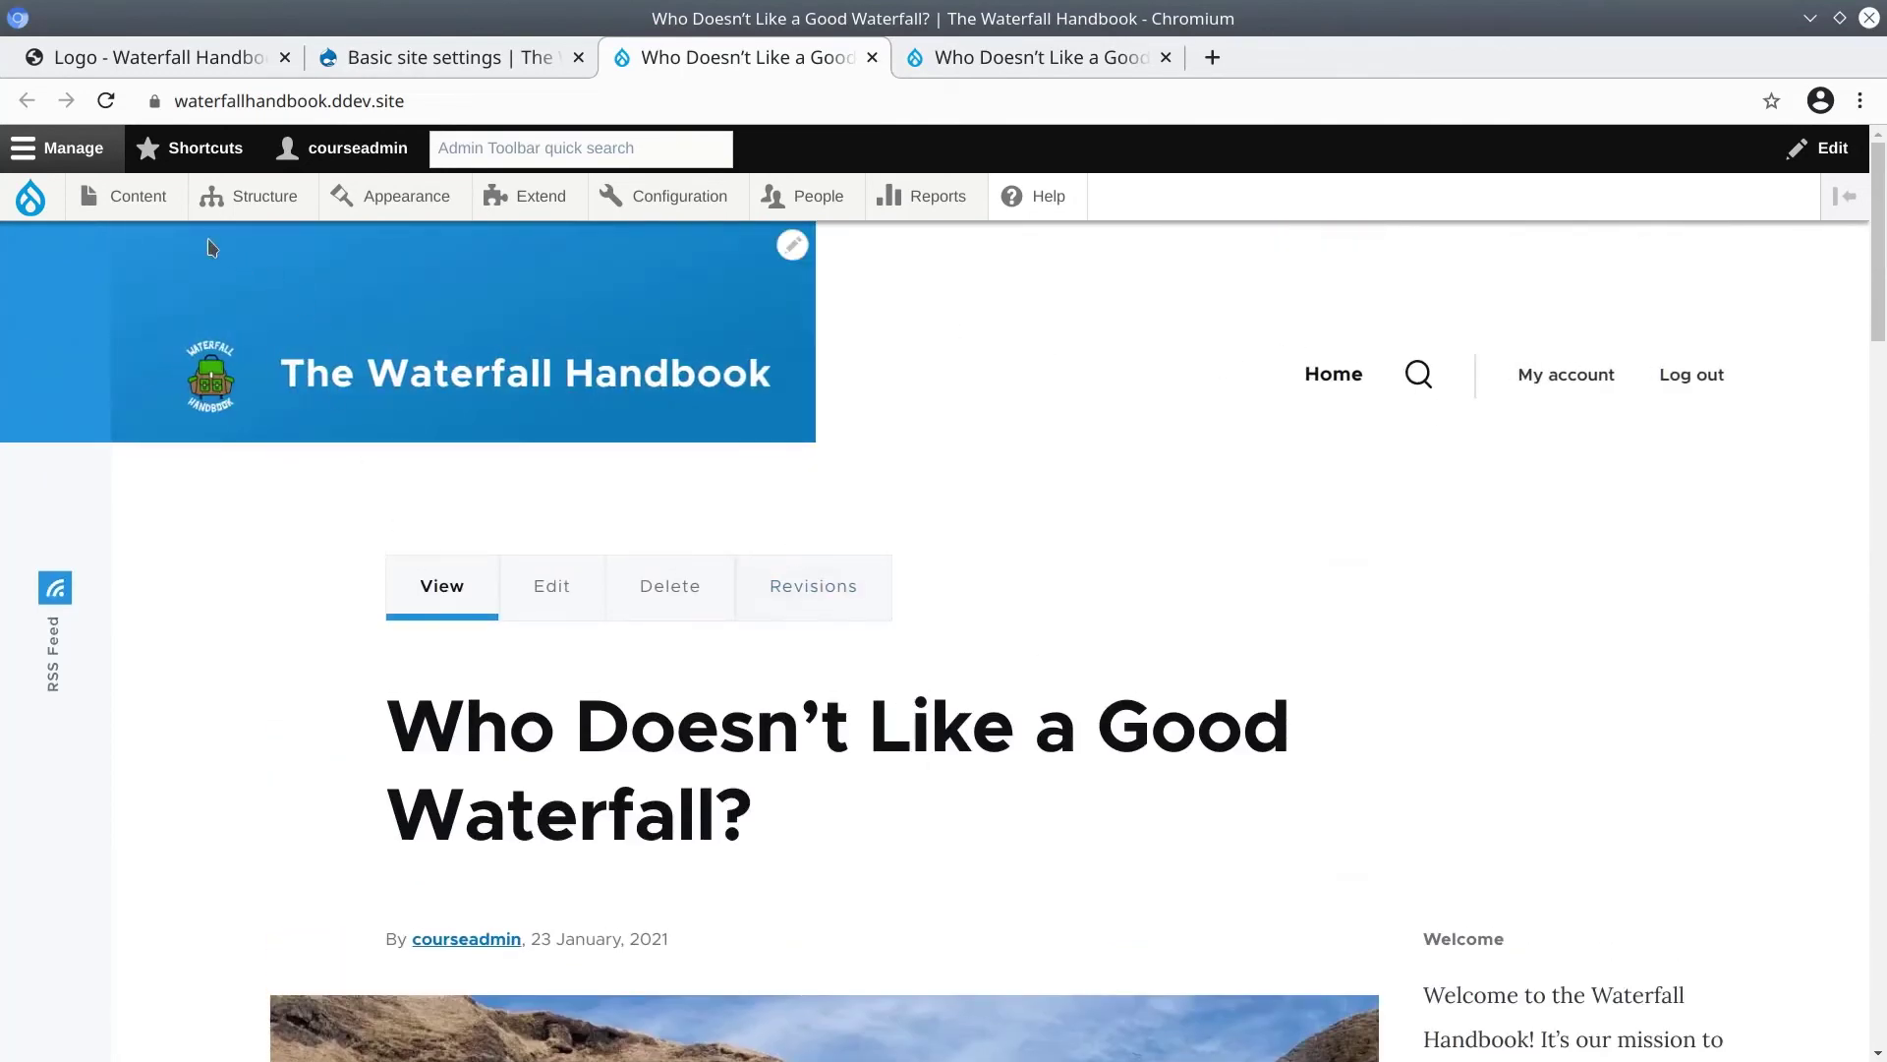
pyautogui.click(150, 203)
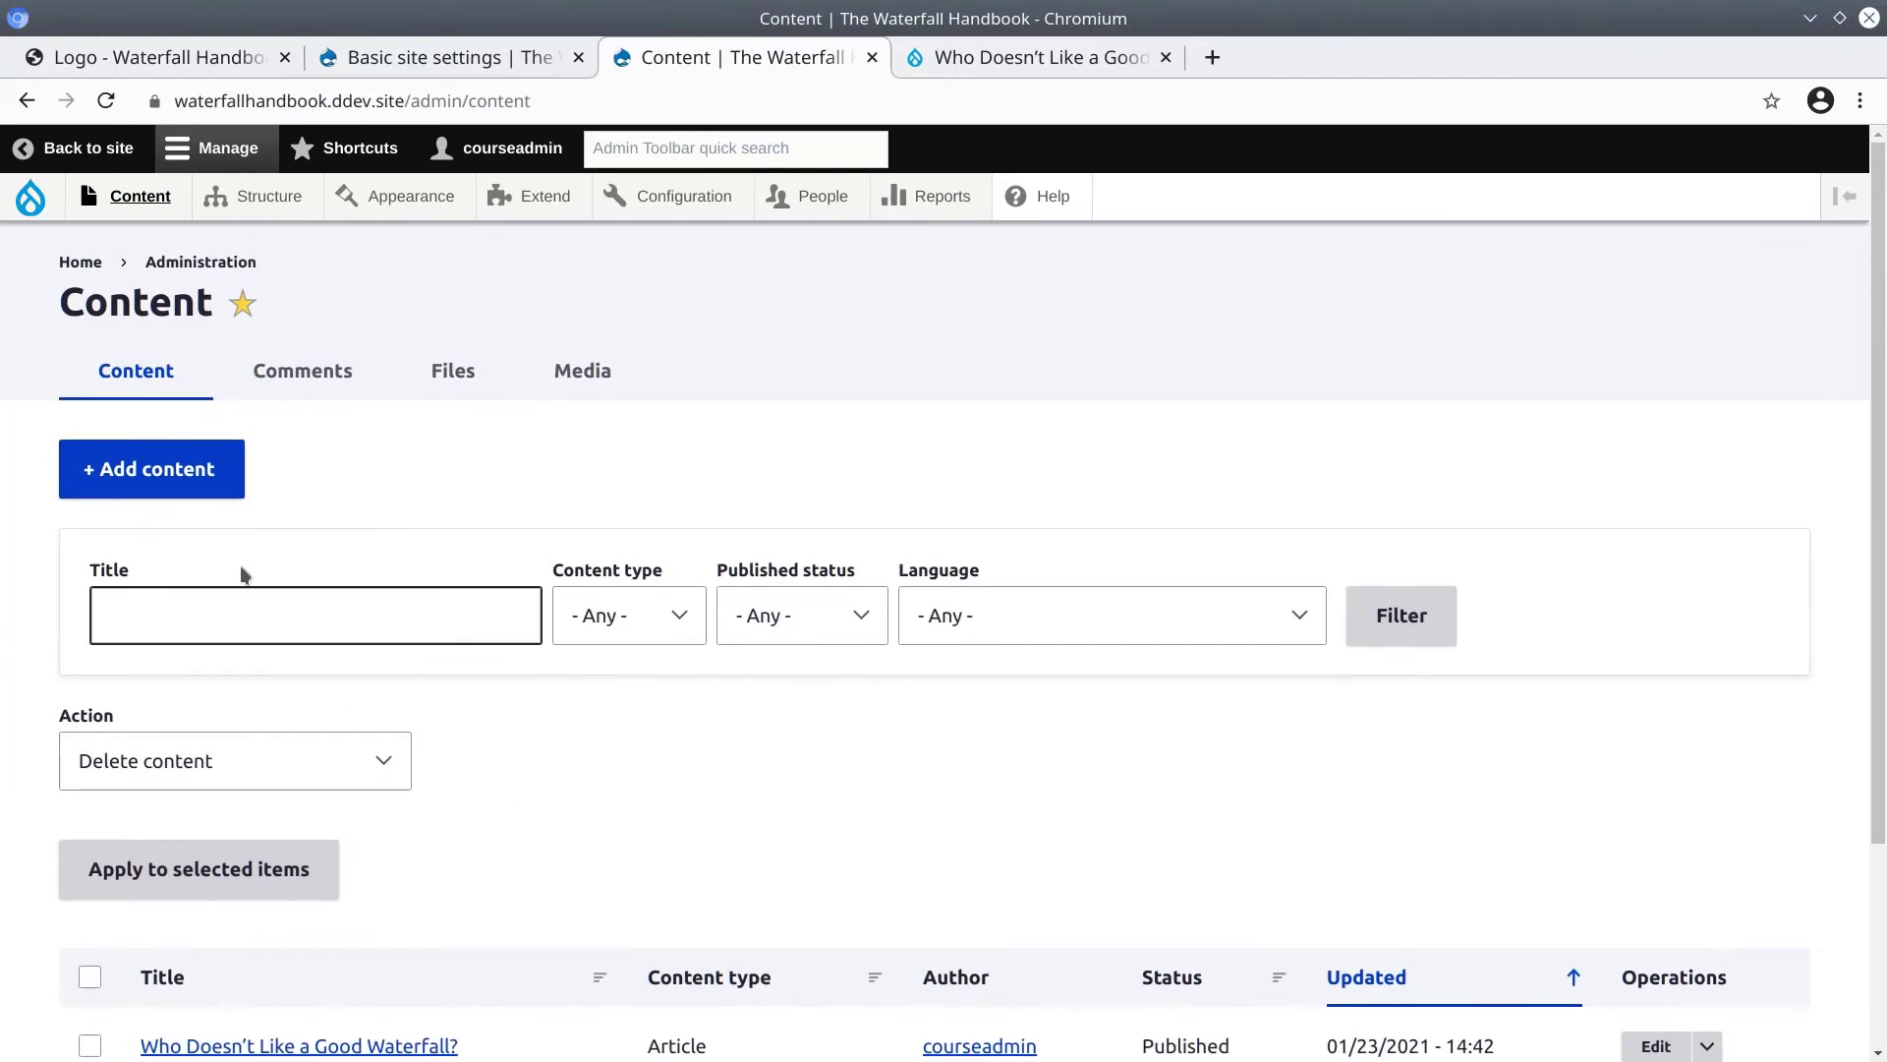
pyautogui.click(87, 264)
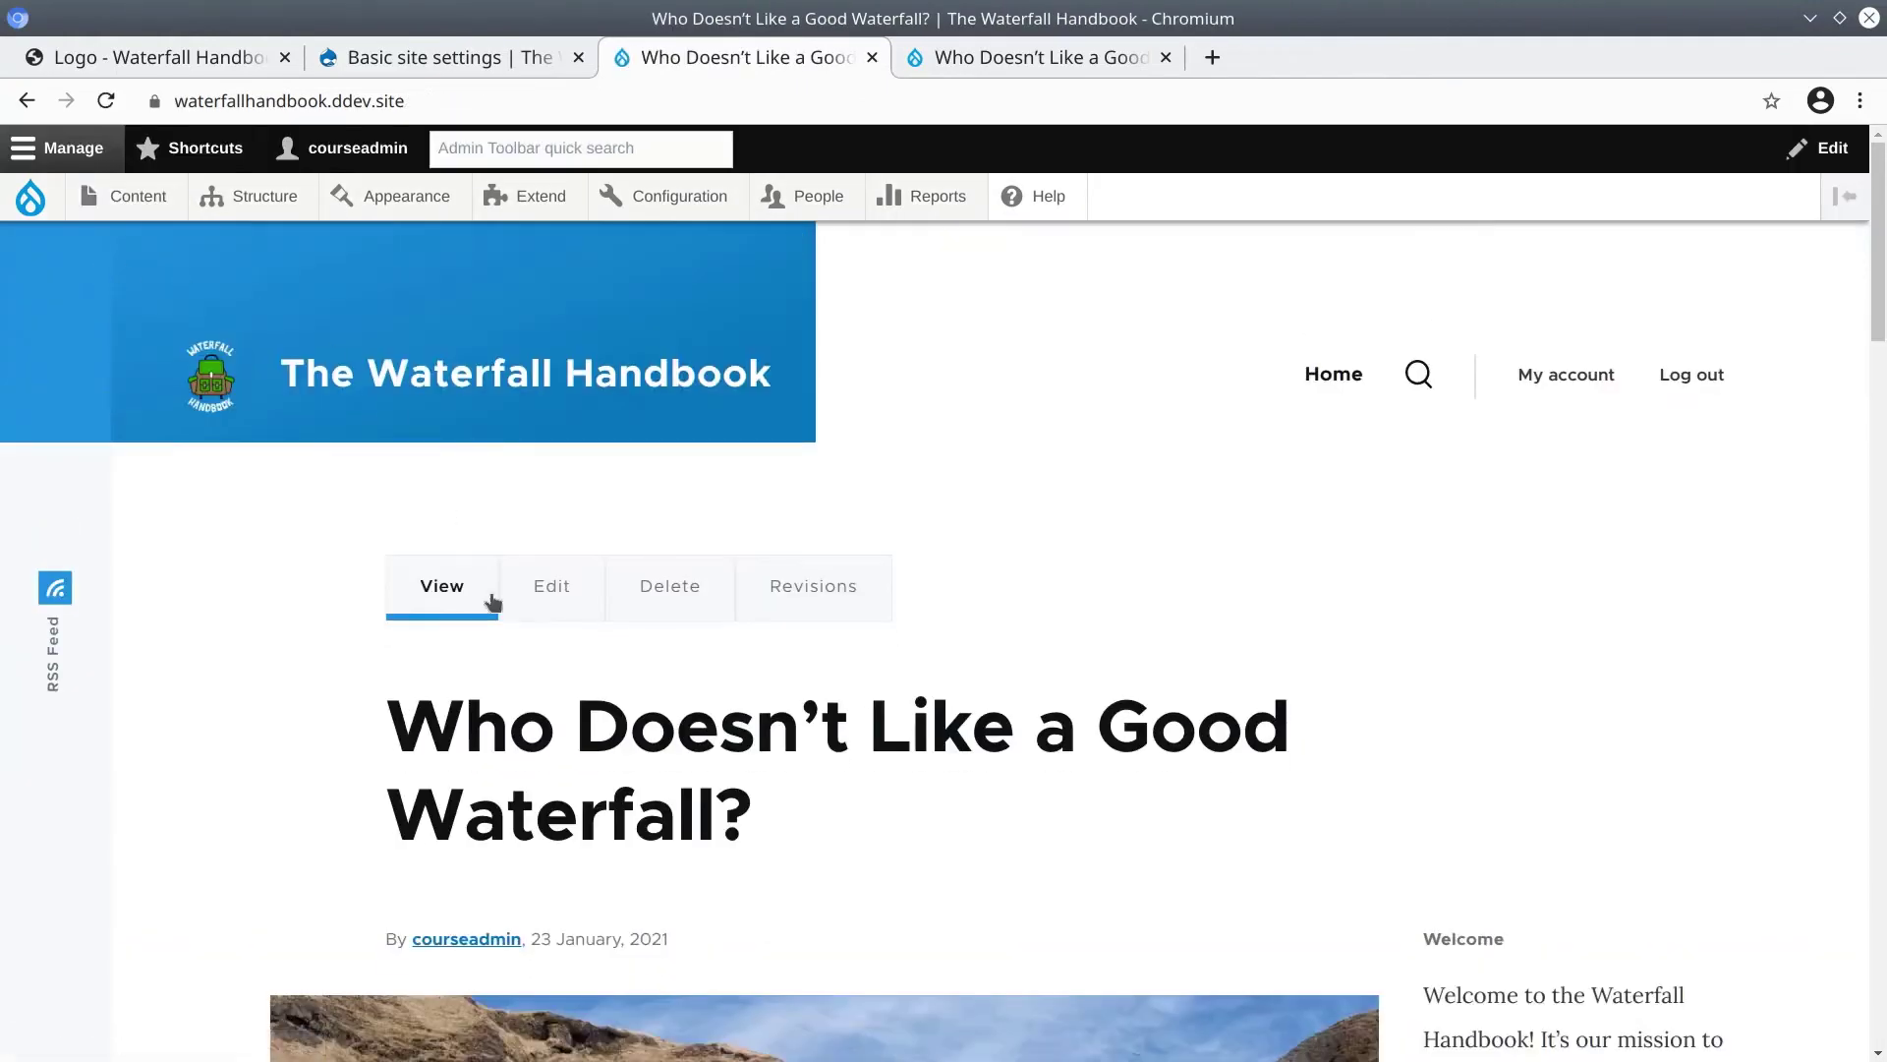
pyautogui.scroll(-10, 547, 725)
pyautogui.scroll(-10, 657, 786)
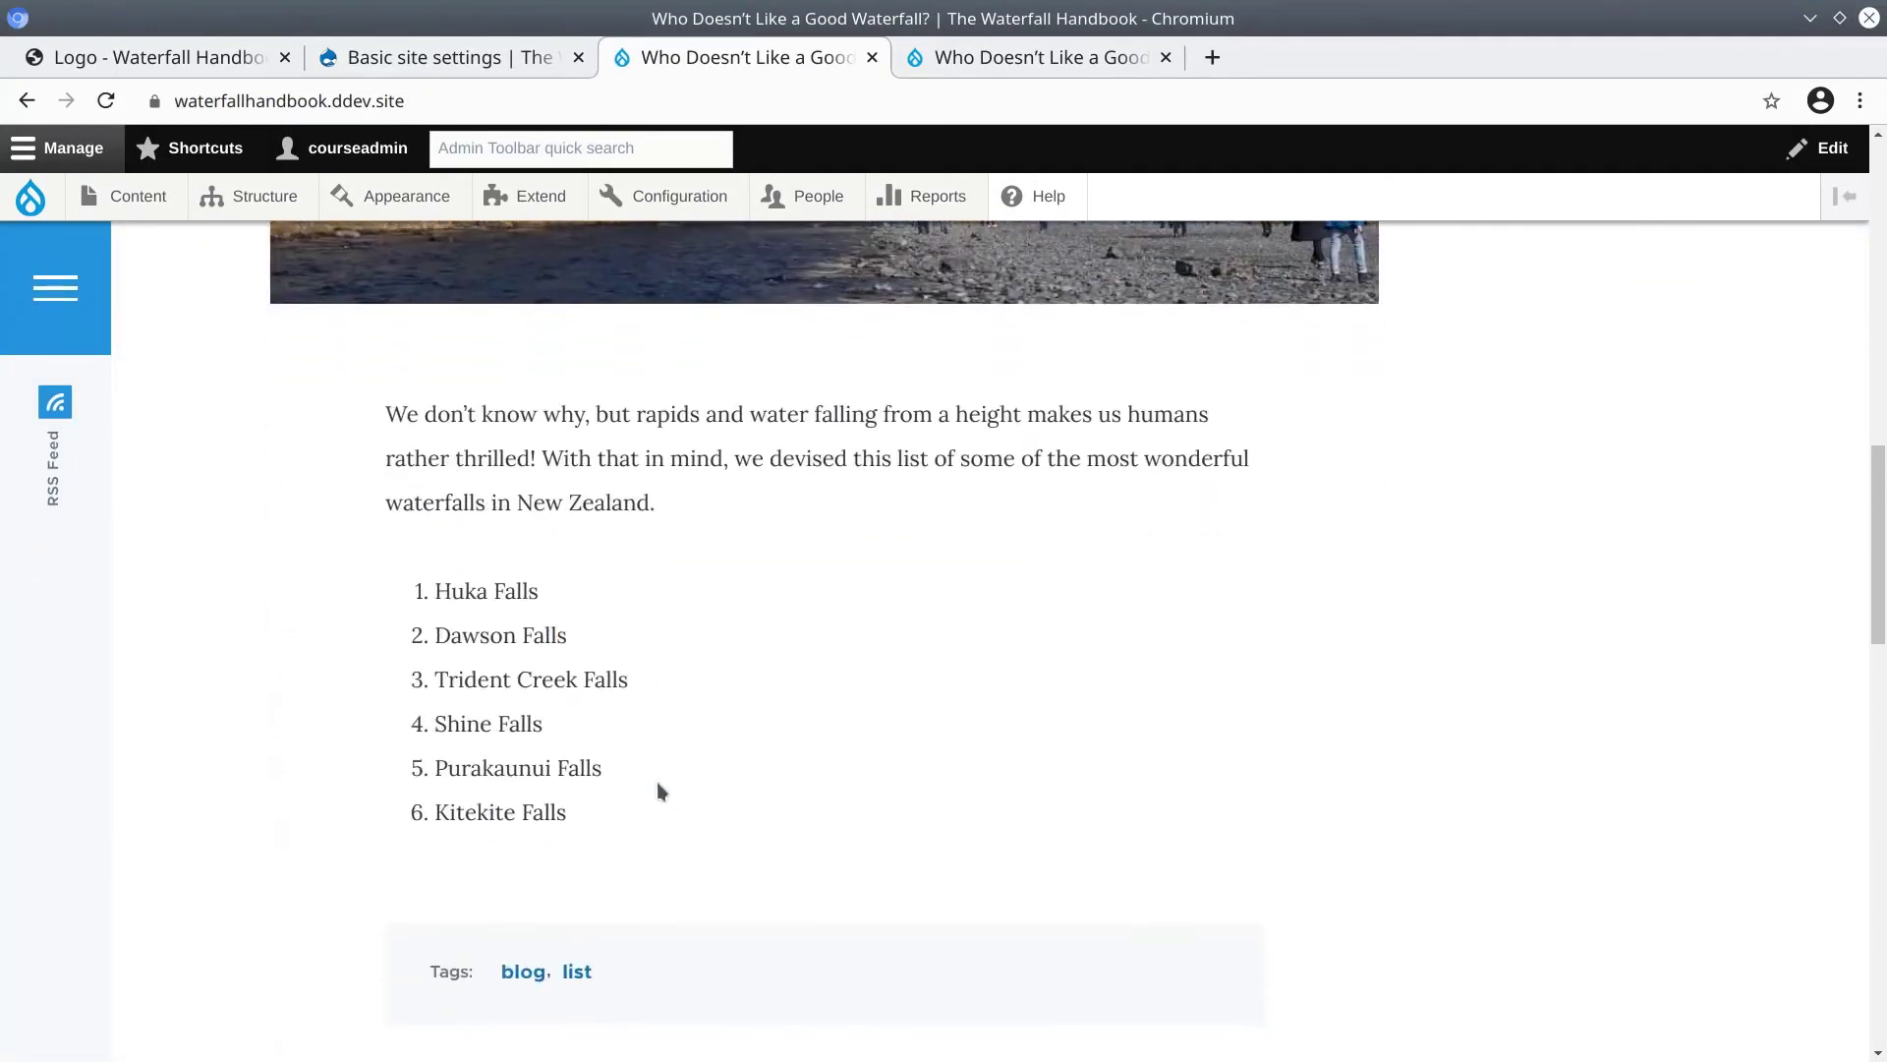
pyautogui.scroll(16, 669, 804)
pyautogui.scroll(3, 676, 812)
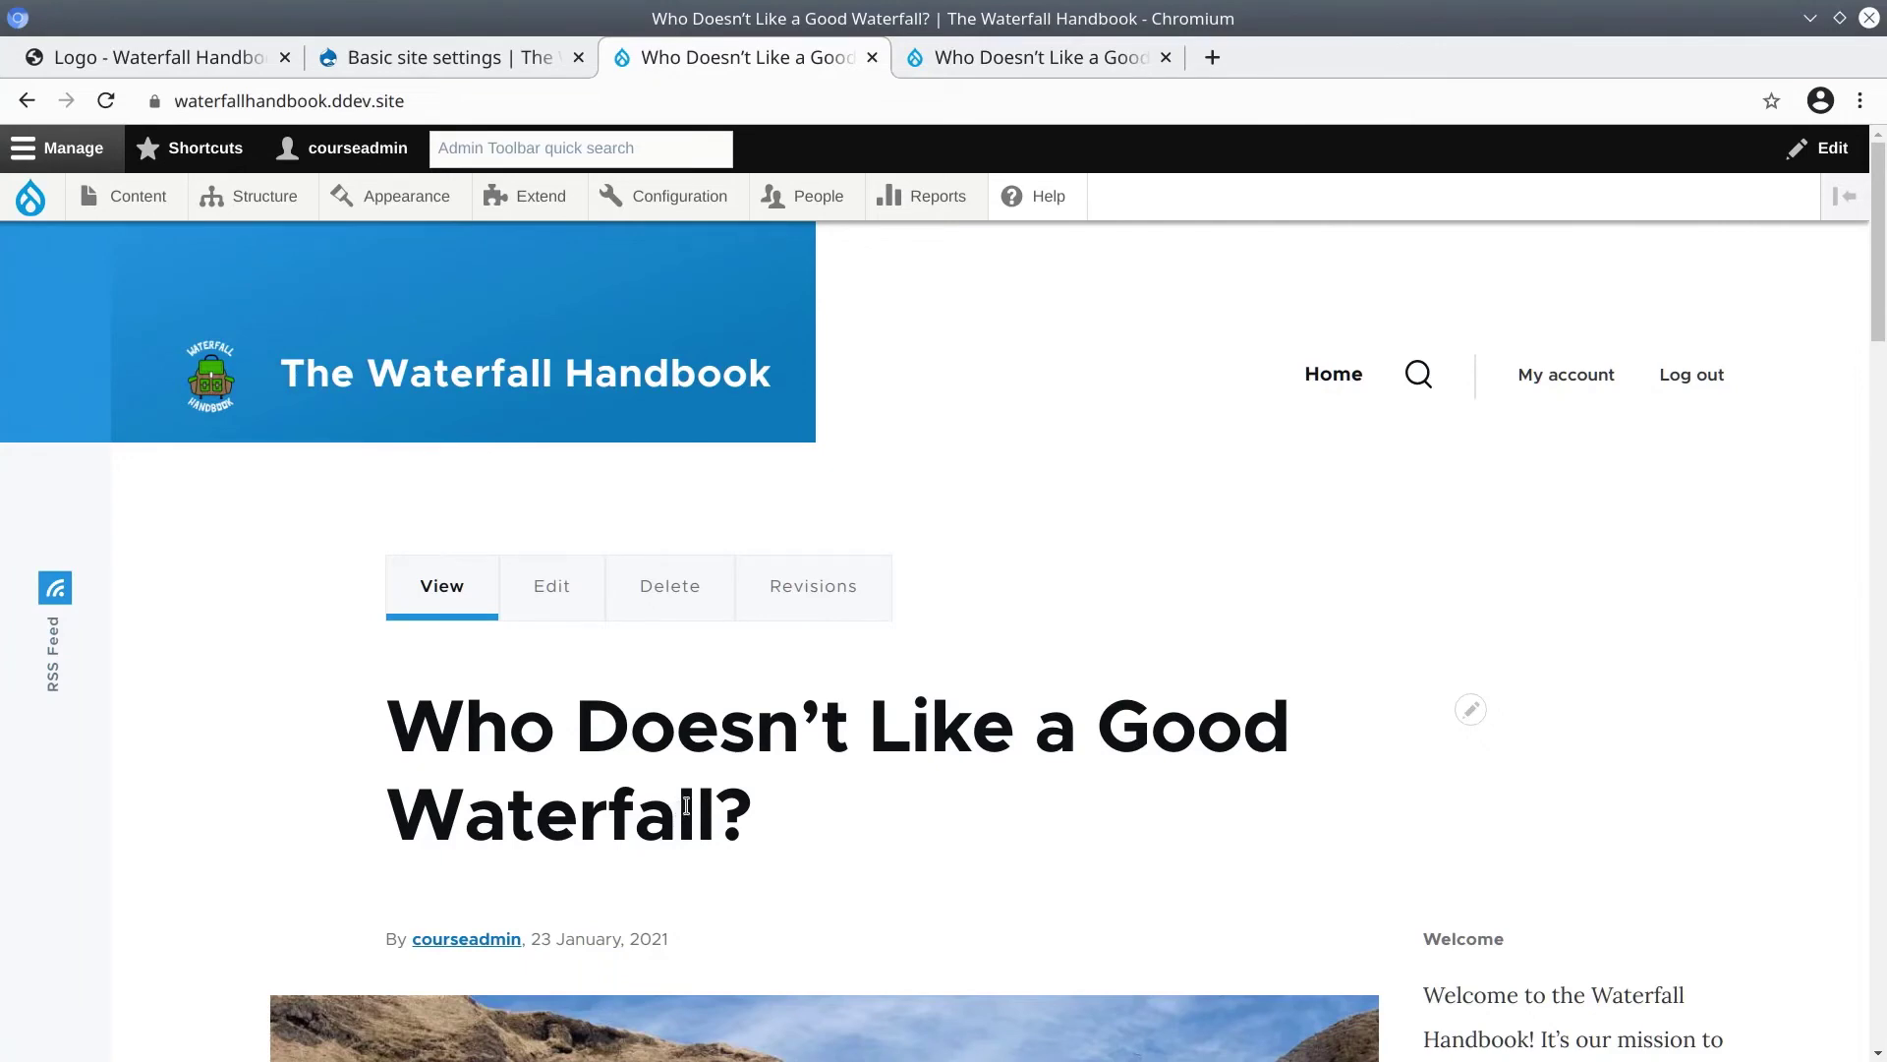
pyautogui.scroll(-7, 686, 805)
pyautogui.scroll(7, 686, 805)
pyautogui.scroll(-5, 953, 560)
pyautogui.scroll(5, 930, 577)
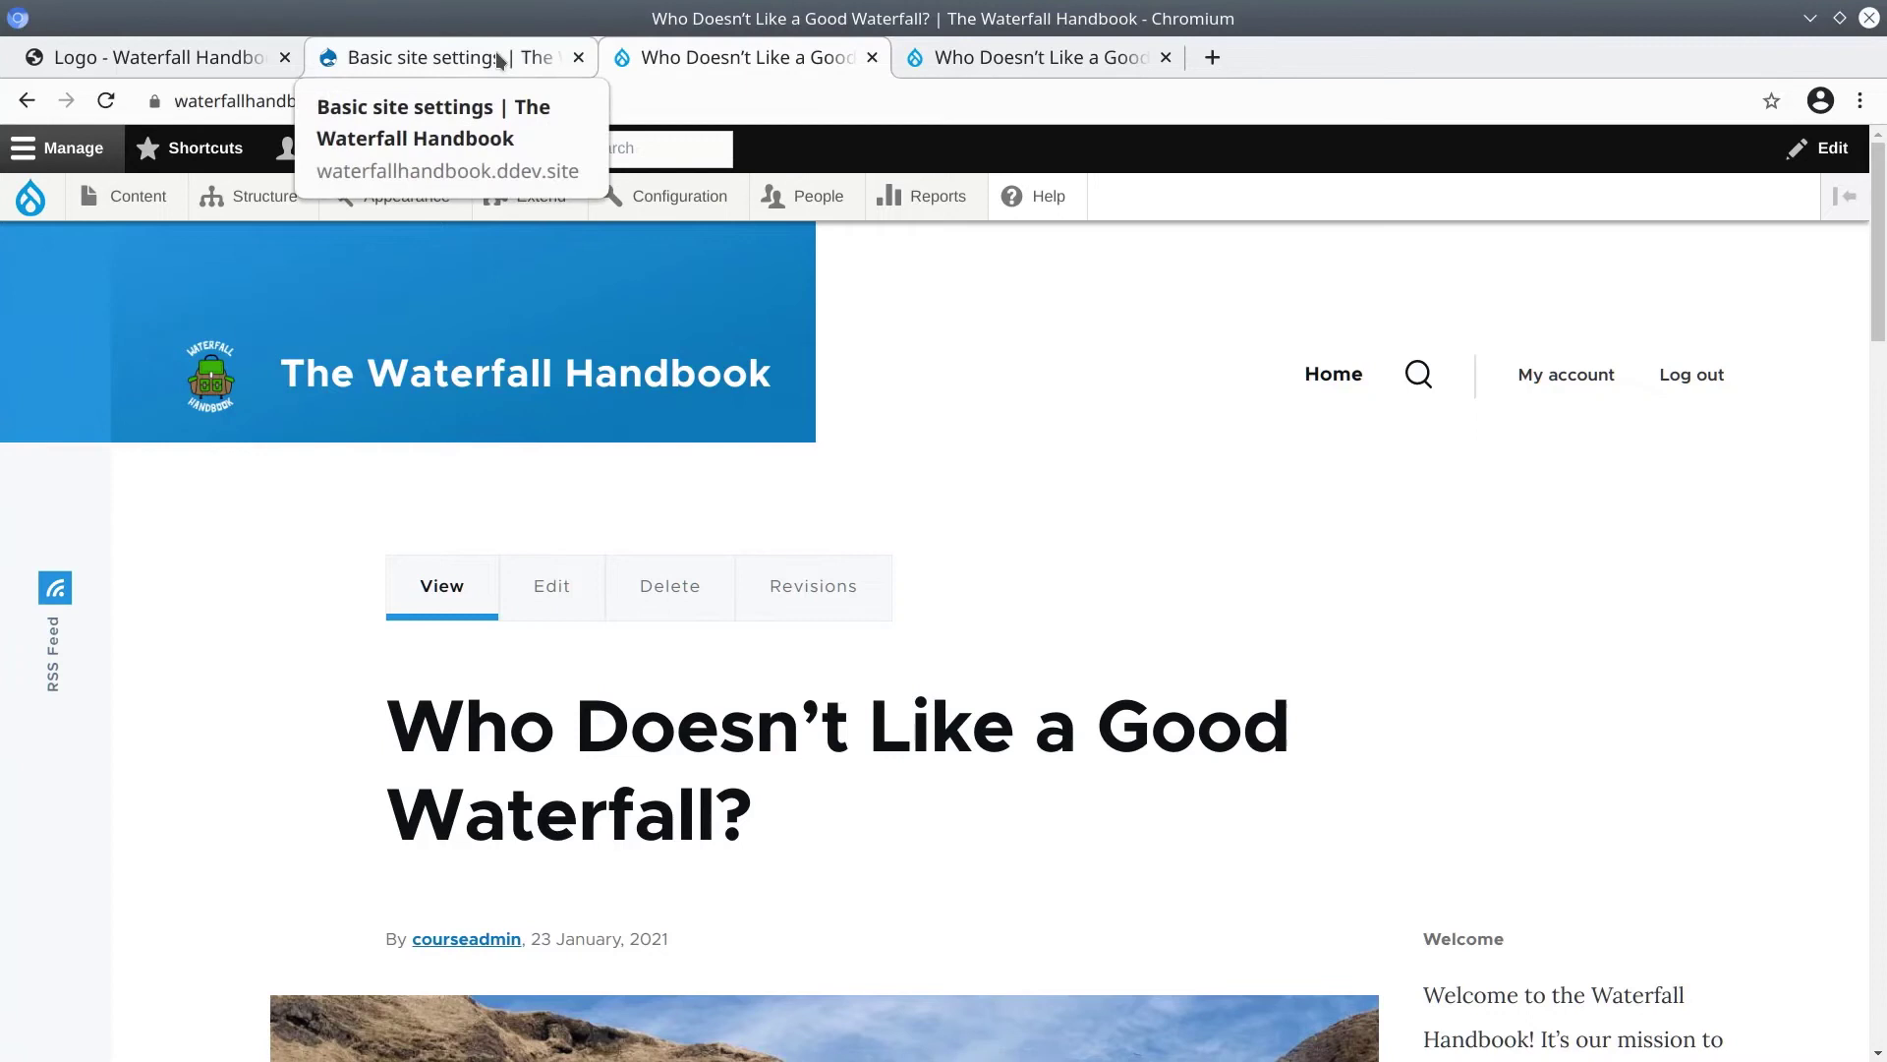
# Go to Configuration > System > Basic site settings.
pyautogui.moveTo(676, 203)
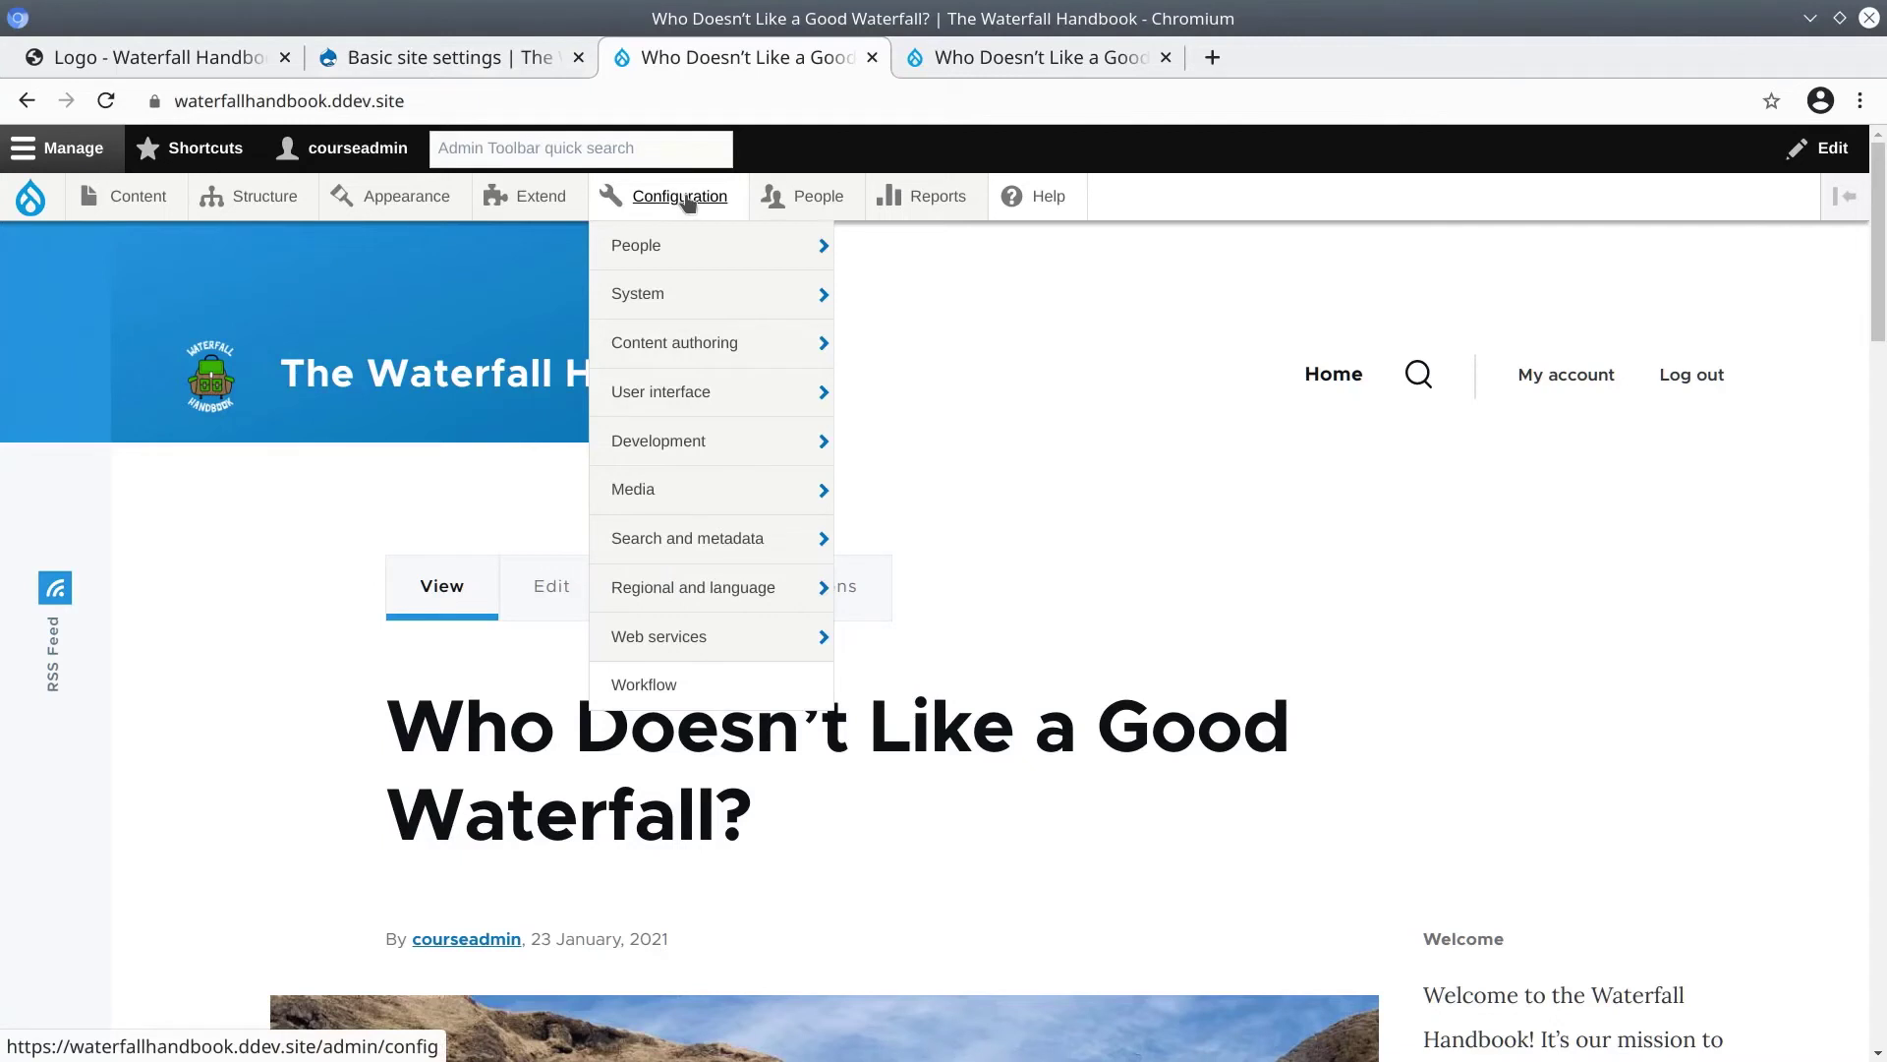
pyautogui.moveTo(675, 295)
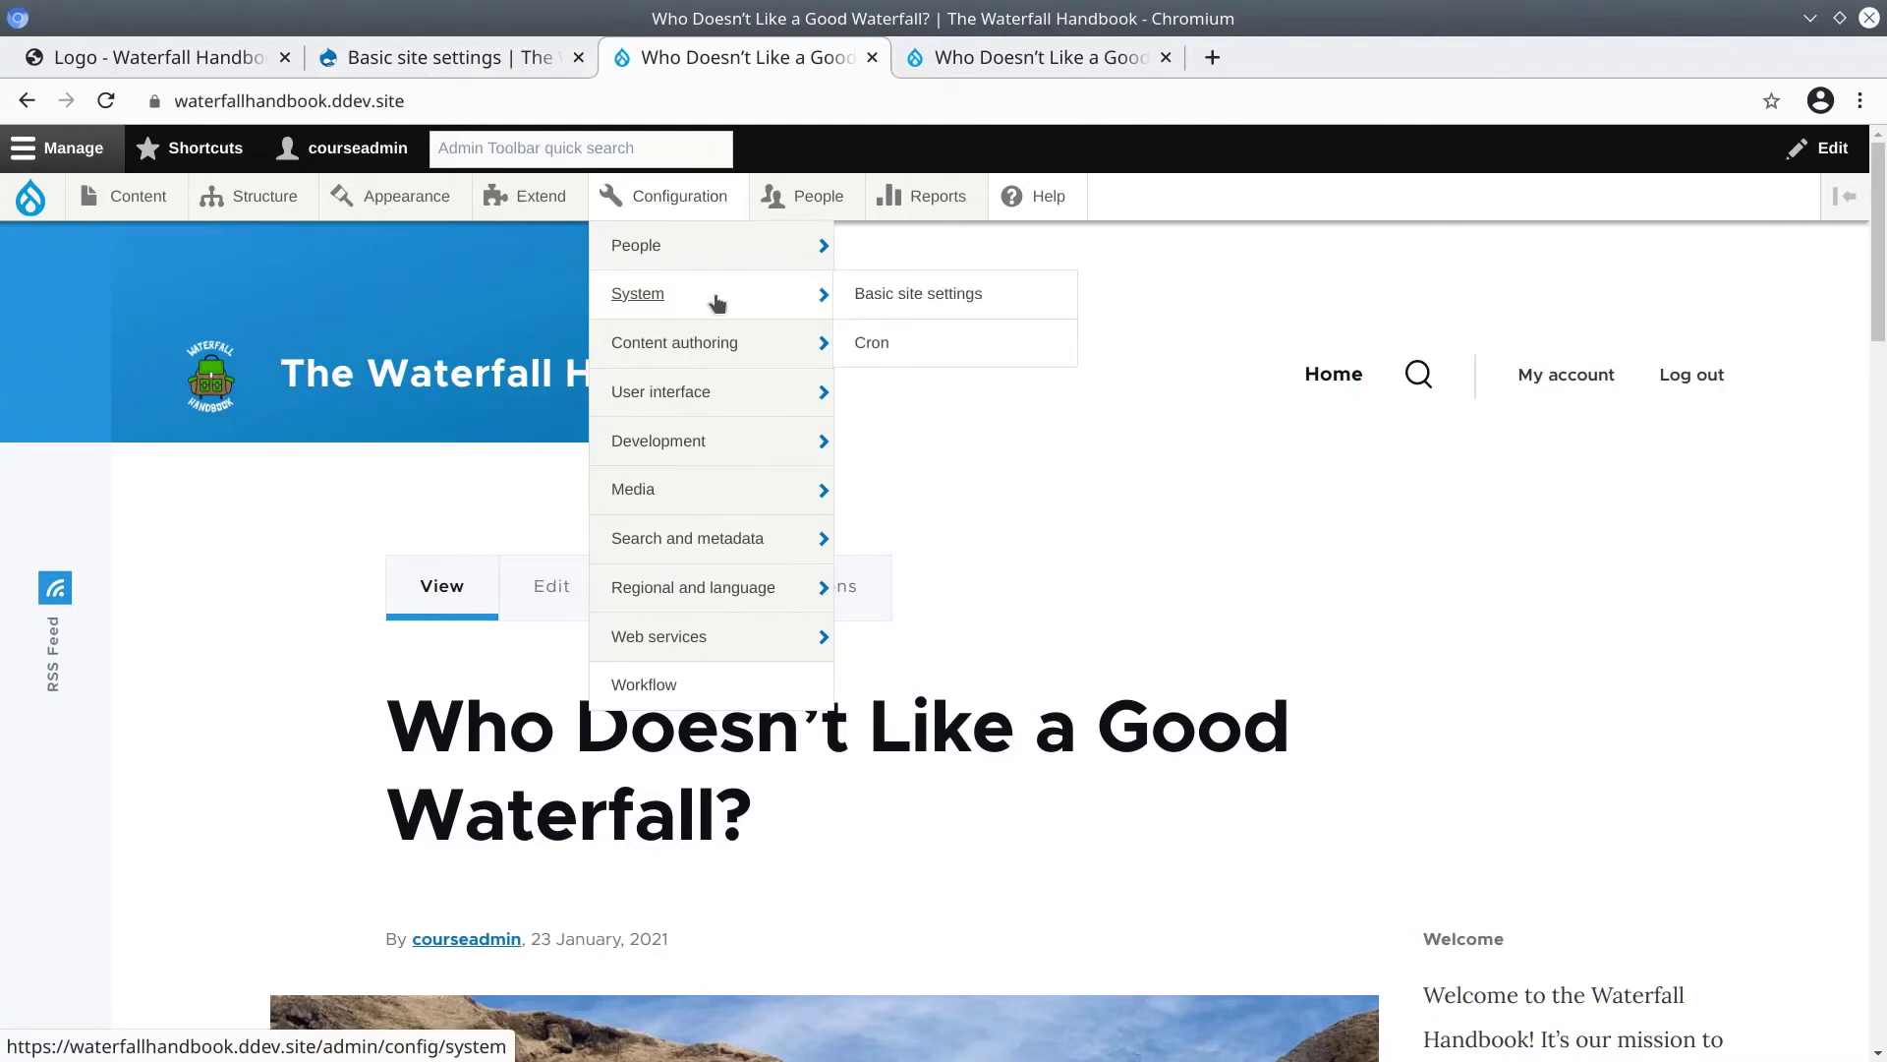
pyautogui.click(917, 297)
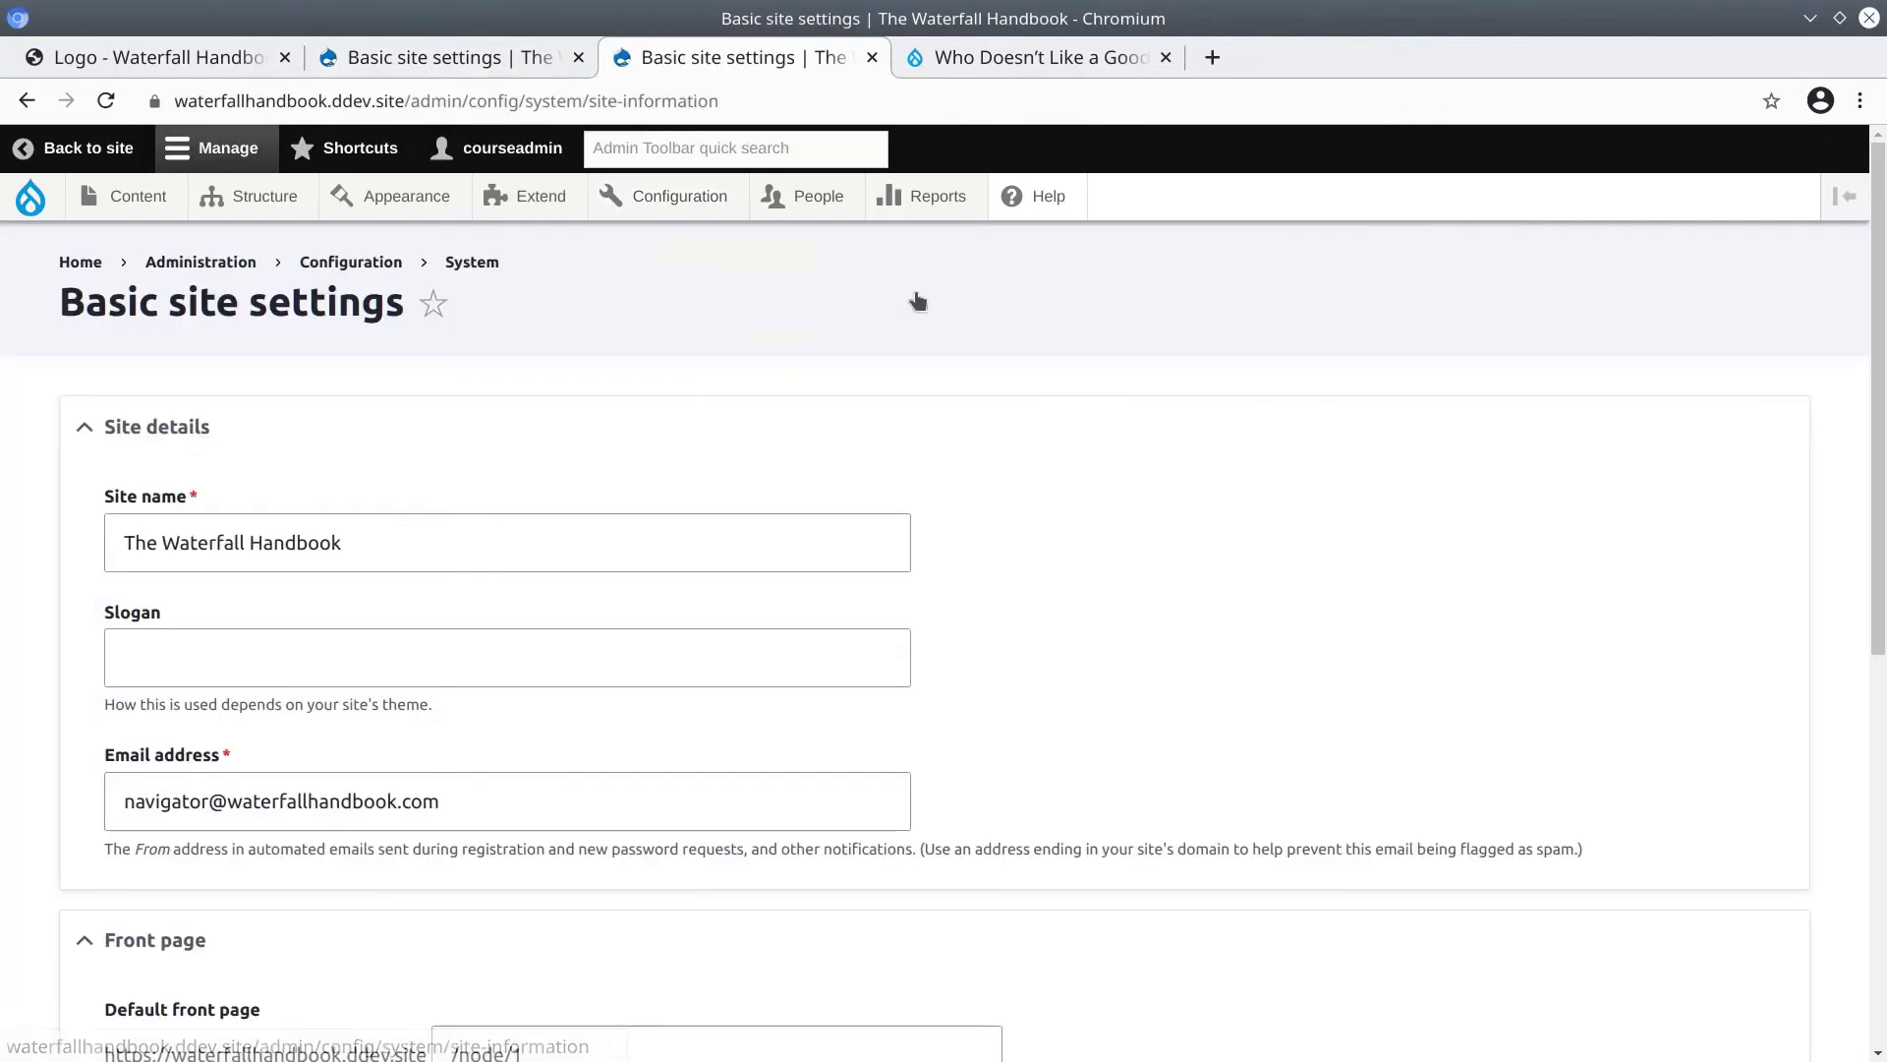
# Change the Default front page from /node/1 back to /node and save.
pyautogui.scroll(-5, 481, 613)
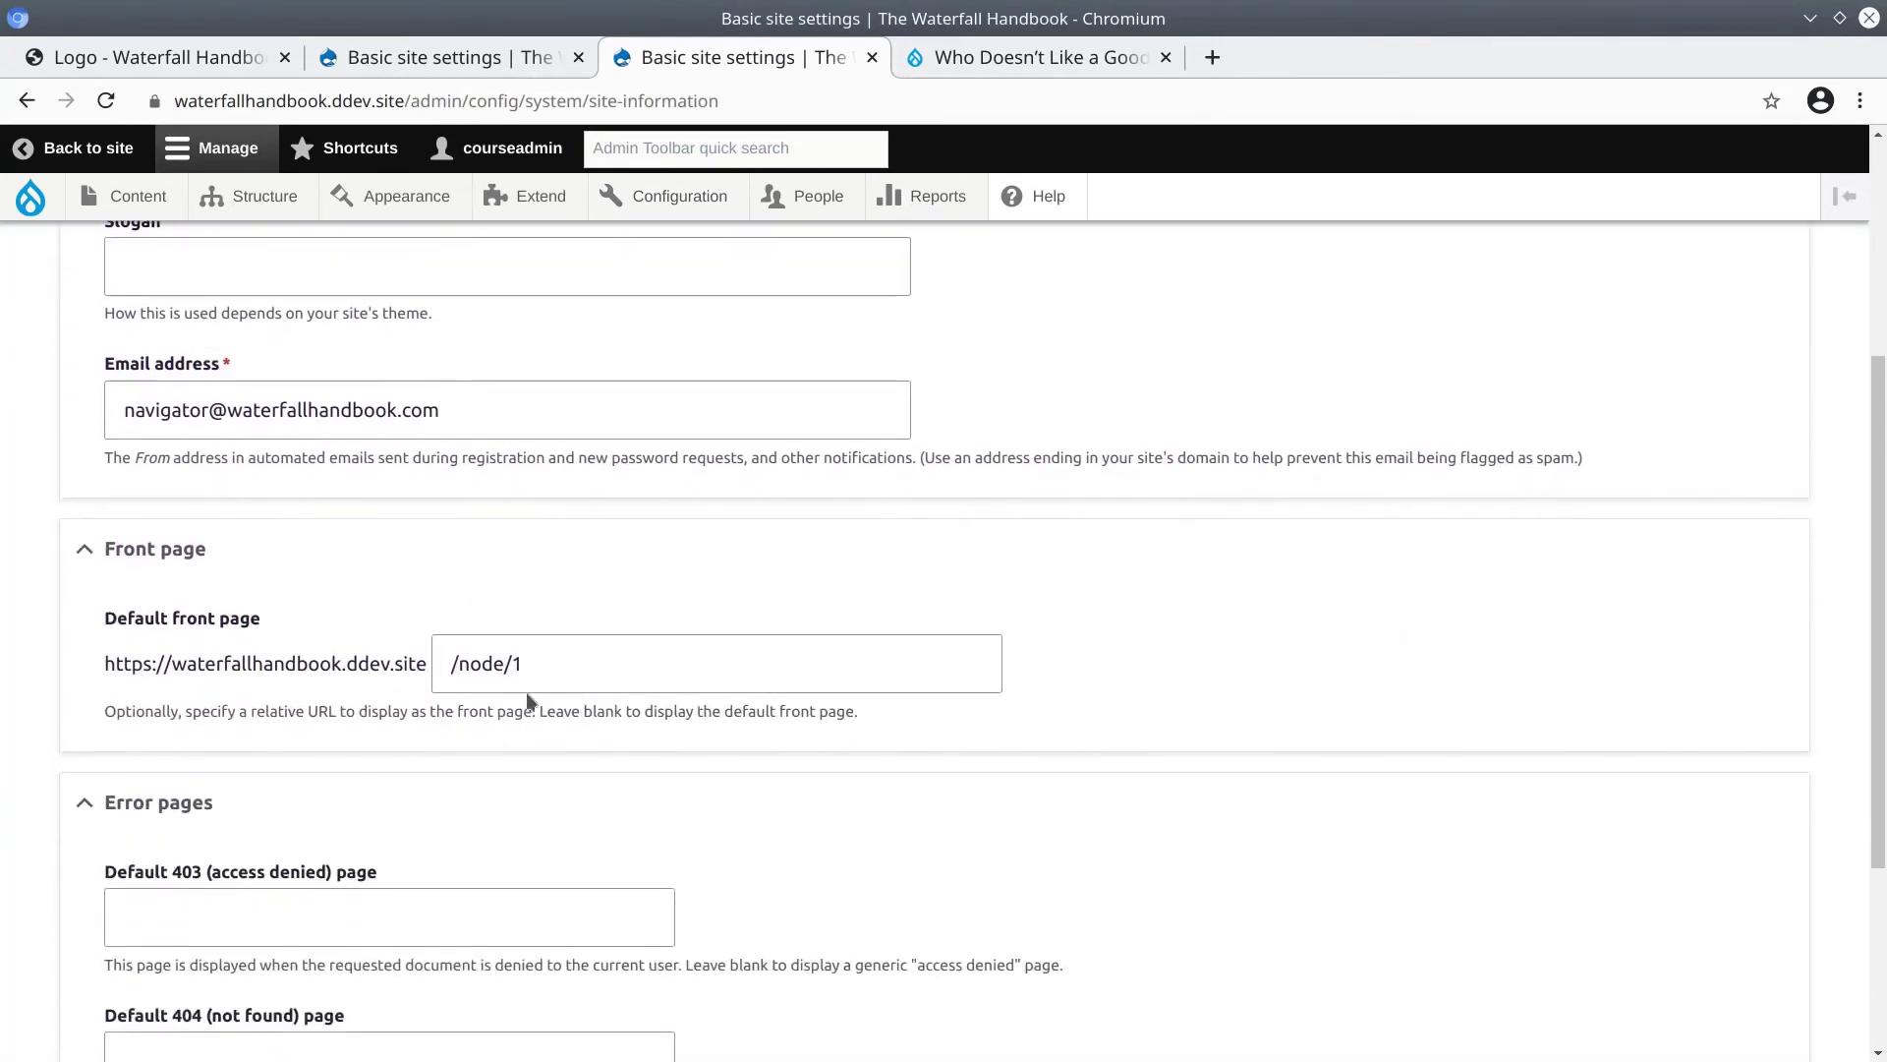
pyautogui.moveTo(507, 665); pyautogui.dragTo(551, 668)
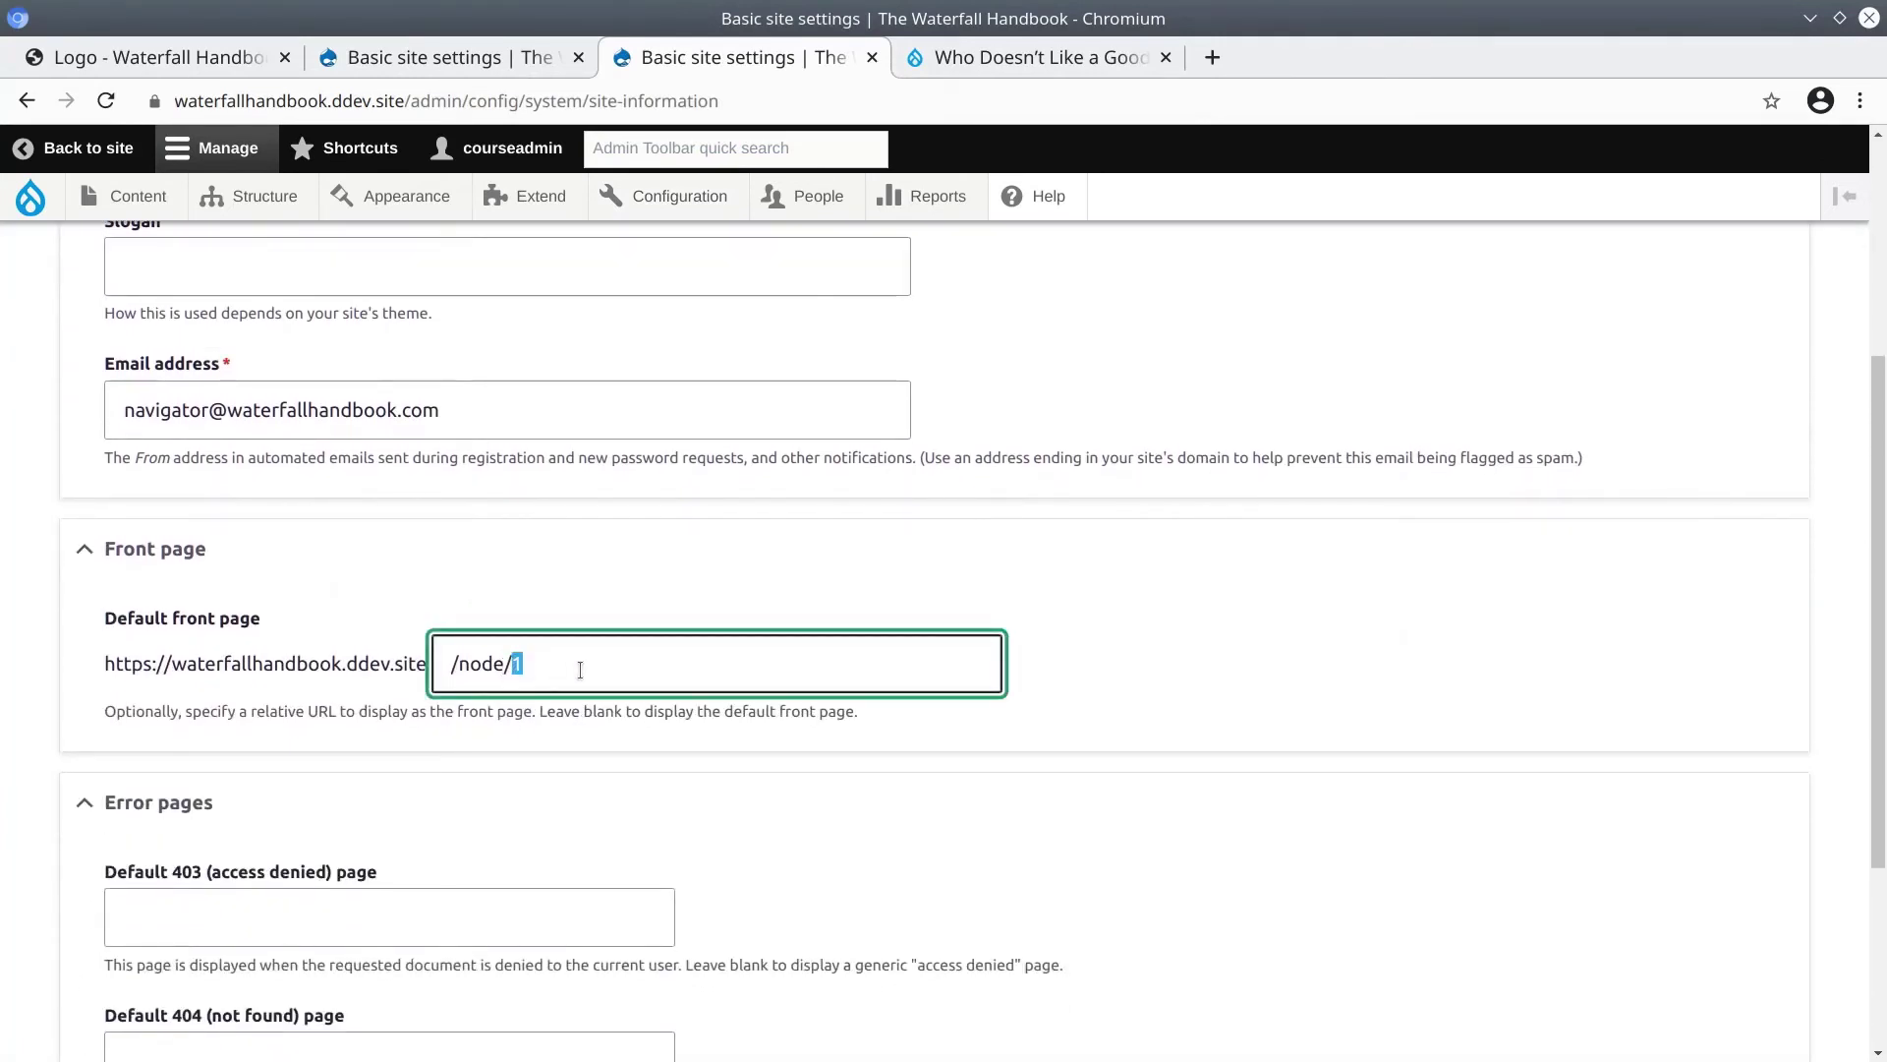
pyautogui.tripleClick(573, 669)
pyautogui.write('/')
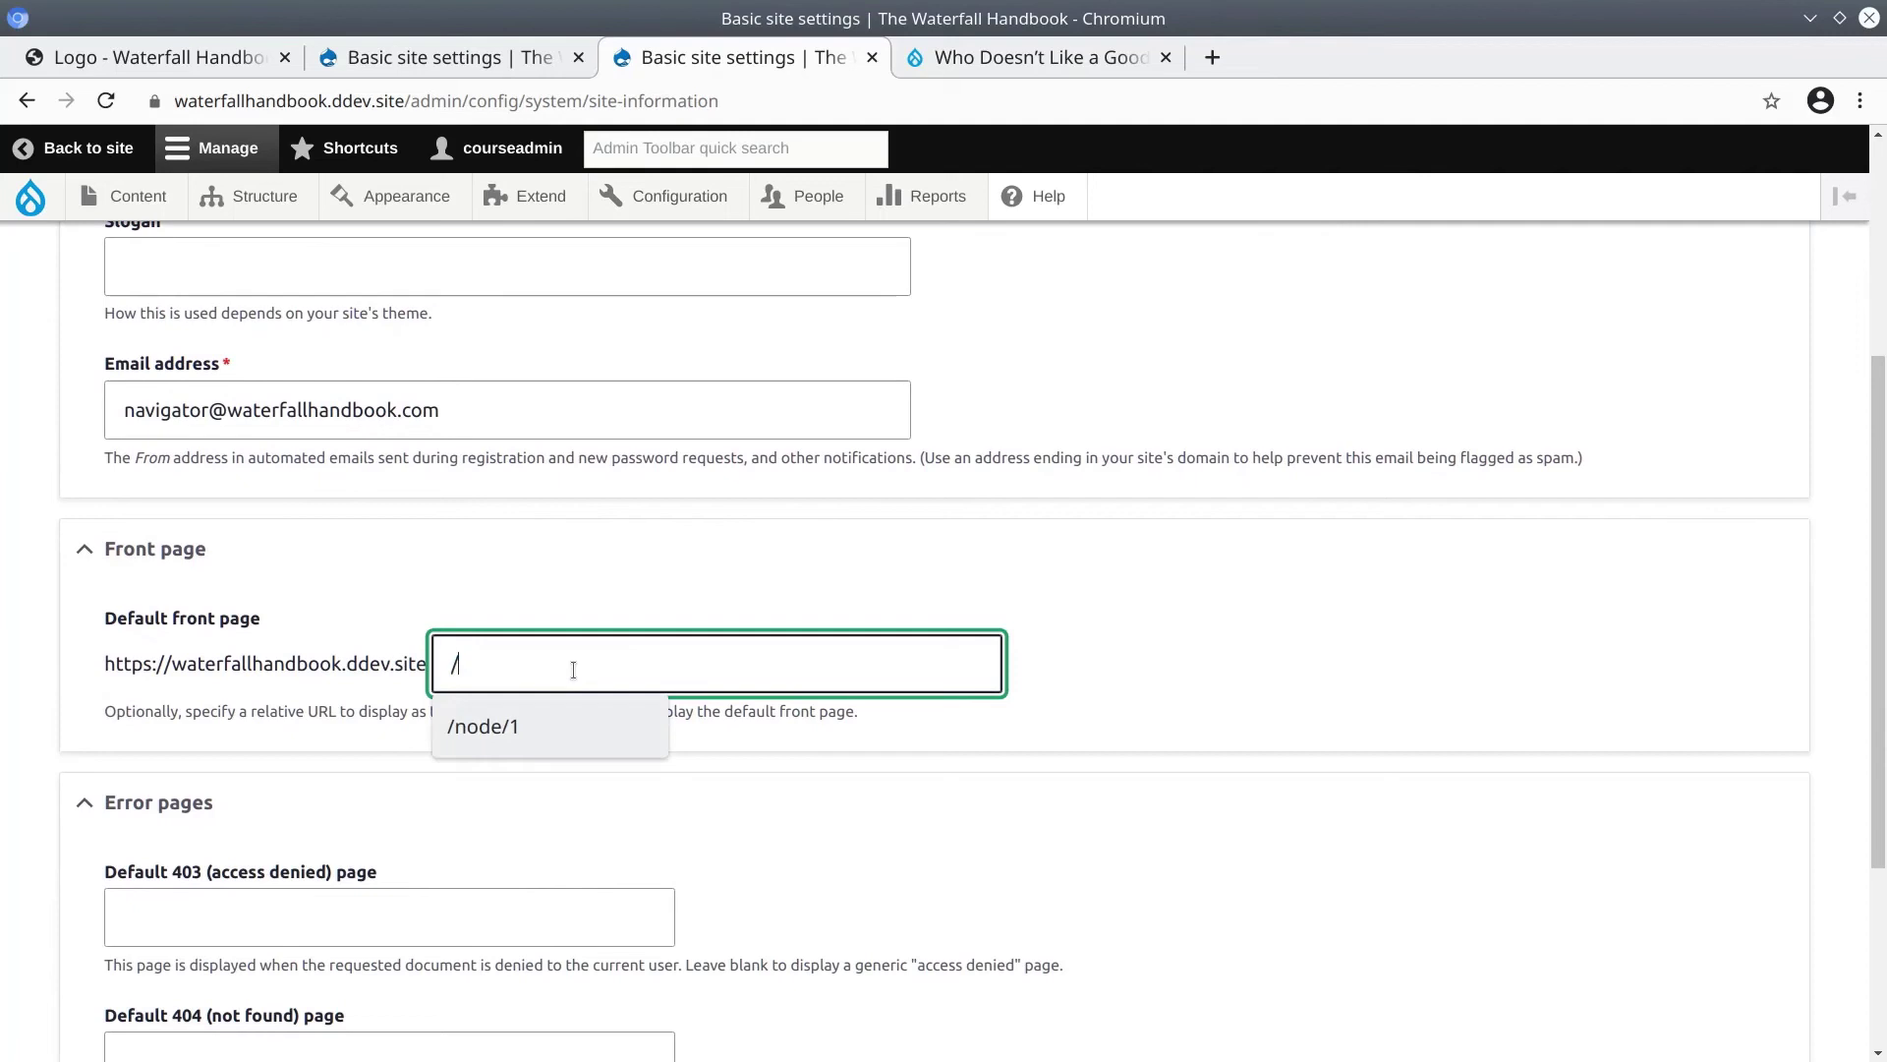
pyautogui.click(943, 867)
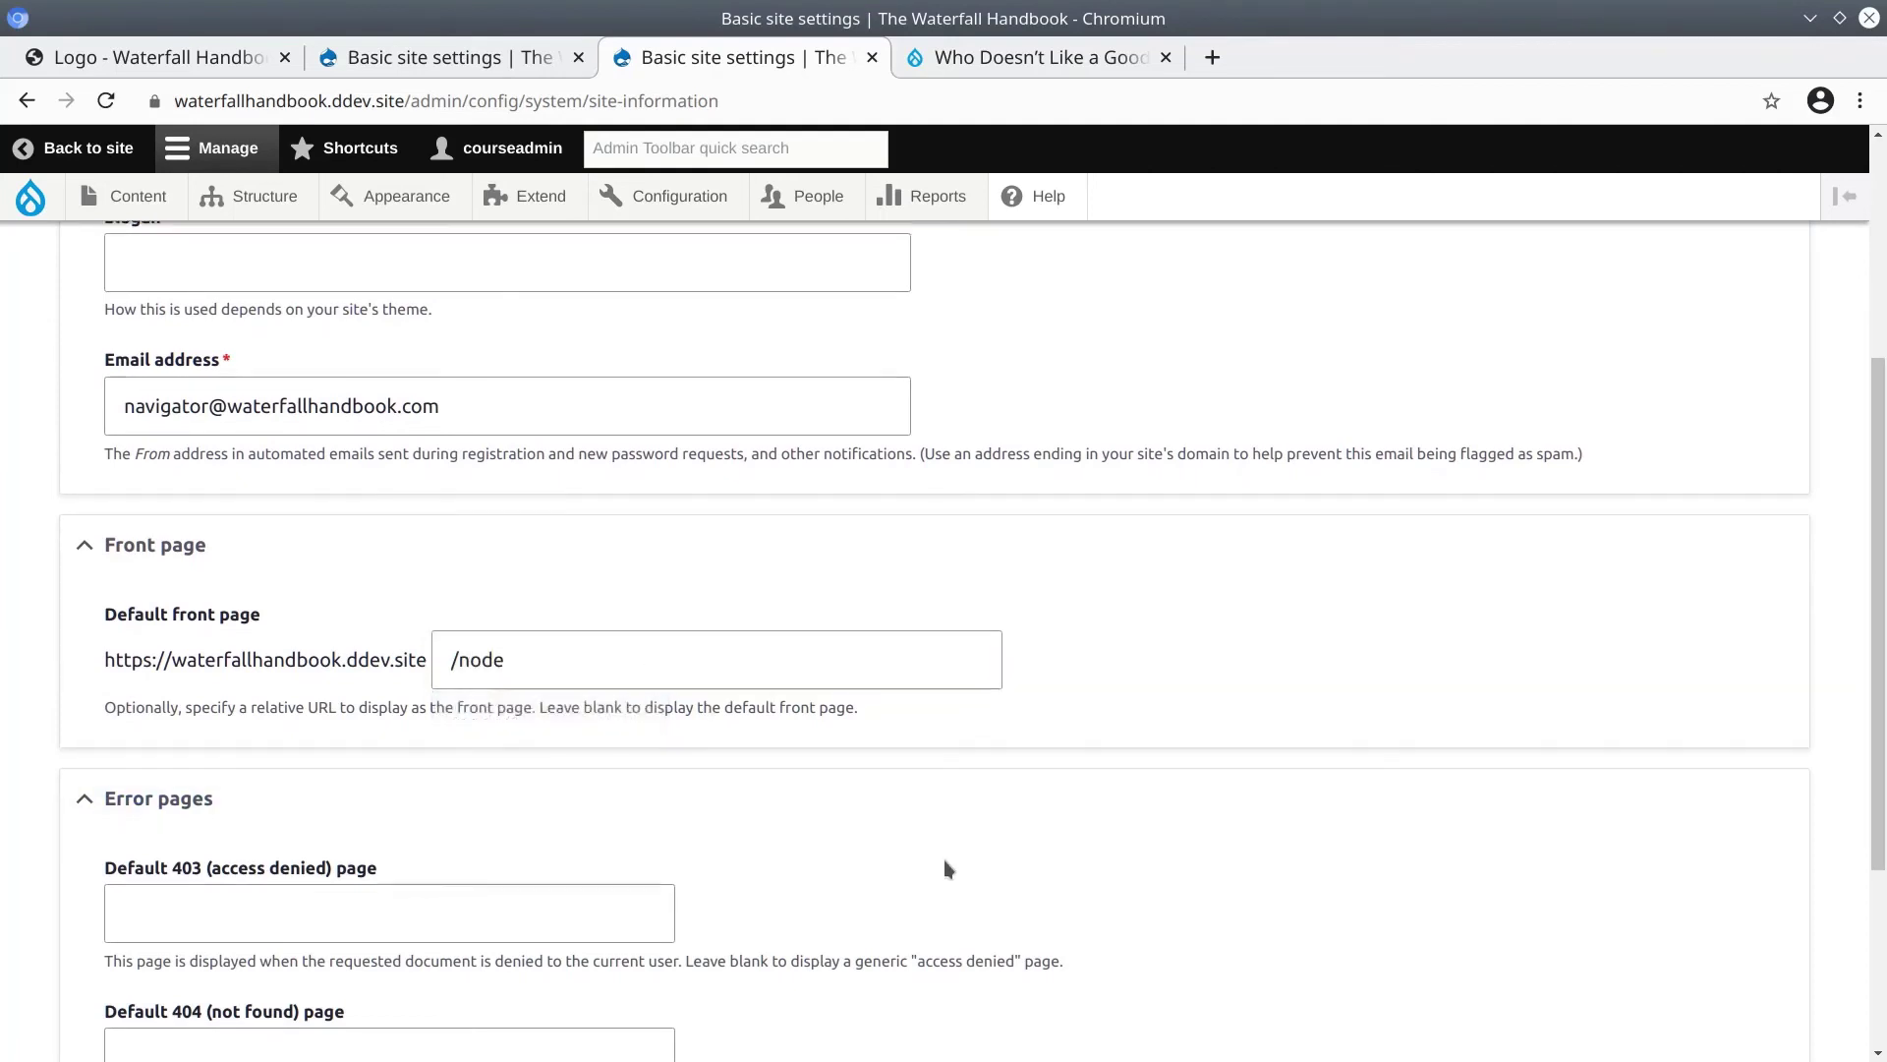
pyautogui.scroll(-3, 944, 867)
pyautogui.click(175, 897)
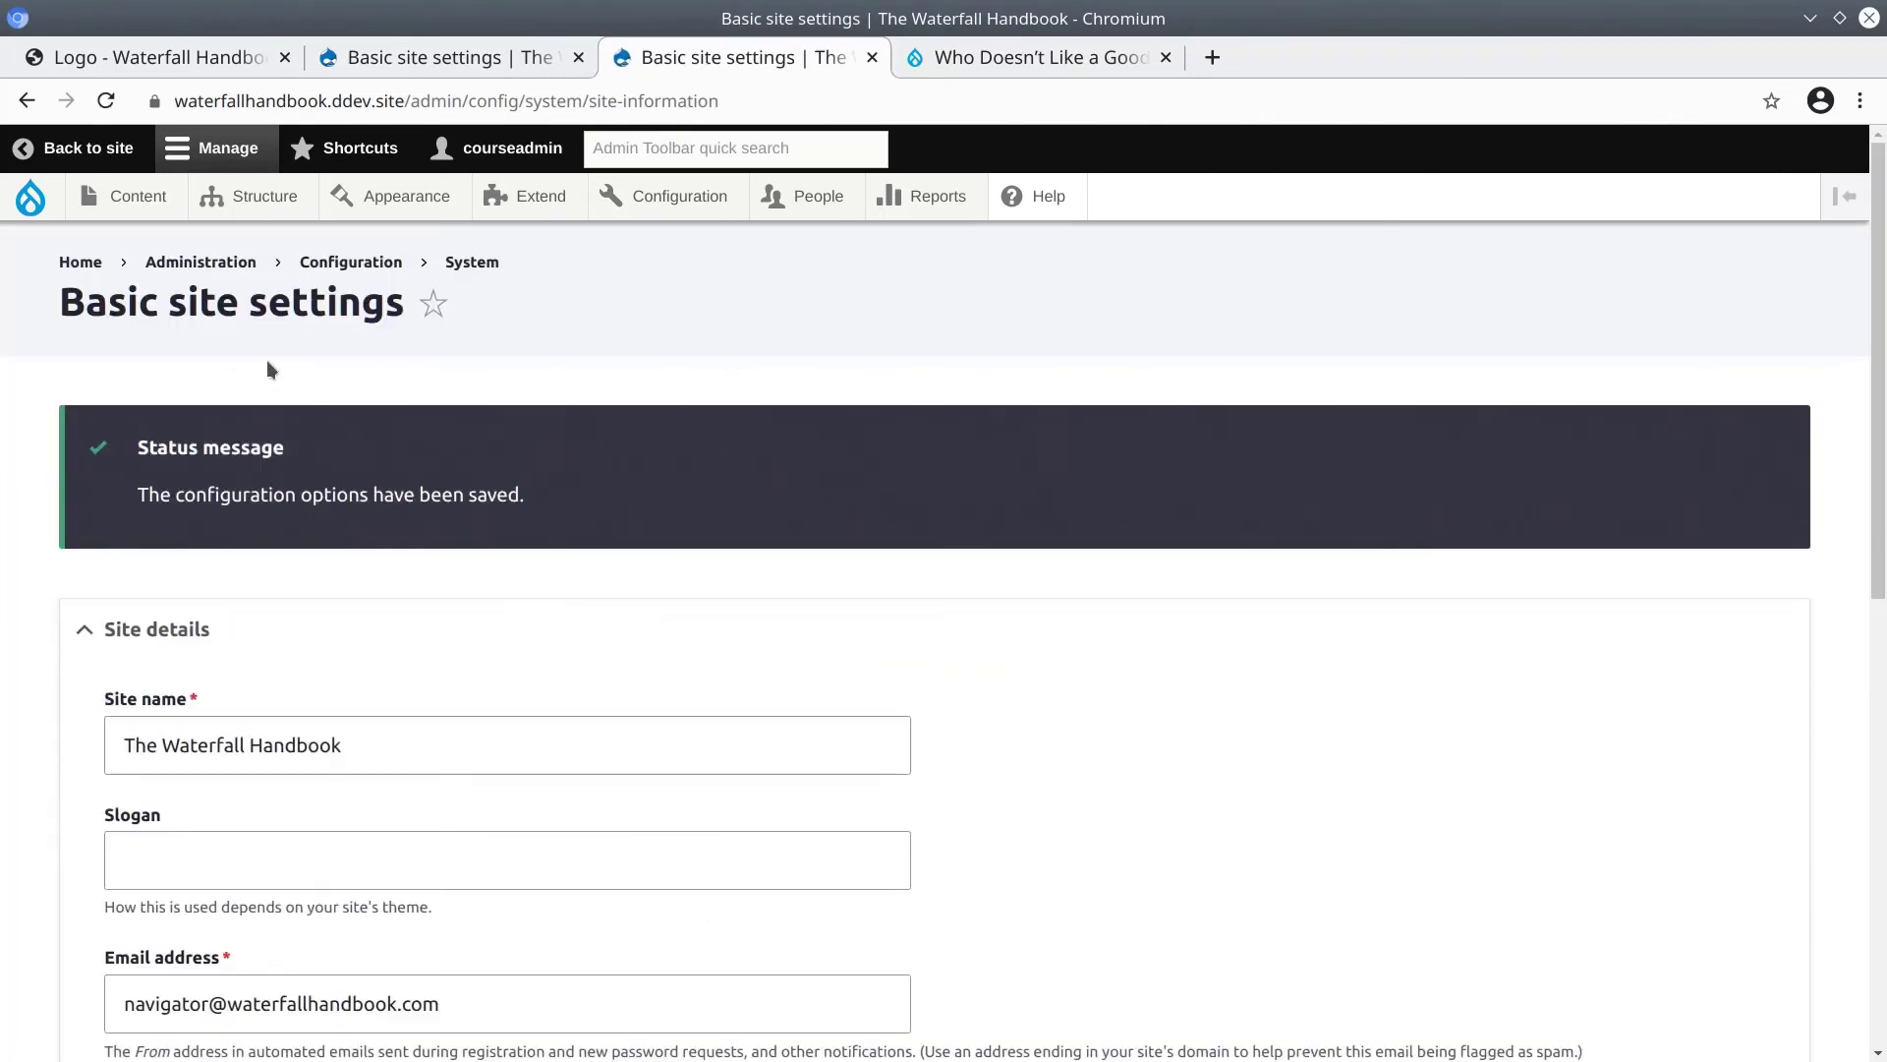
# Go to the home page and scroll through the waterfall article teaser listing.
pyautogui.click(78, 263)
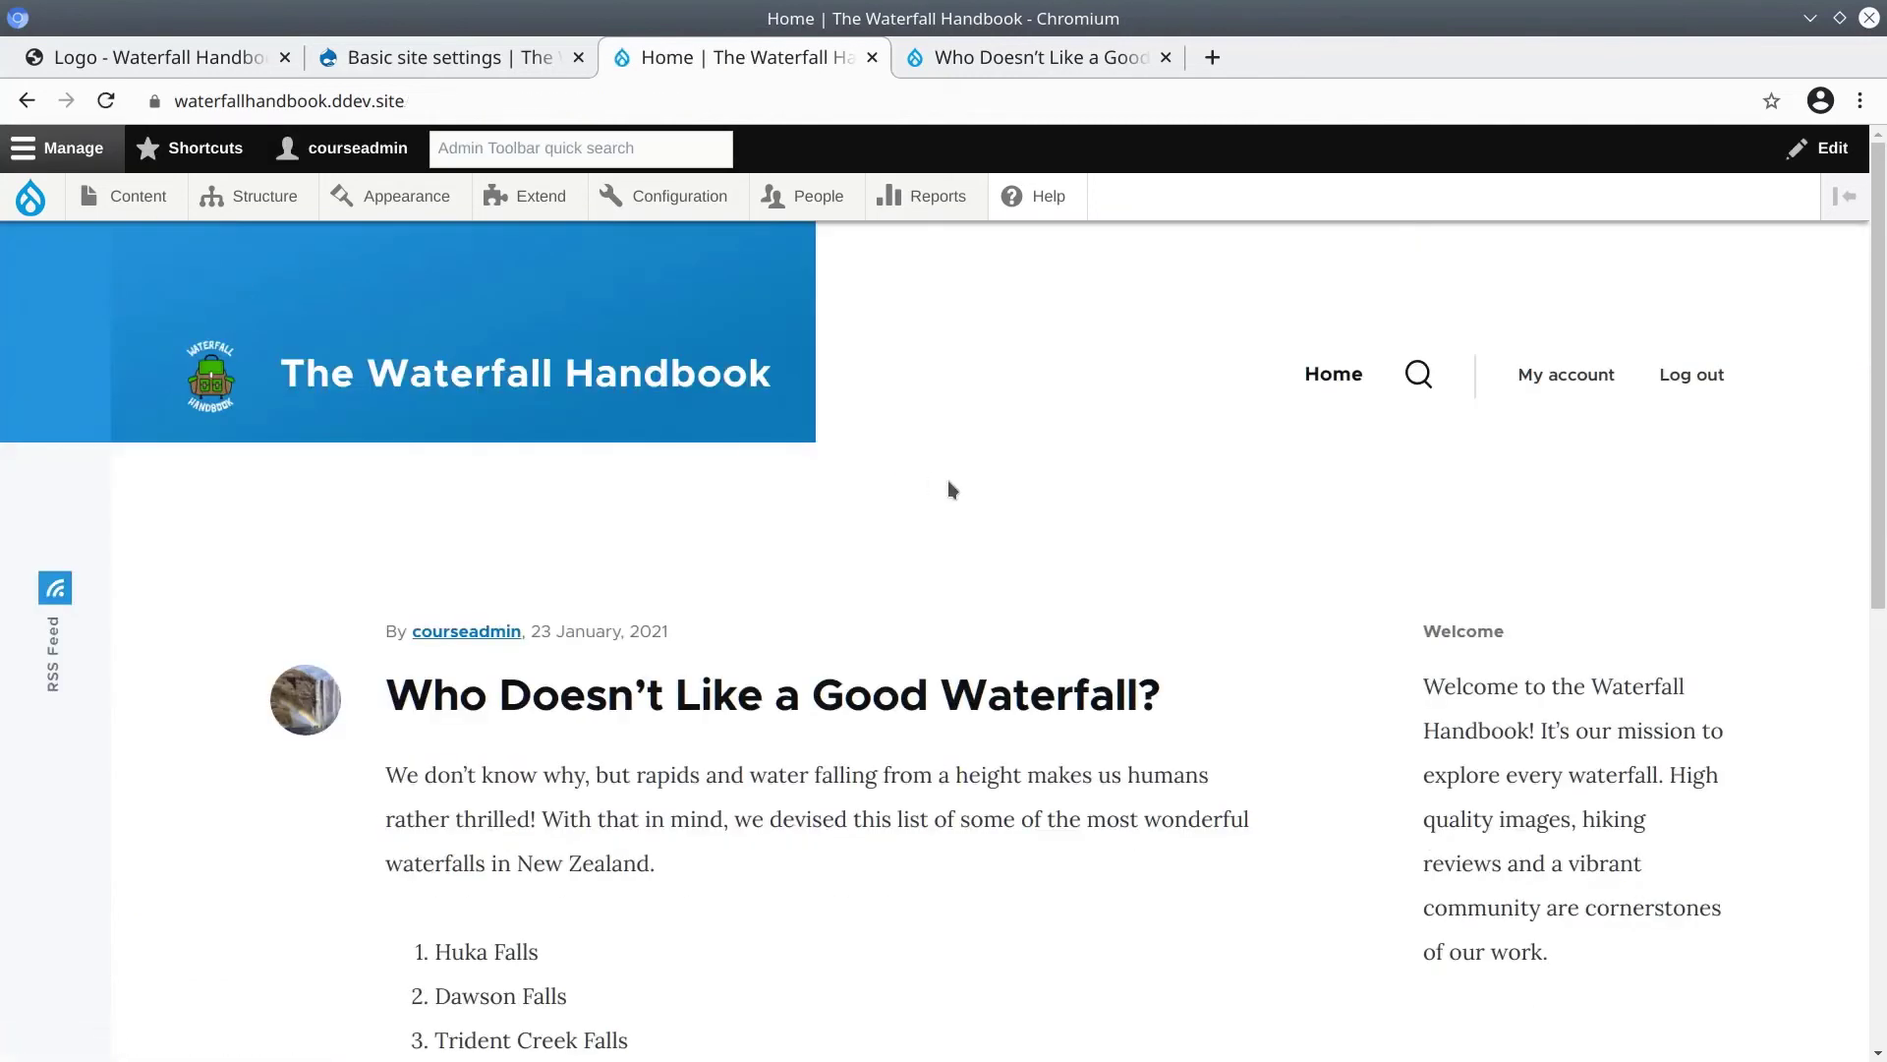
pyautogui.scroll(-8, 958, 480)
pyautogui.scroll(6, 965, 482)
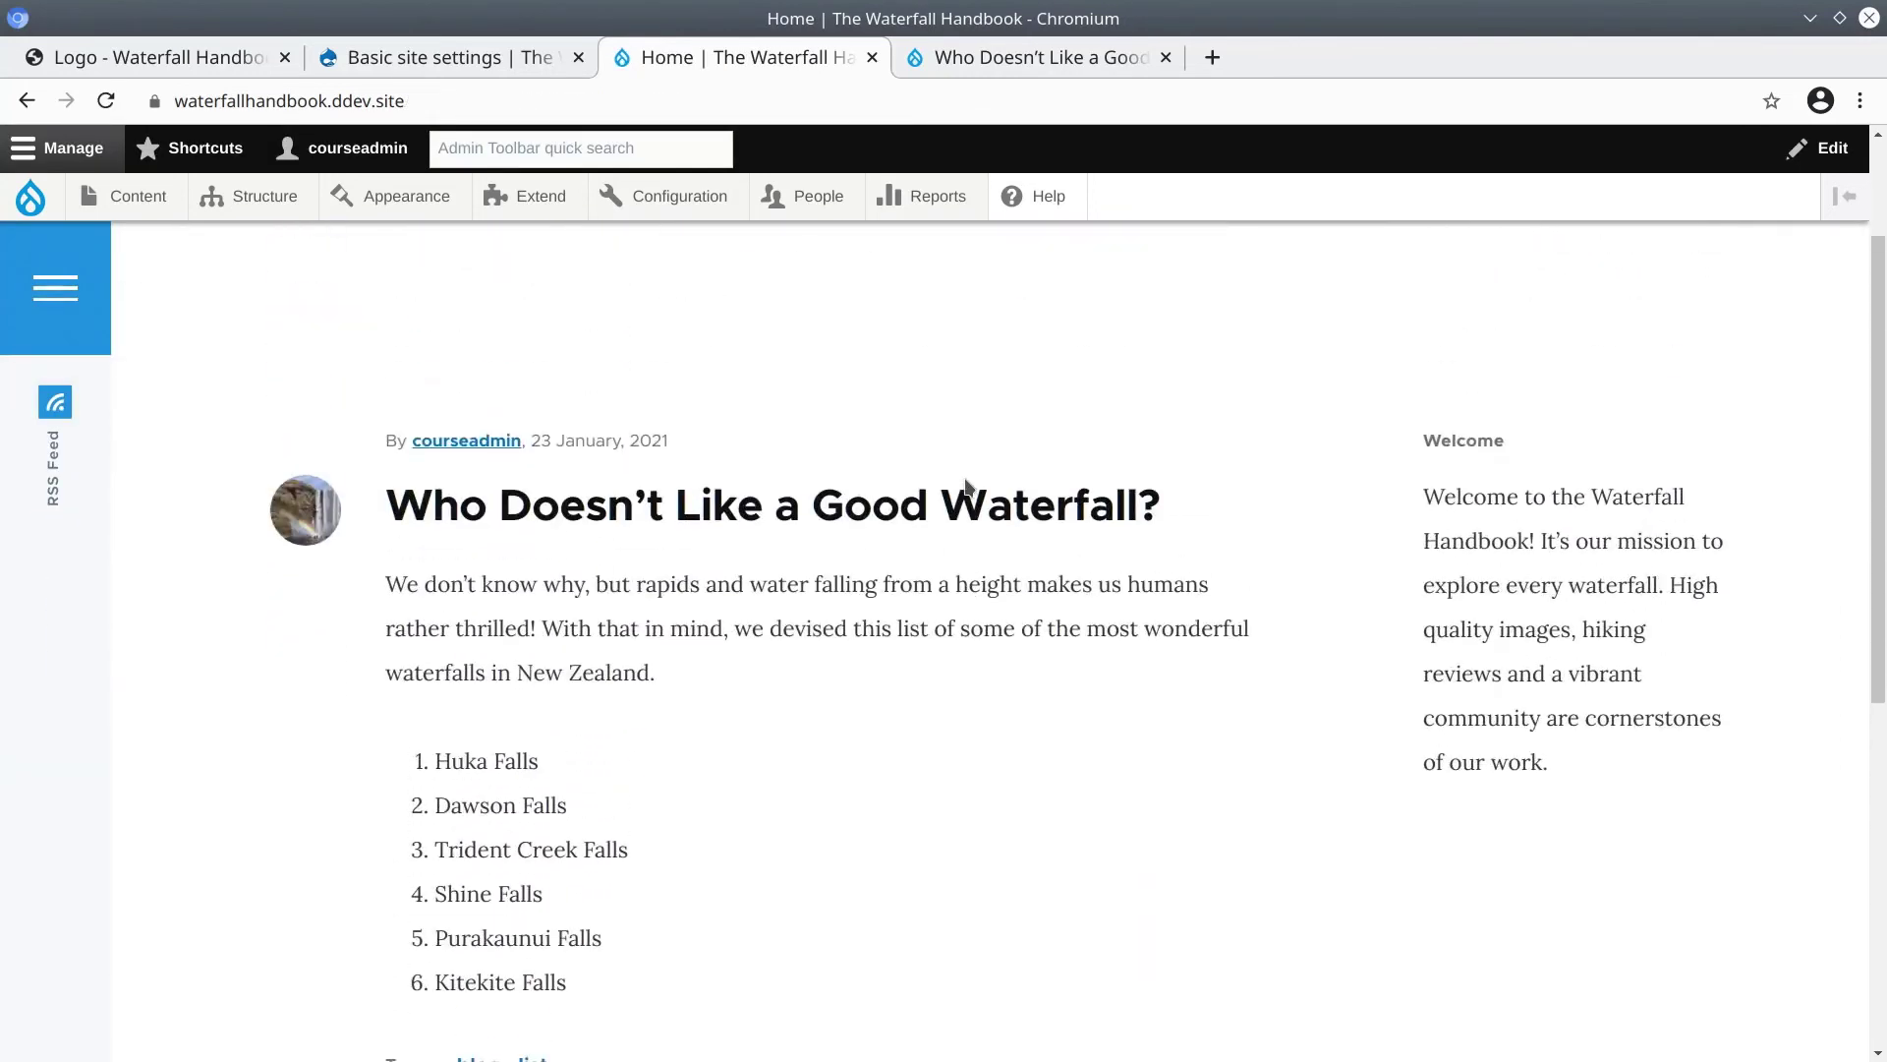
pyautogui.scroll(2, 967, 485)
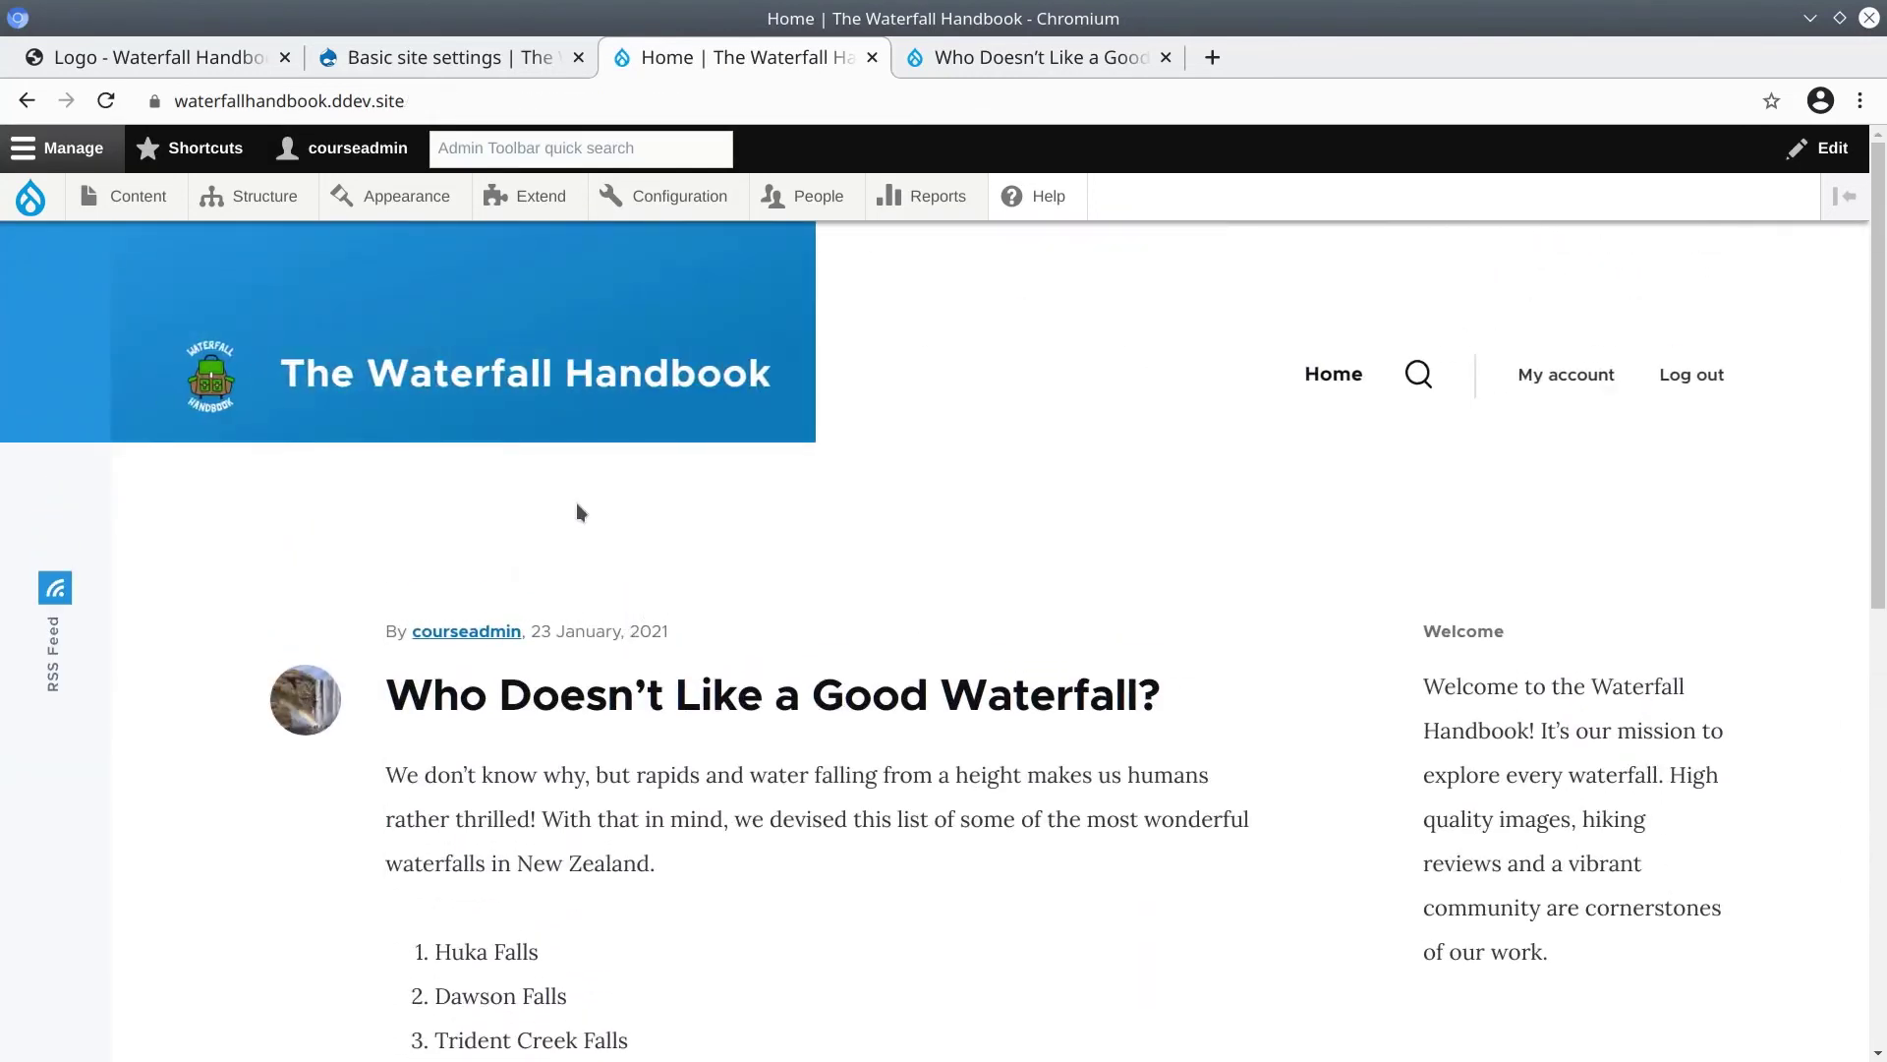